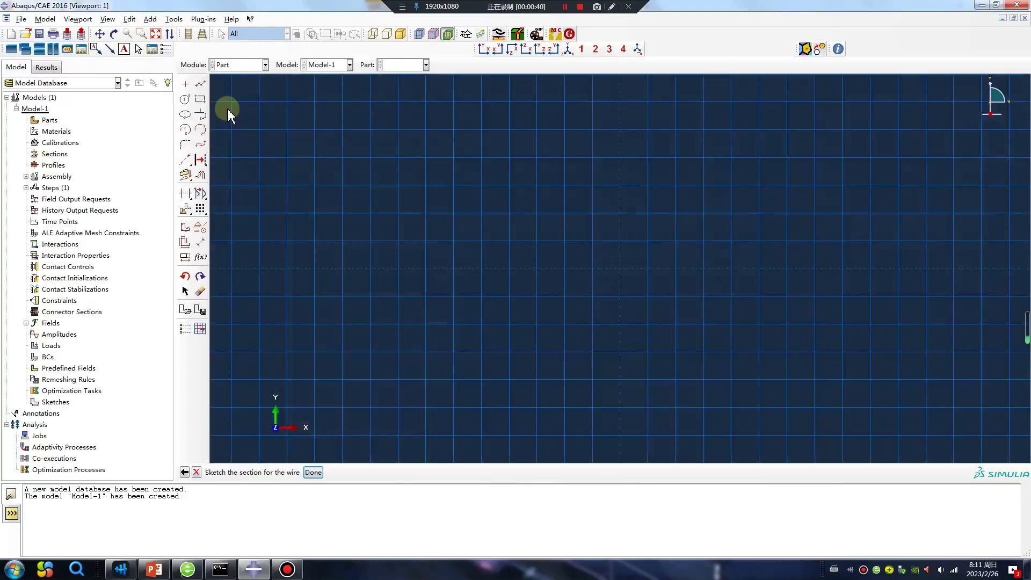
Sketch a horizontal line from the origin to the right and finish Part-1
click(201, 84)
click(620, 270)
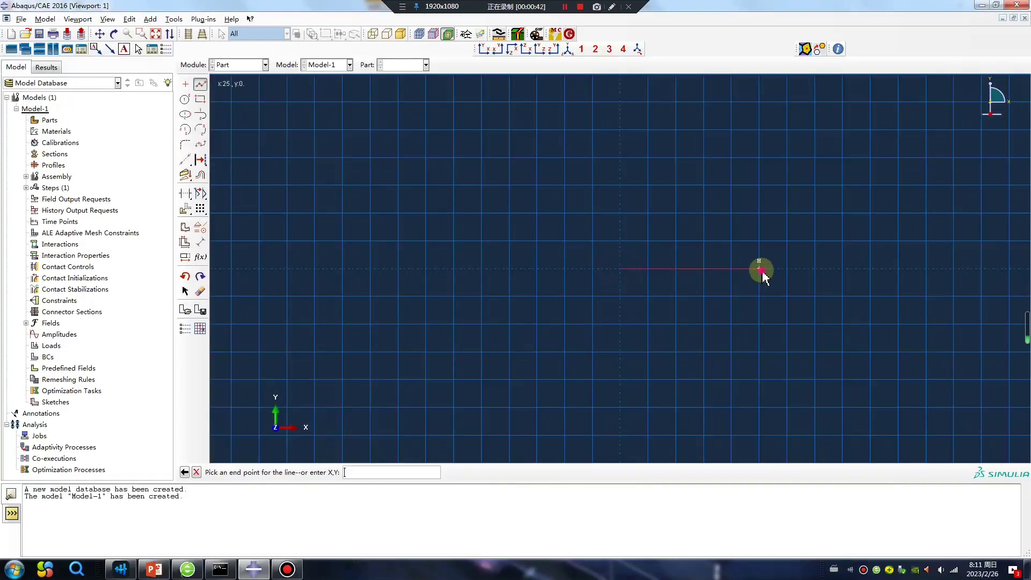
click(760, 269)
middle_click(539, 331)
middle_click(540, 331)
In Property, create Material-1 as elastic with Young's modulus 2e5 and Poisson's ratio 0.3
click(247, 65)
click(236, 85)
click(187, 84)
click(421, 213)
mouse_move(483, 225)
click(574, 226)
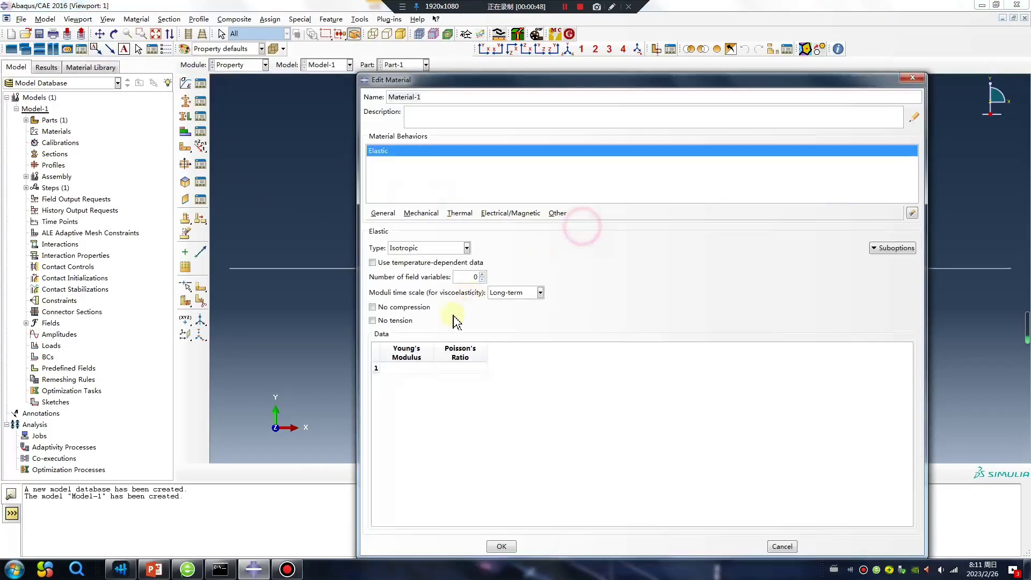
click(409, 368)
text(2e5)
click(460, 369)
text(0)
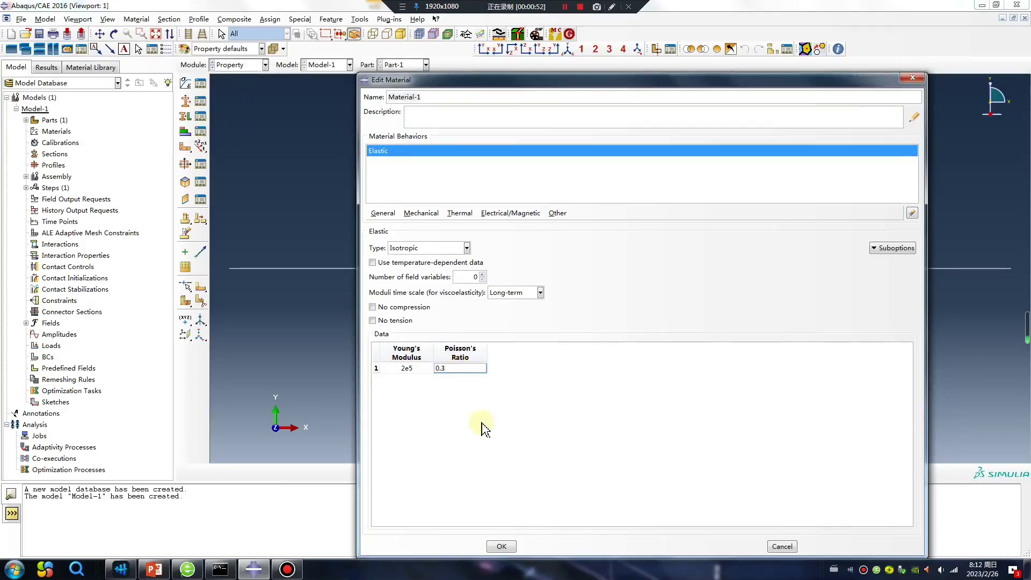
text(.3)
click(501, 548)
Create truss Section-1 and assign it to the whole line
click(185, 101)
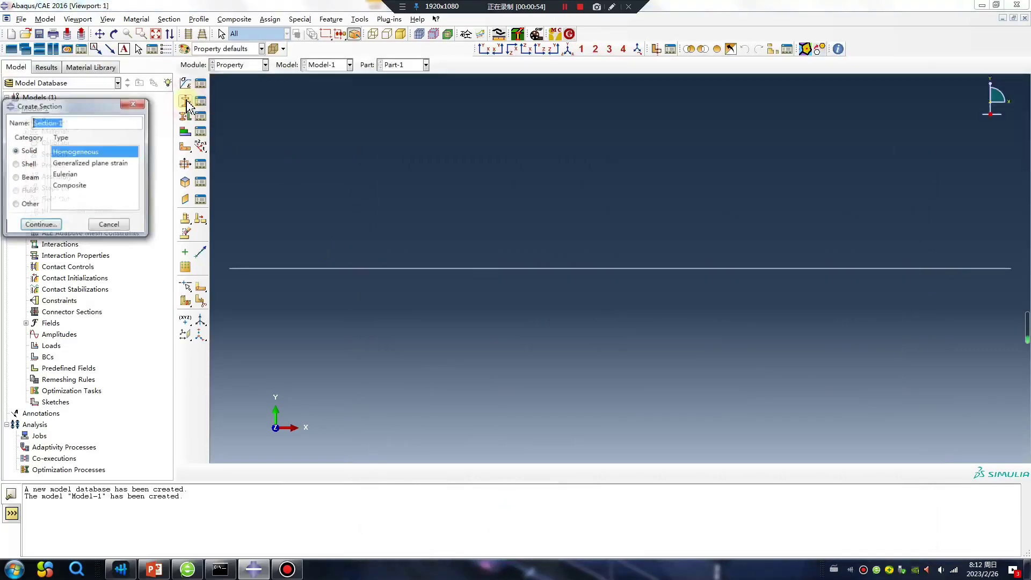
click(26, 177)
click(61, 163)
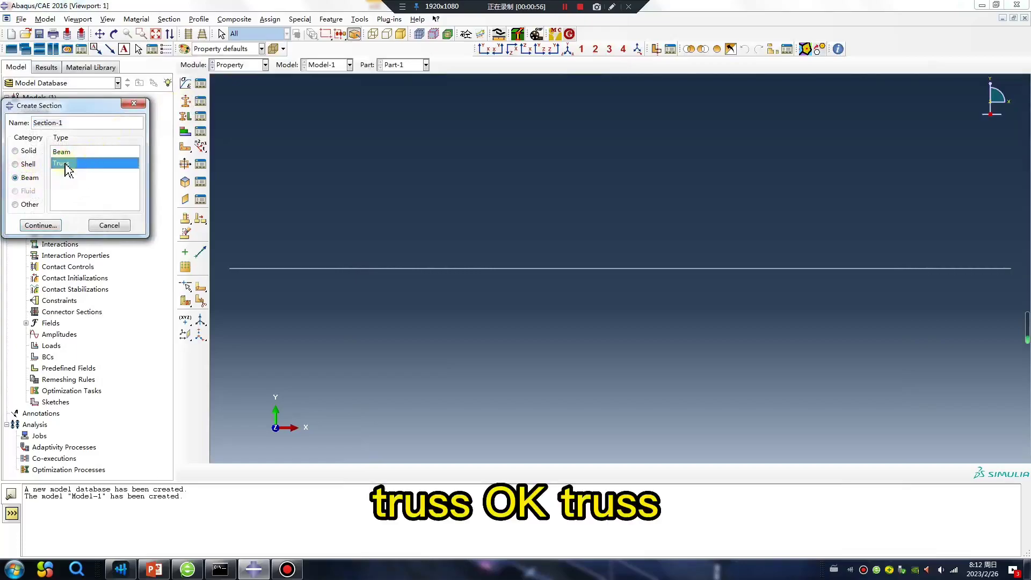
click(41, 225)
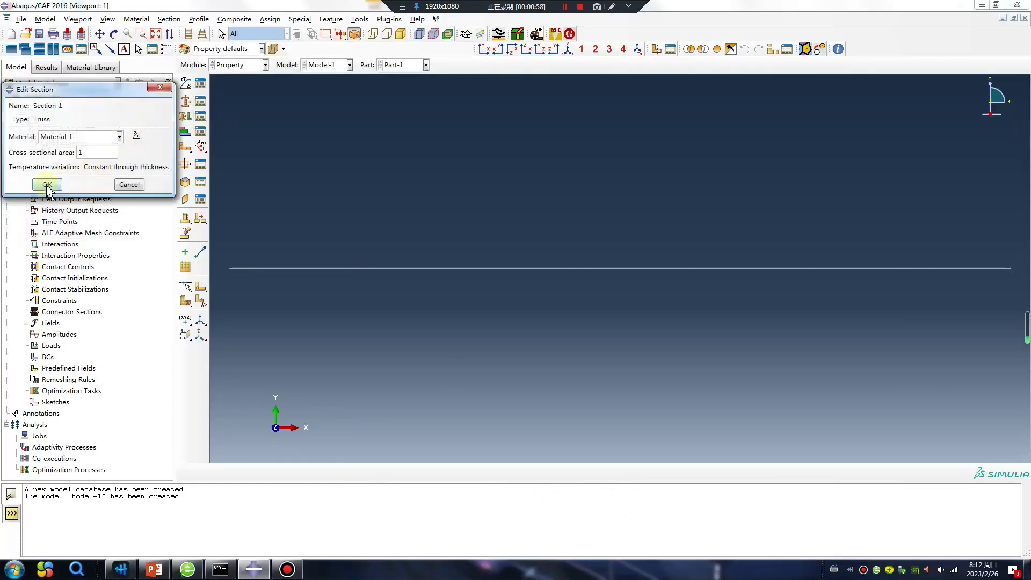
click(47, 184)
click(185, 116)
drag(366, 203, 611, 351)
click(38, 271)
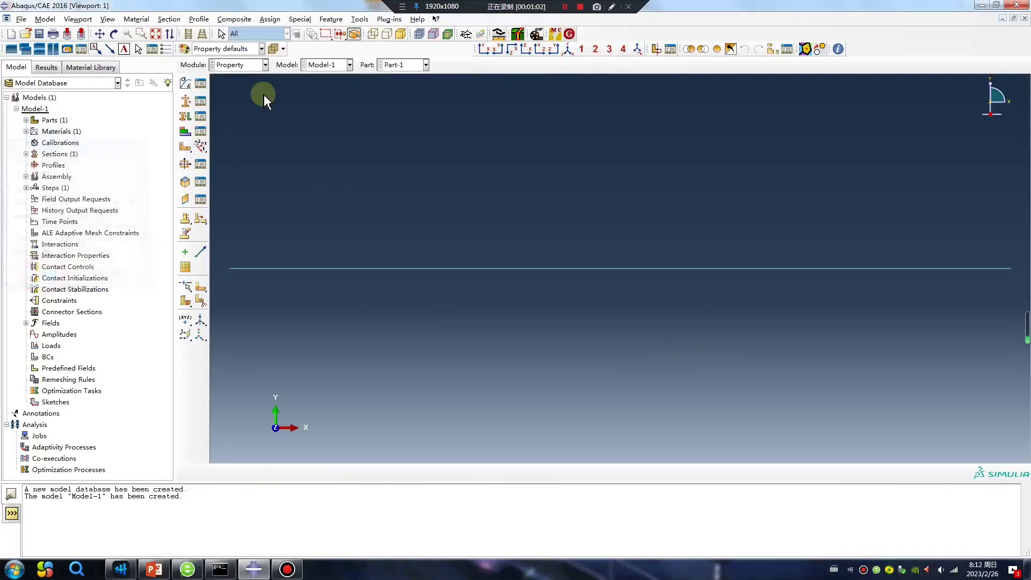
Create an instance of Part-1 in the assembly
click(242, 65)
click(237, 101)
click(185, 83)
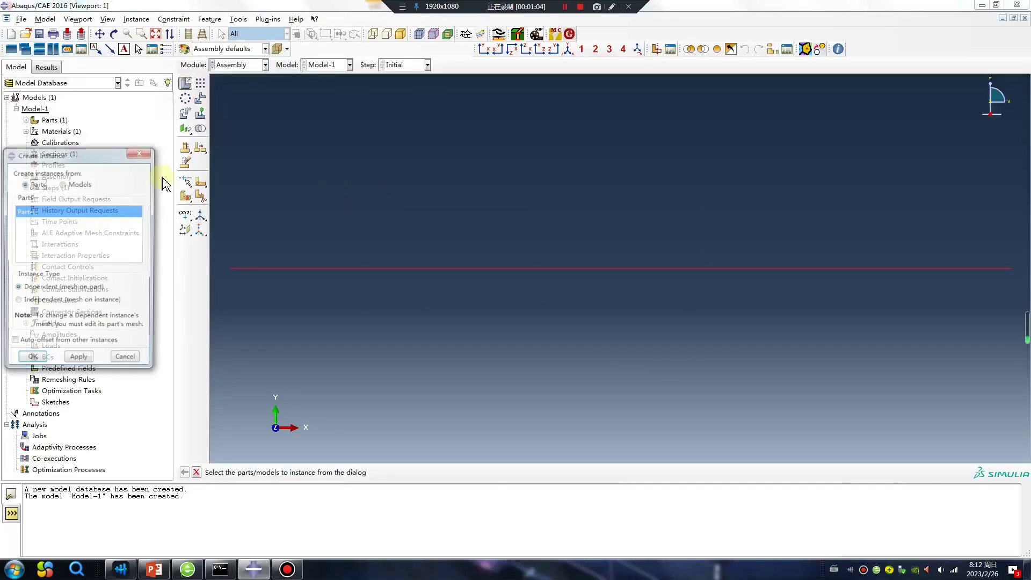
click(36, 362)
Add a Static, General analysis step, Step-1
click(242, 64)
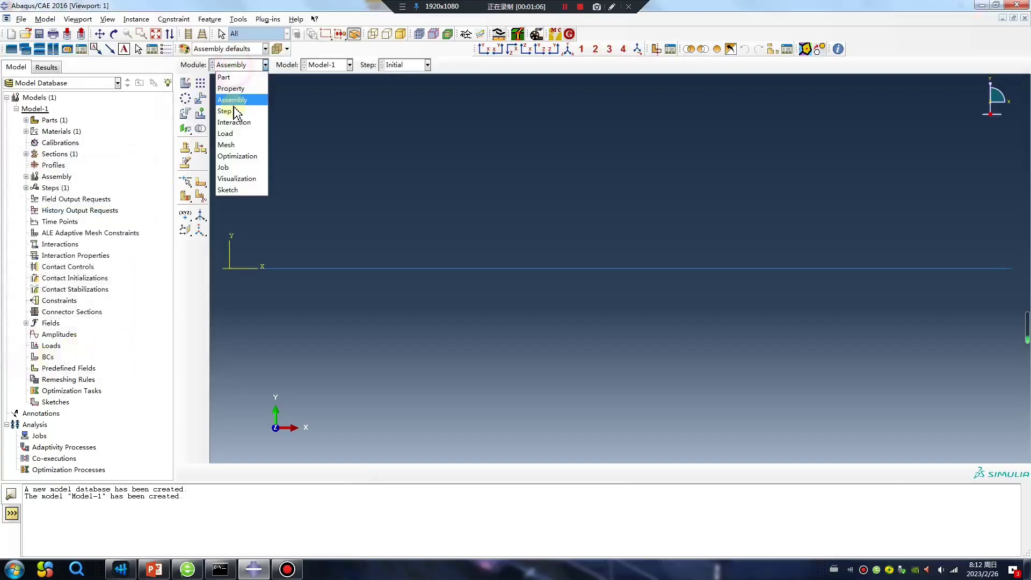
click(236, 110)
click(186, 83)
click(331, 379)
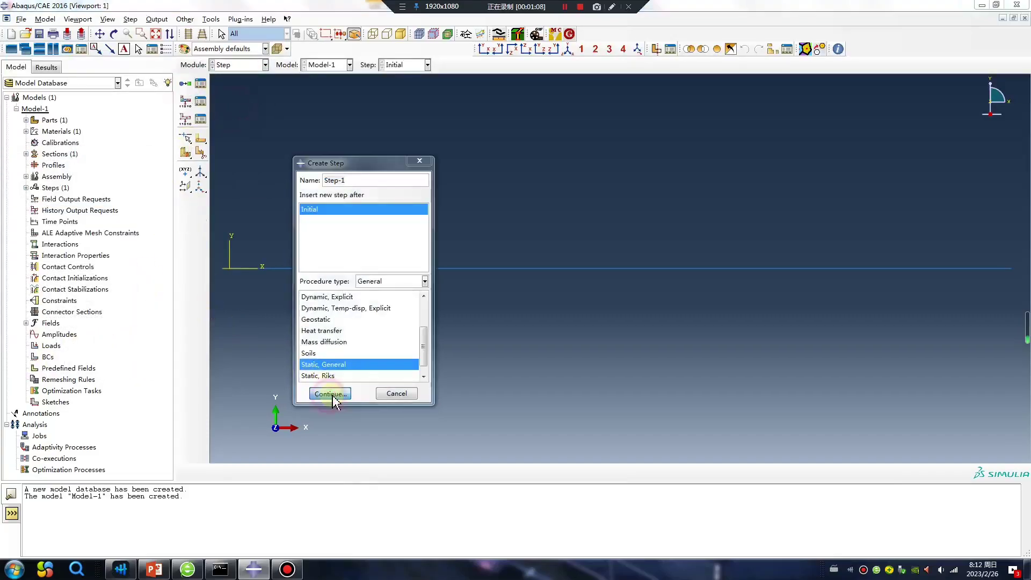
click(141, 422)
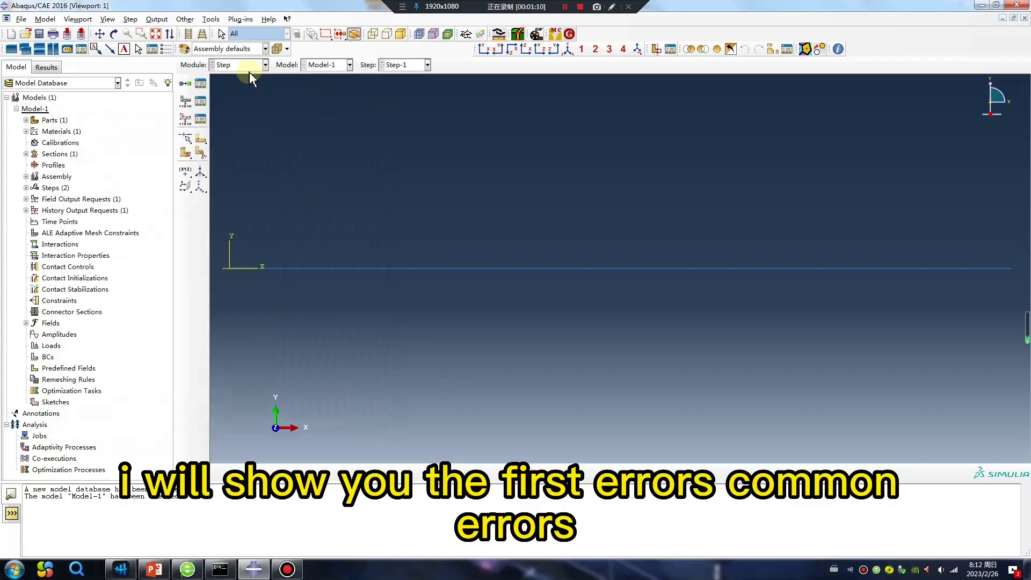
Mesh Part-1 into 10 elements, then move to the Job module to create a job
click(247, 65)
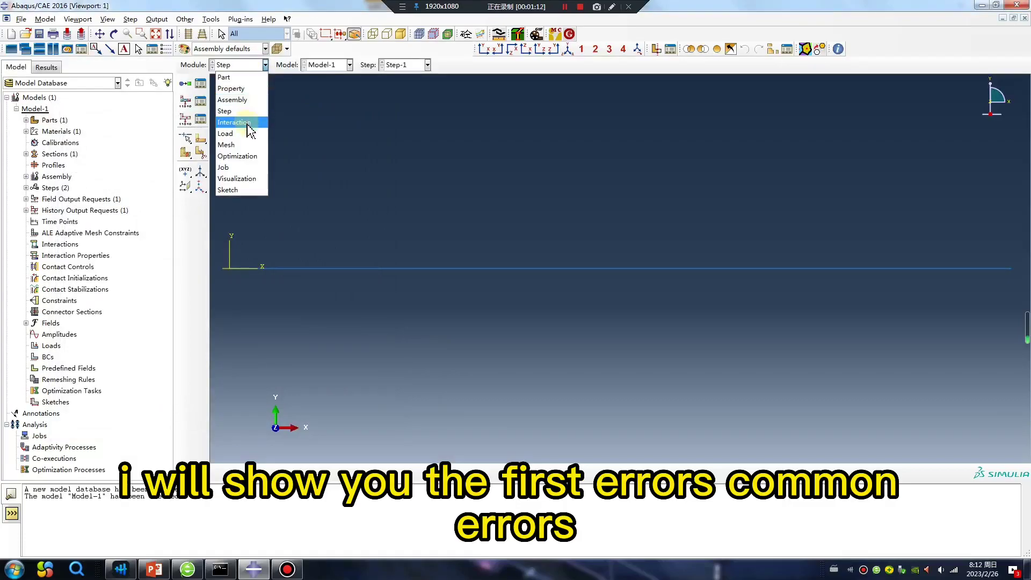
click(230, 145)
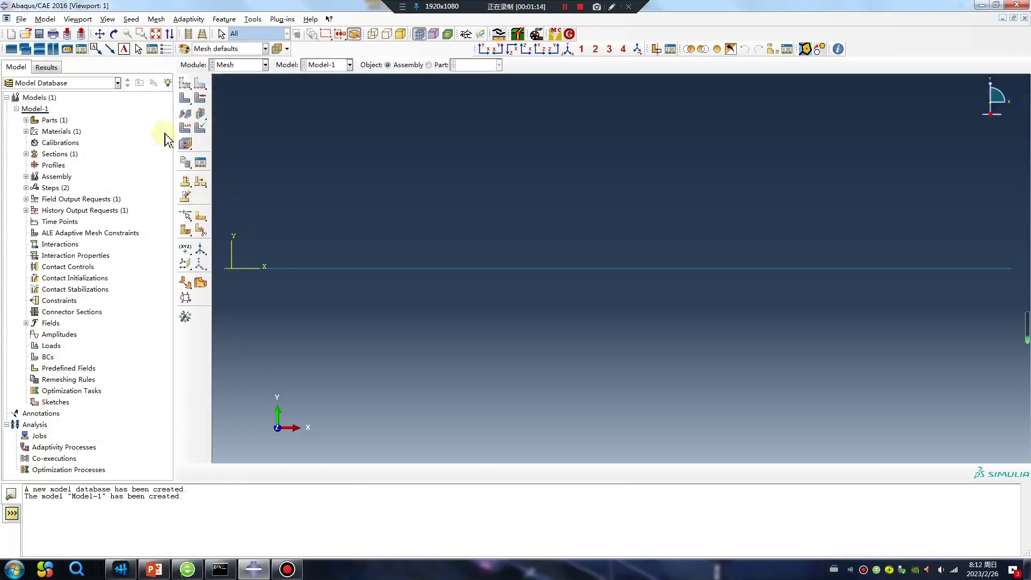
click(427, 65)
click(185, 143)
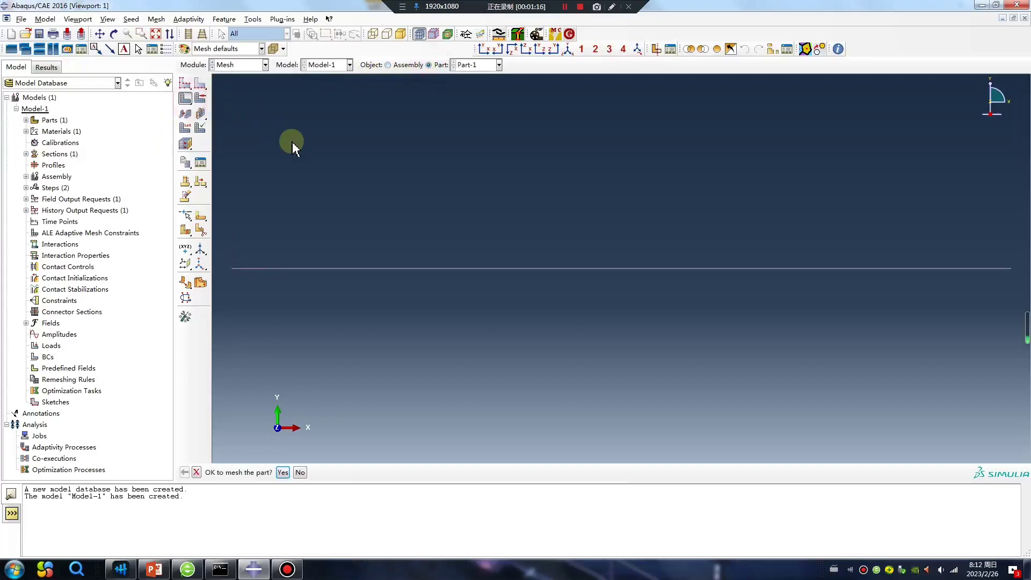
middle_click(292, 142)
click(243, 67)
click(258, 164)
click(185, 83)
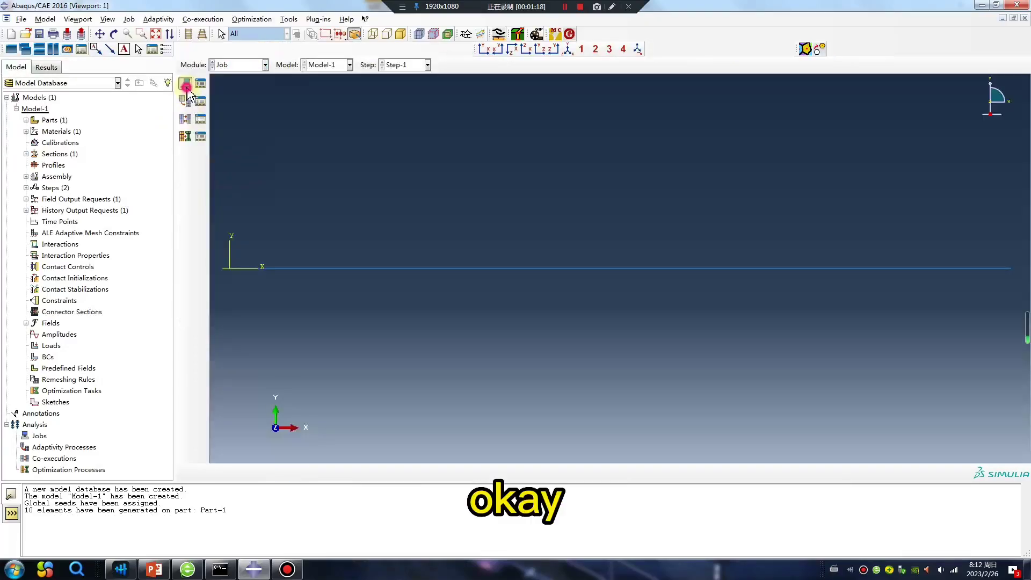
Create and submit Job-1, which aborts because 10 elements lack property definitions
click(408, 400)
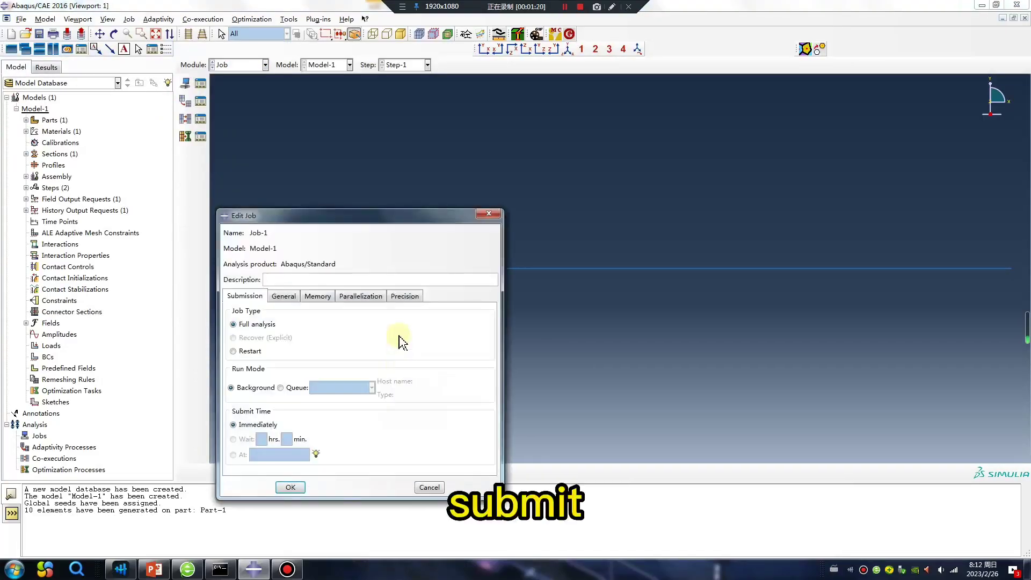
click(291, 487)
click(200, 83)
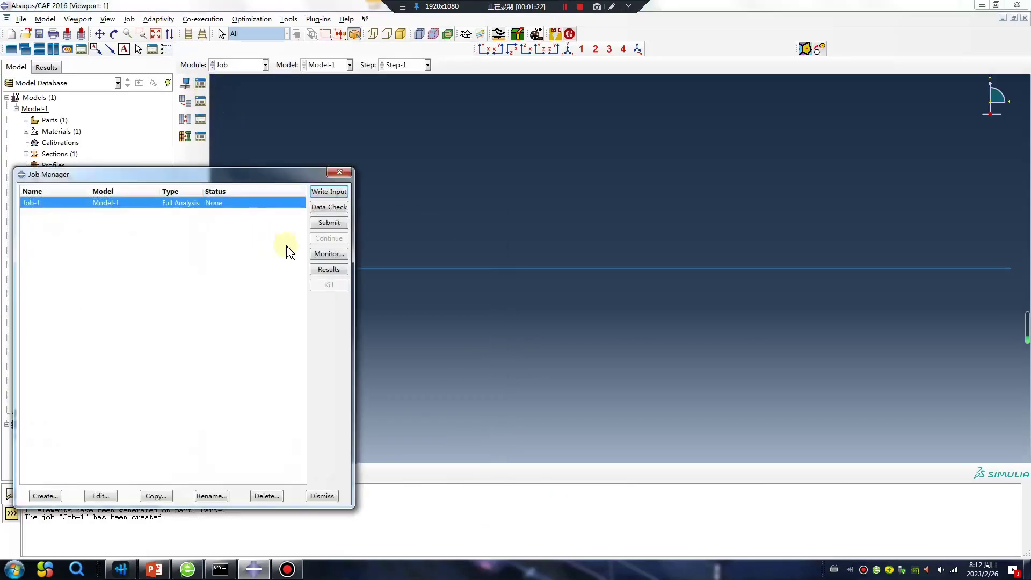
click(328, 223)
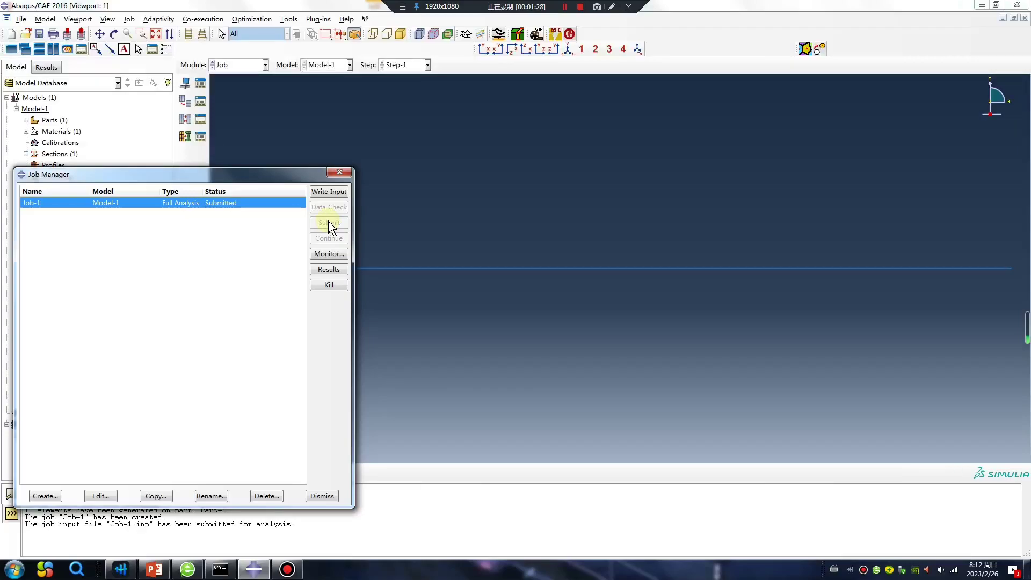
drag(295, 175, 359, 101)
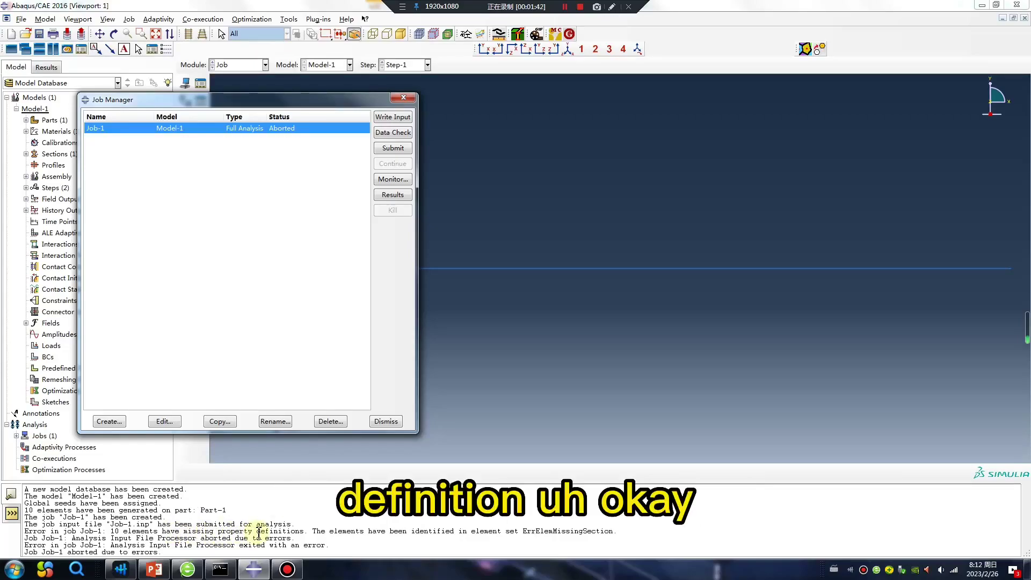
click(403, 97)
click(247, 65)
Check the section assignments, then change the line's element family from Beam to Truss
click(237, 88)
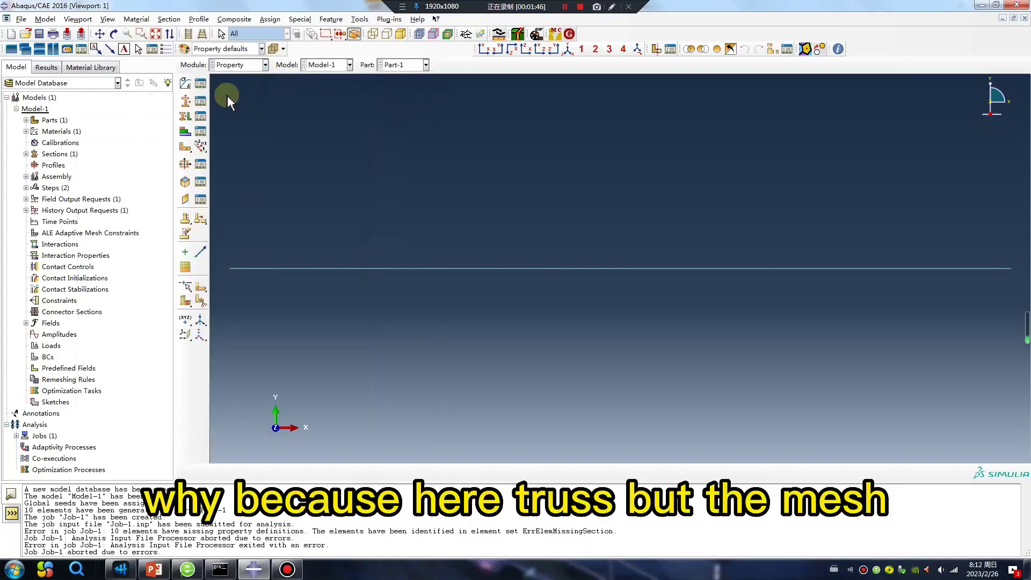
click(200, 131)
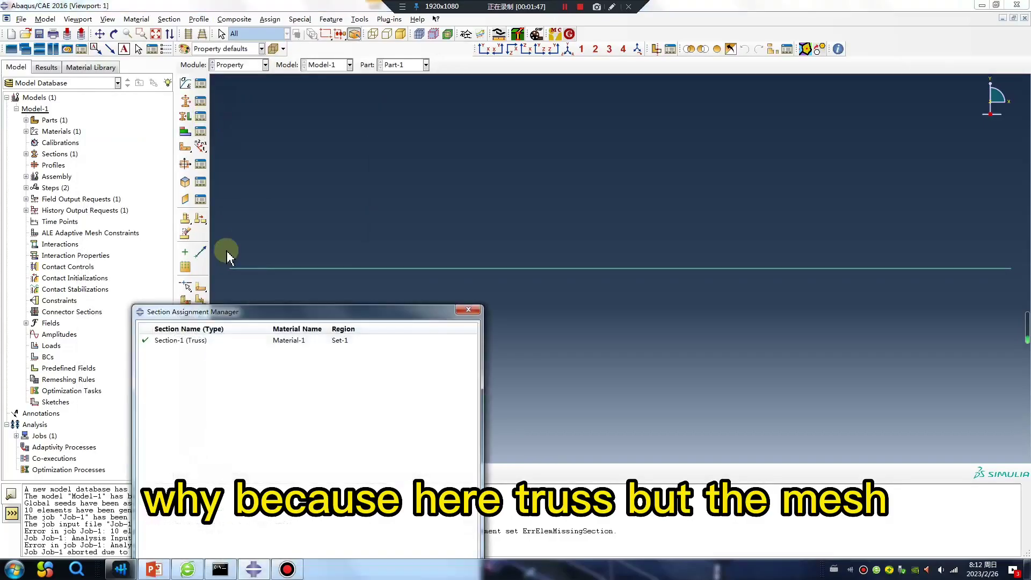
click(241, 64)
click(236, 145)
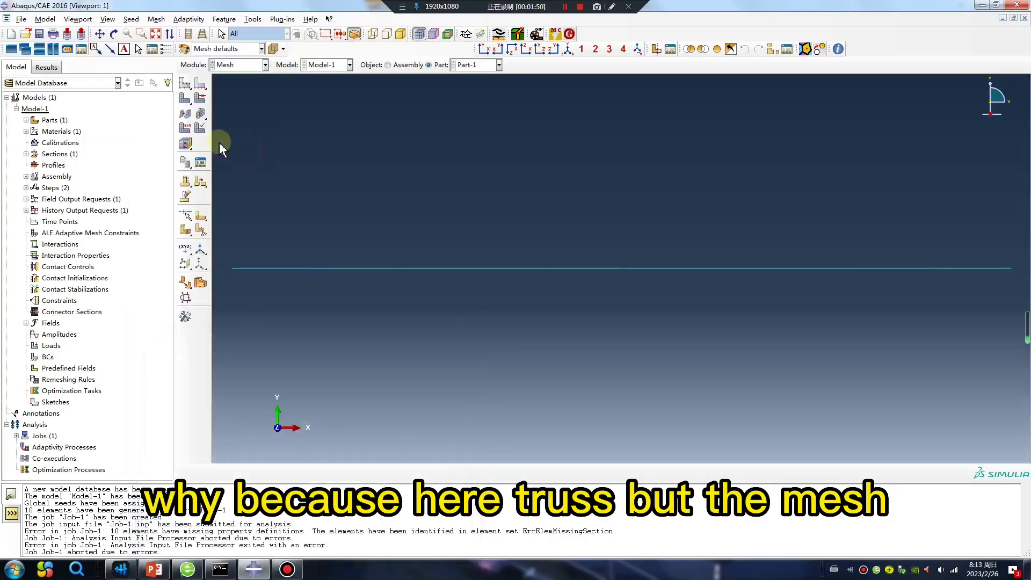
click(185, 127)
drag(305, 198, 728, 347)
middle_click(648, 365)
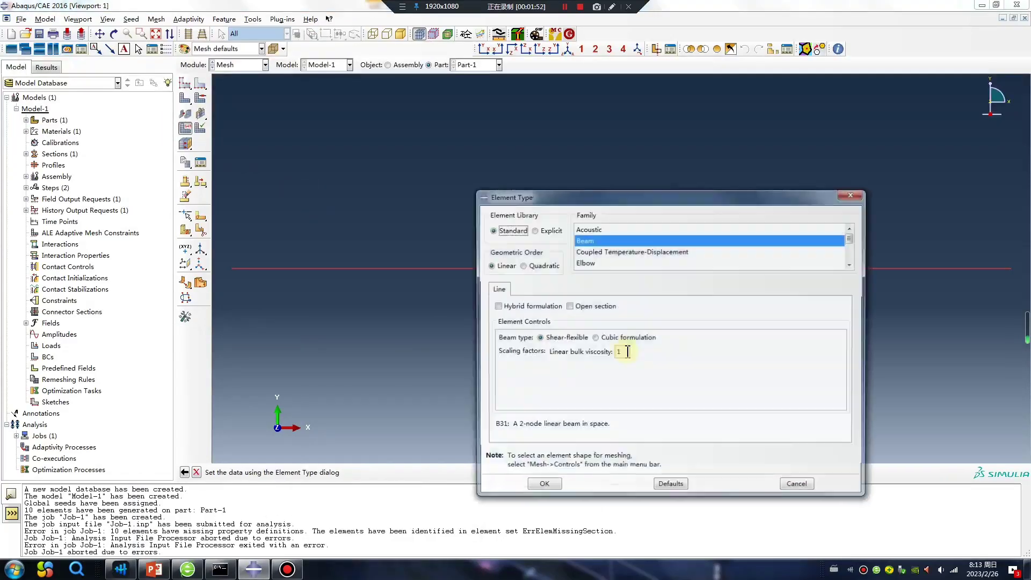
click(588, 240)
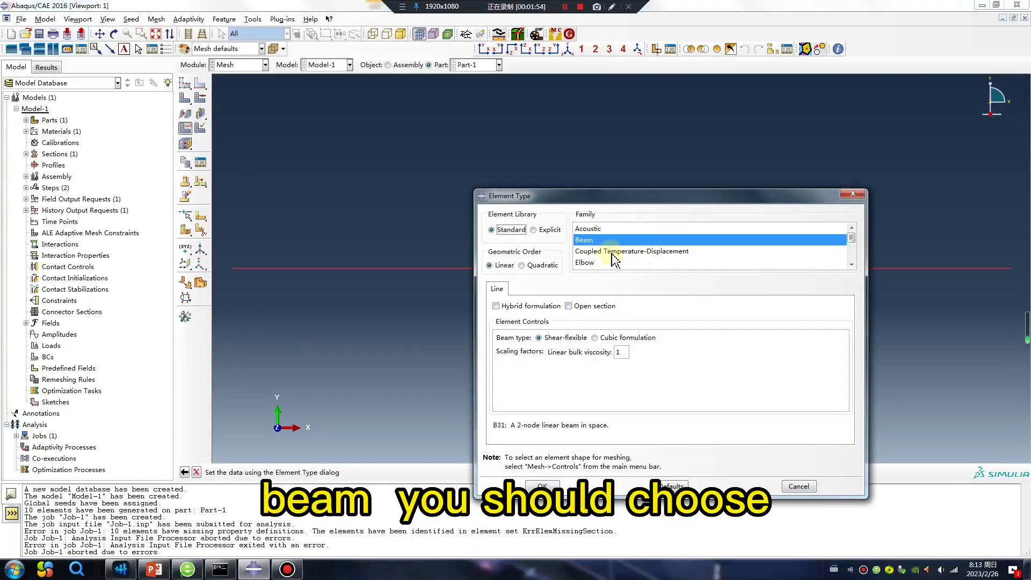
scroll(612, 258, down, 2)
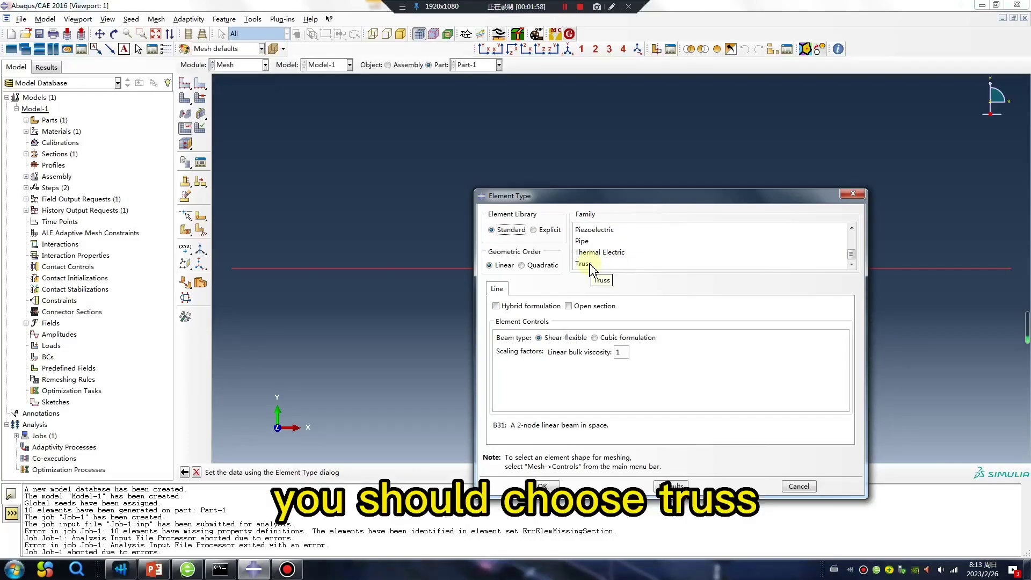
click(583, 263)
click(553, 484)
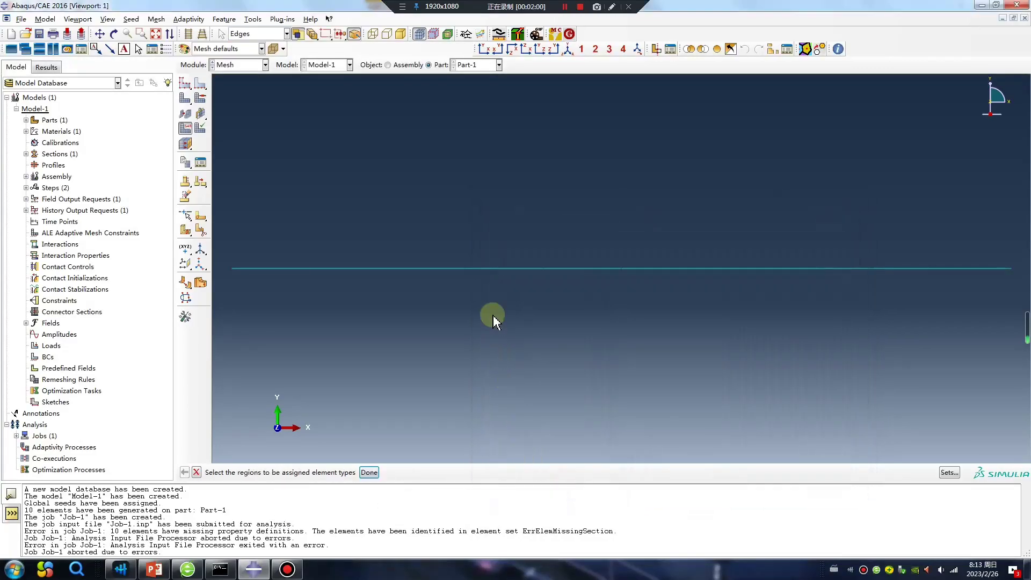
Rerun the Job-1 data check, overwriting the old job files; input processing now succeeds
click(266, 65)
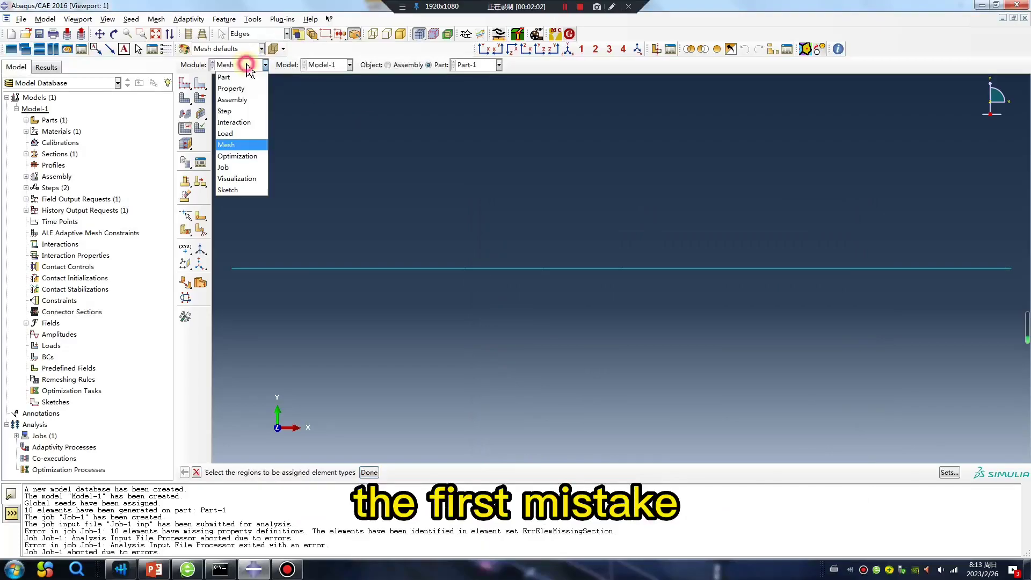
click(236, 160)
click(202, 101)
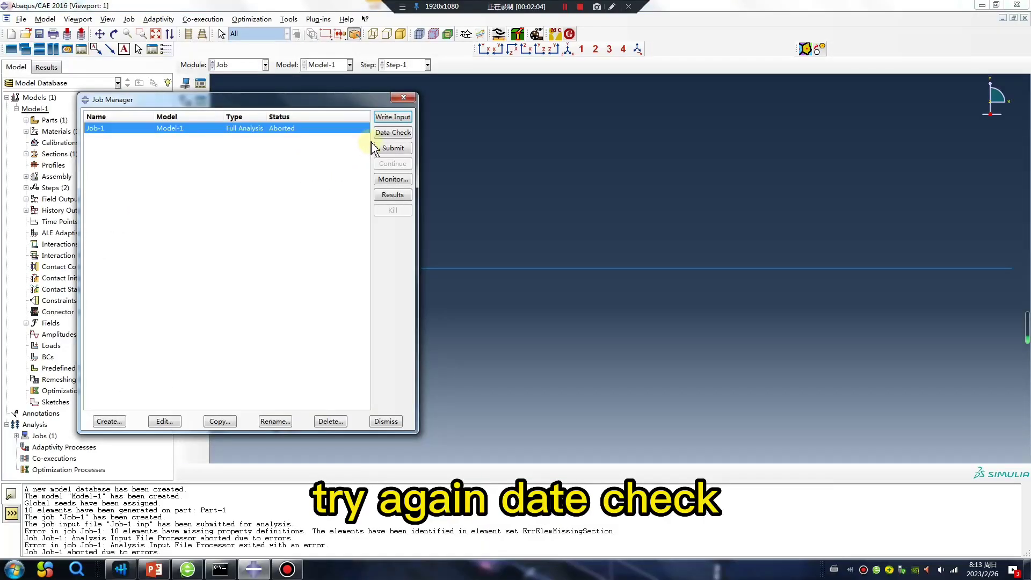
click(393, 133)
click(36, 323)
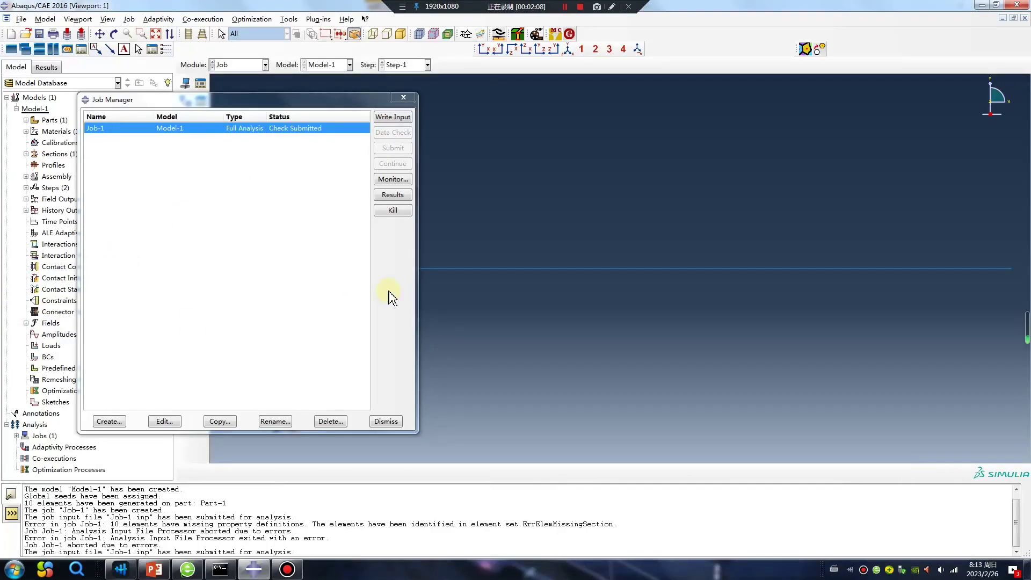
Switch to the Assembly module and start a linear pattern of instances
click(242, 67)
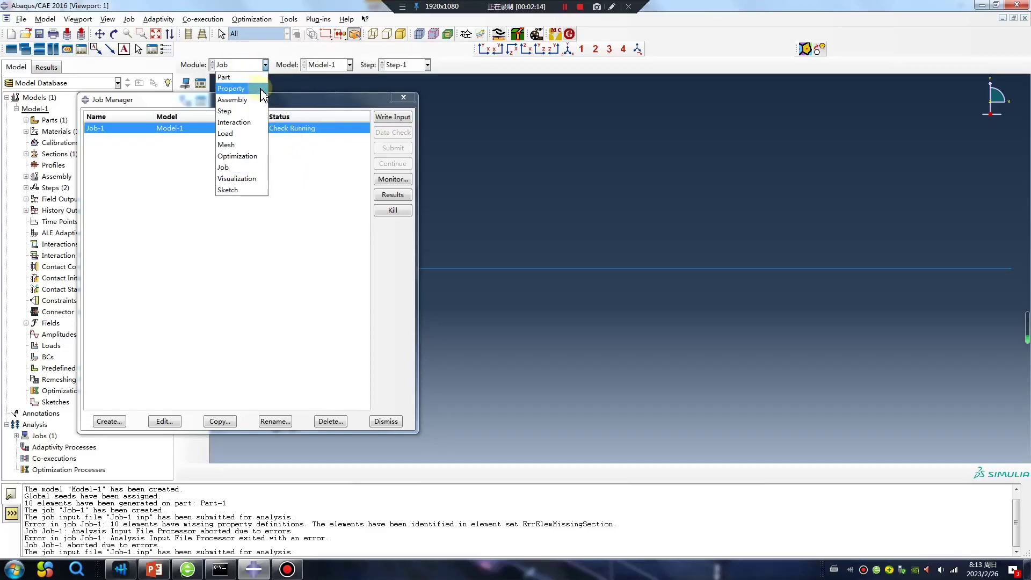
click(513, 124)
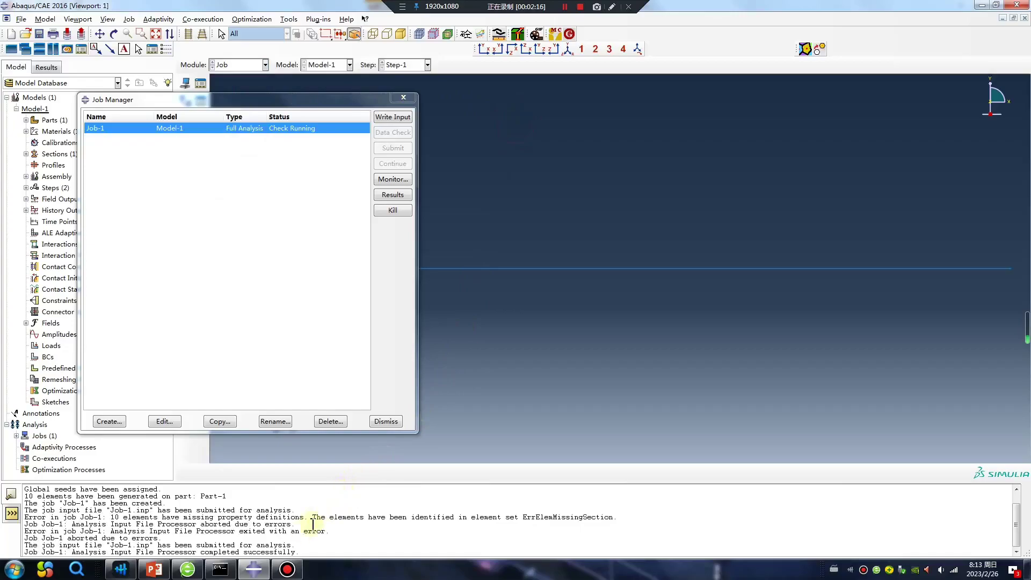
click(242, 64)
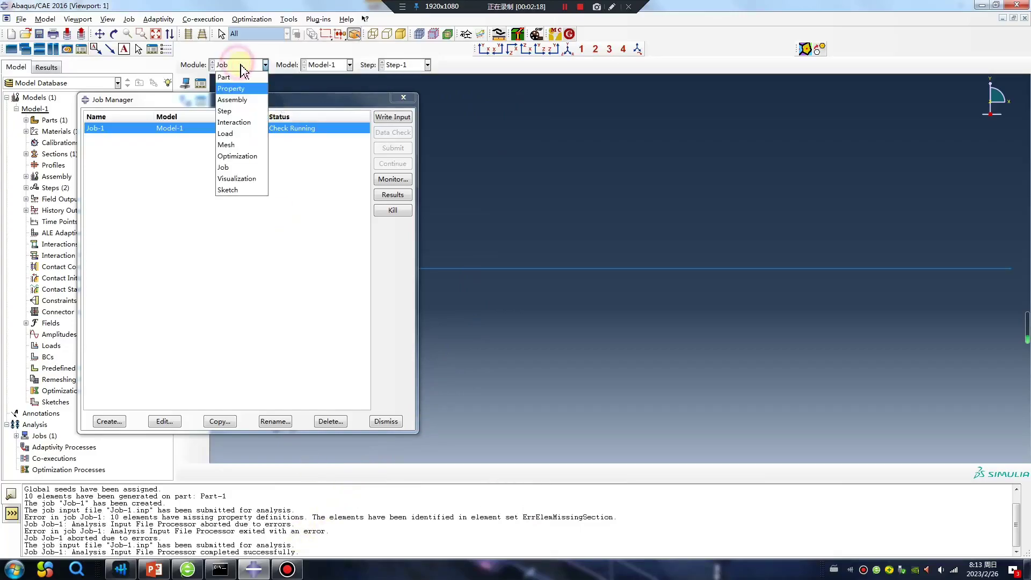
click(243, 108)
click(200, 98)
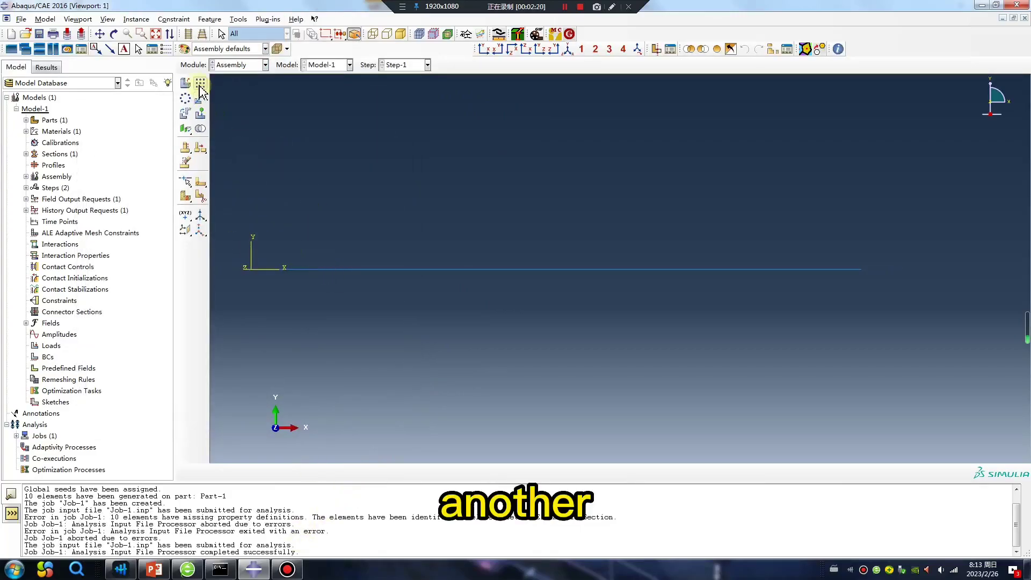
Pattern the line instance: 1 copy in direction 1, 2 in direction 2 at offset 1
click(310, 270)
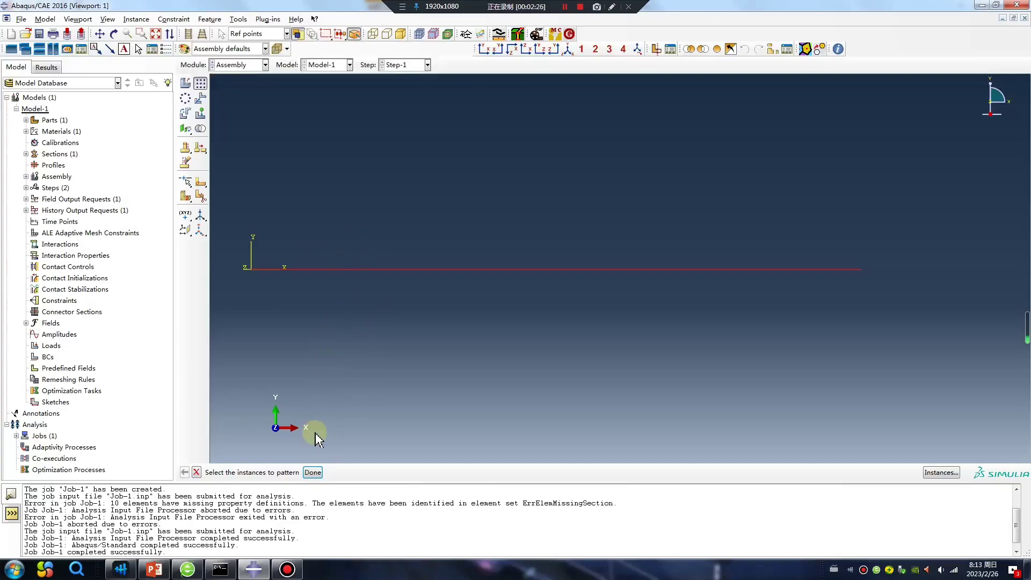
click(312, 472)
click(39, 235)
click(32, 323)
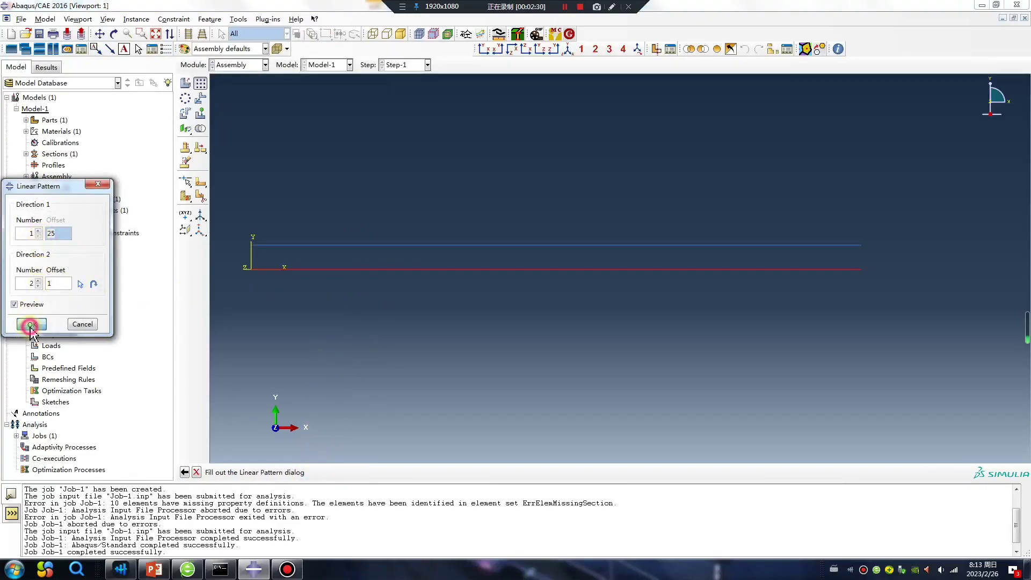
click(240, 65)
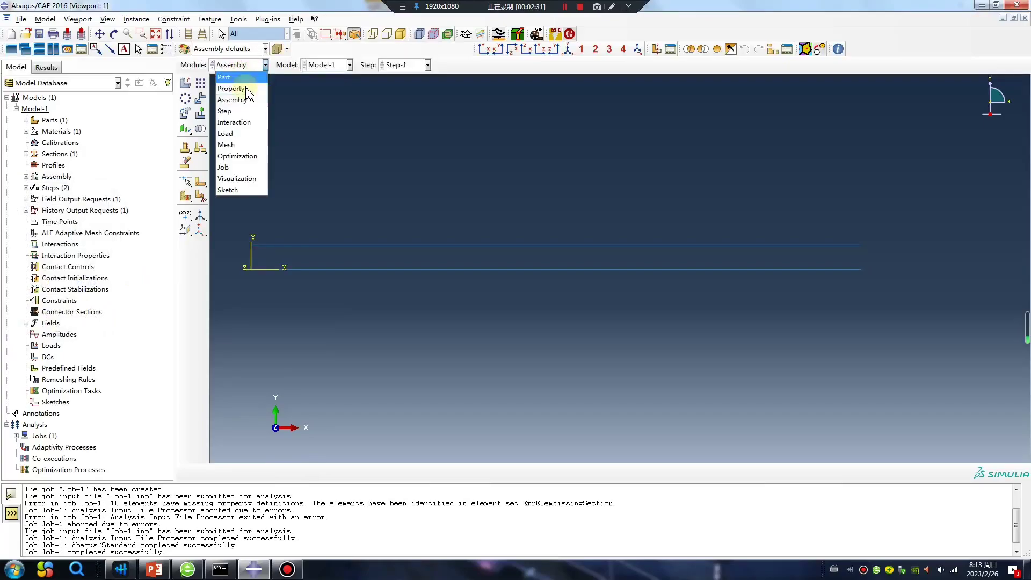
In Interaction, pick the lower then upper line's left ends as a wire point pair
click(236, 122)
click(187, 190)
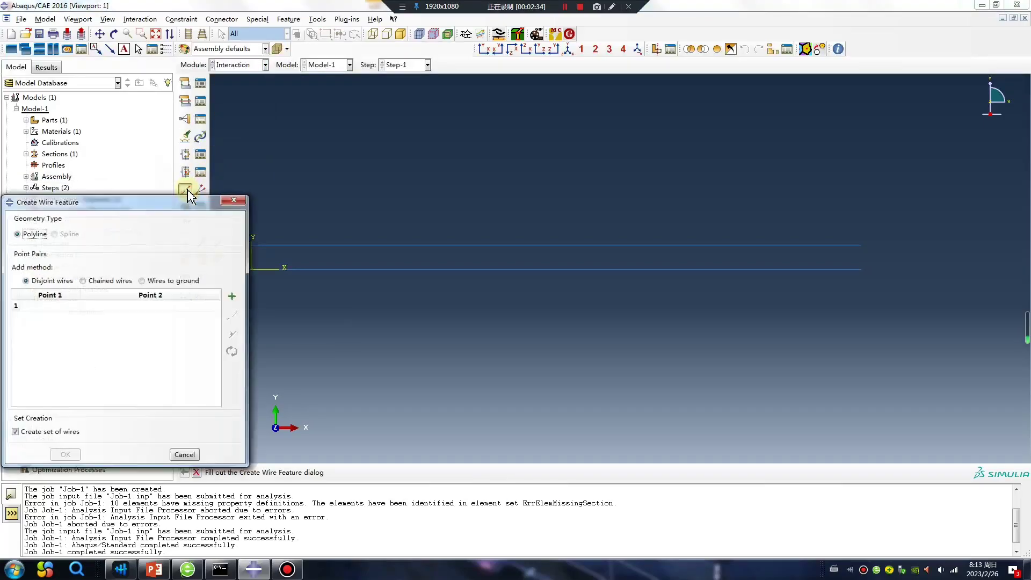
click(232, 297)
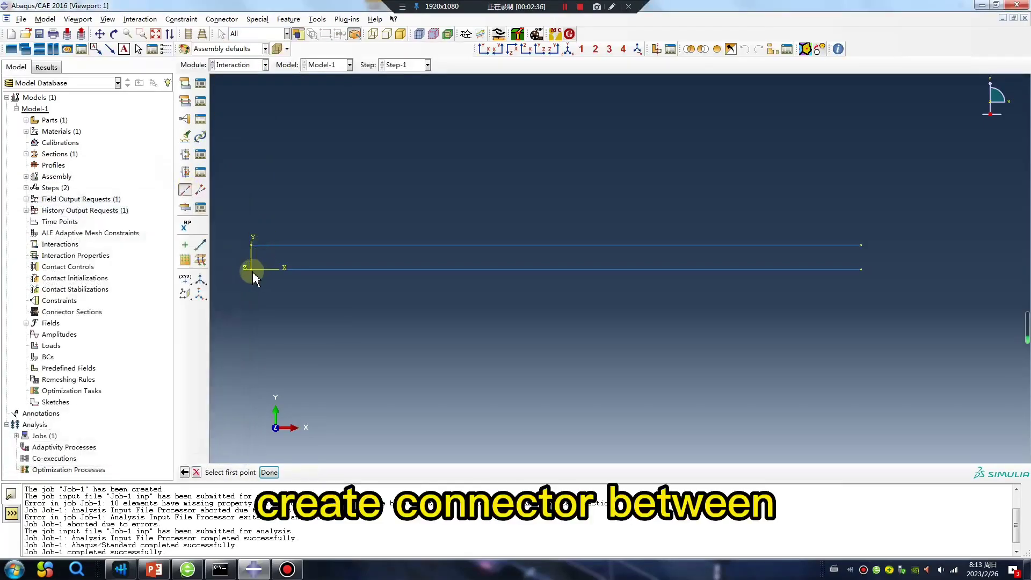
click(252, 270)
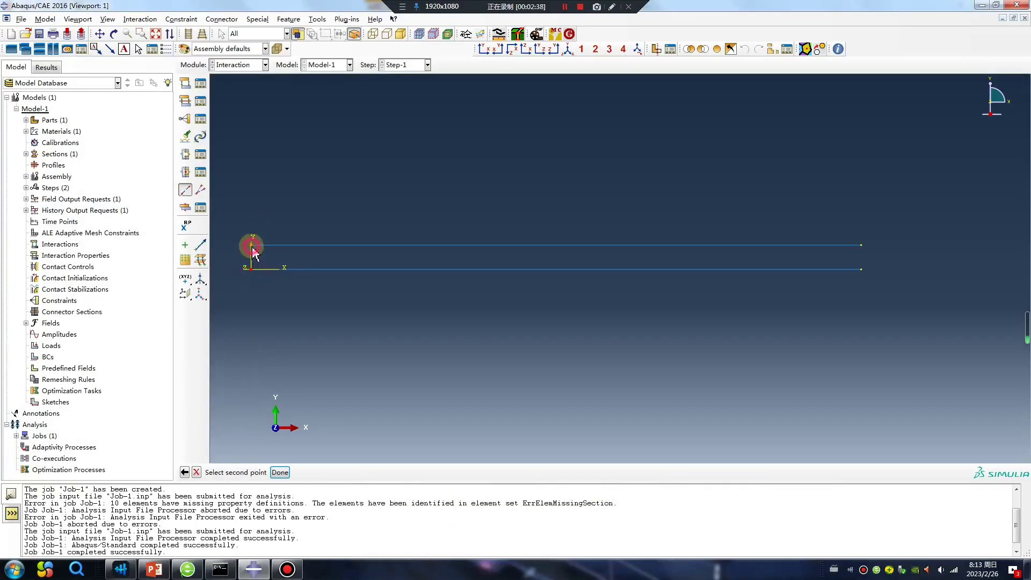
click(252, 246)
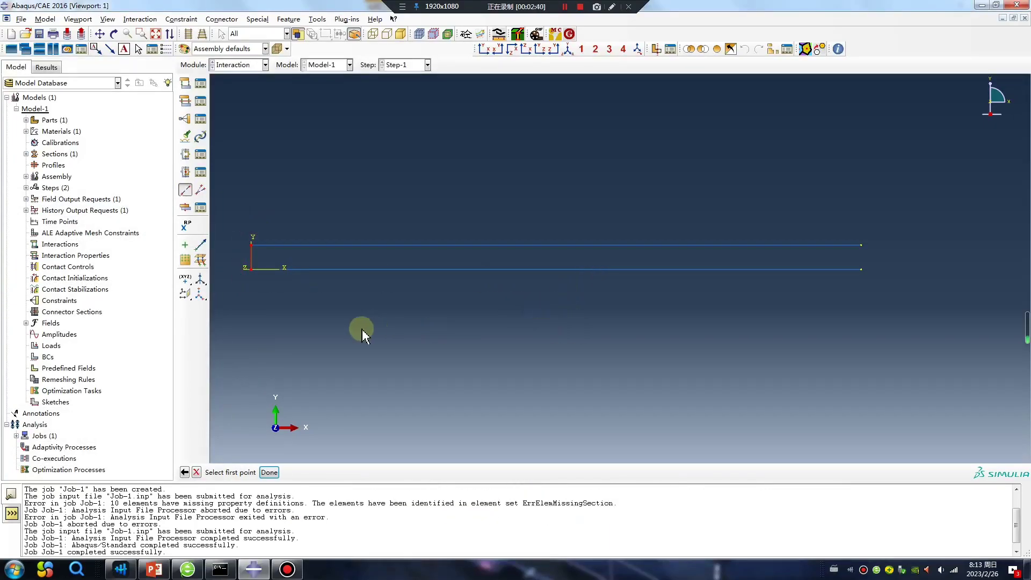
Create the wire between the left ends and start ConnSect-1 as a Basic Cartesian connector section
click(269, 472)
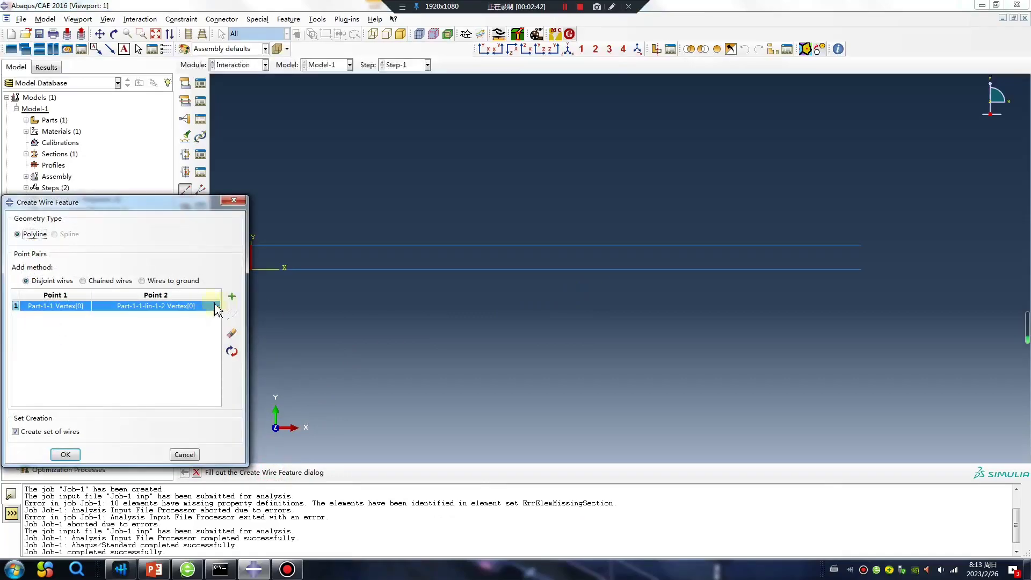
click(64, 454)
click(185, 172)
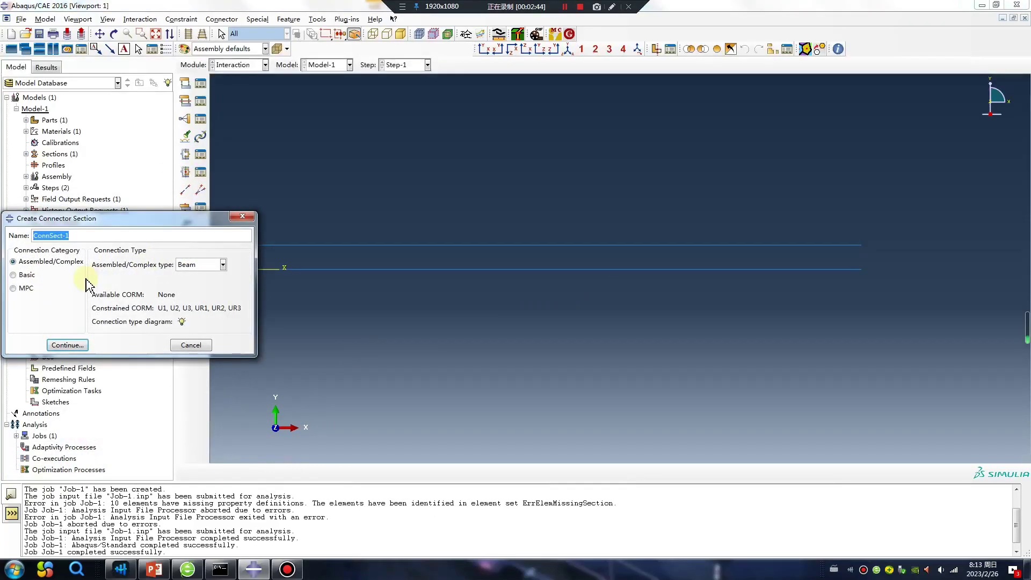
click(26, 274)
click(244, 264)
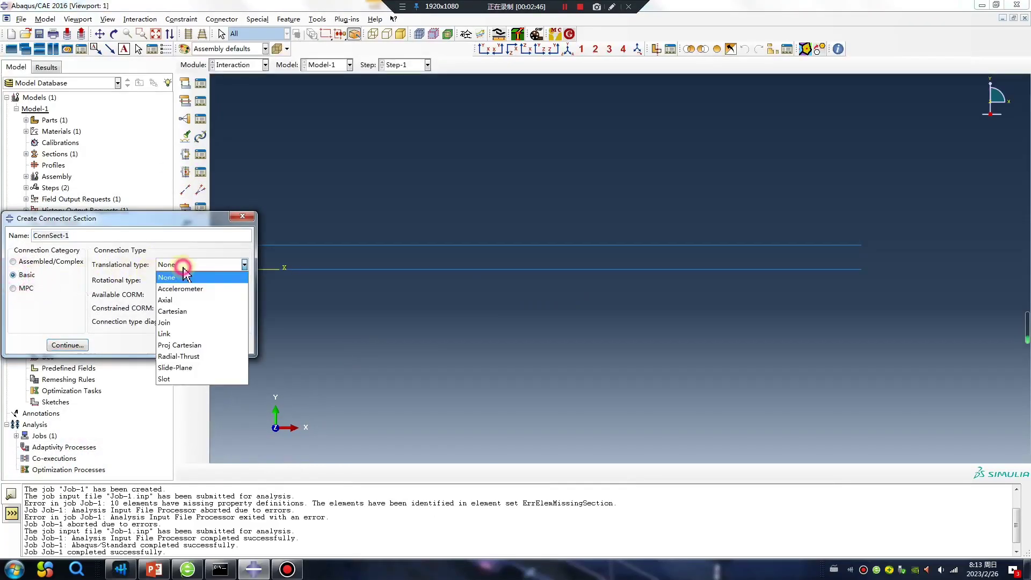
click(202, 301)
click(67, 345)
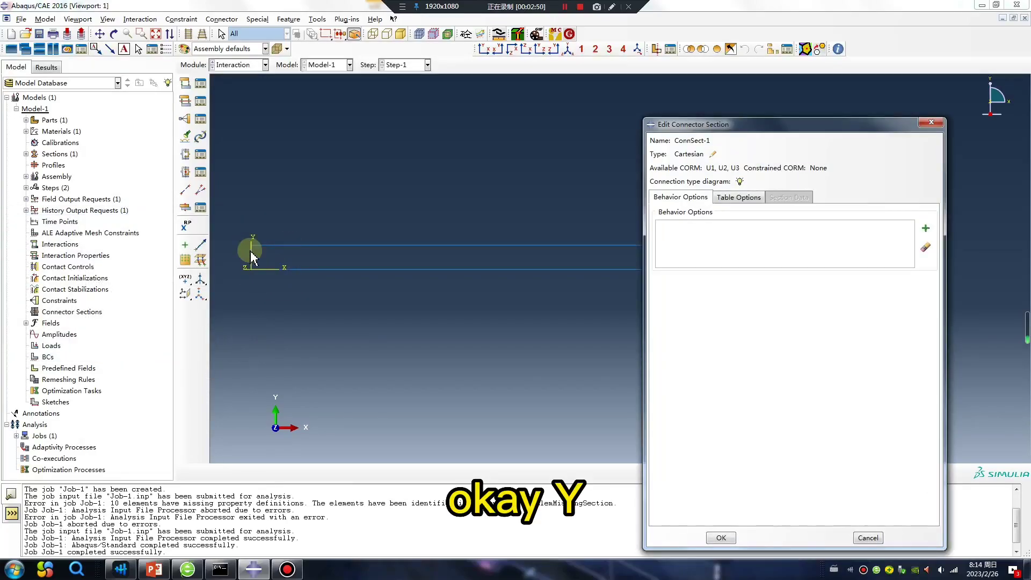
Add nonlinear Elasticity acting on F1 to ConnSect-1
click(925, 229)
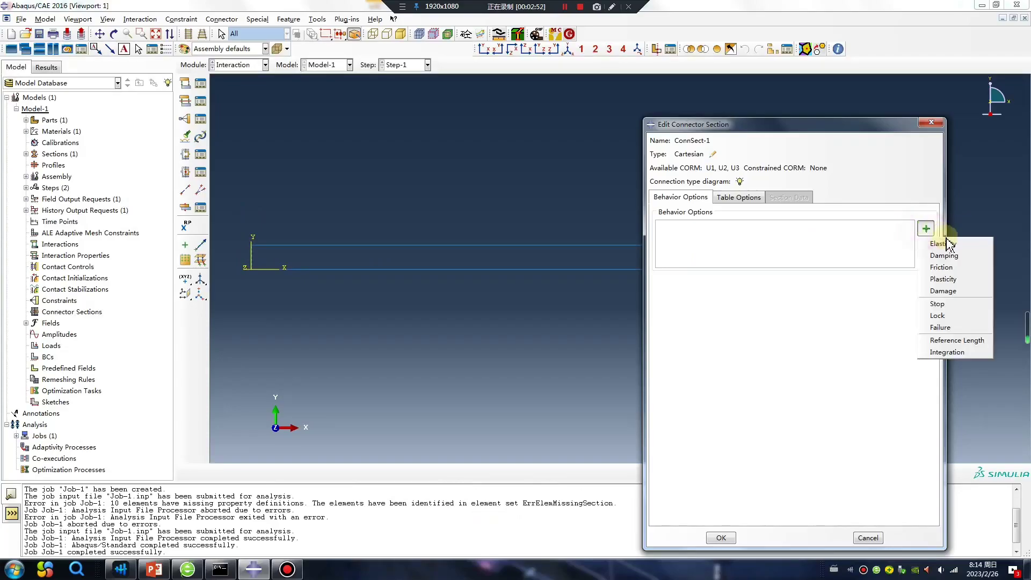
click(958, 238)
click(729, 293)
click(711, 306)
Enter F1 elasticity rows -100/-5, -50/-5 and 0/0, save the section, and view connector assignments
click(698, 427)
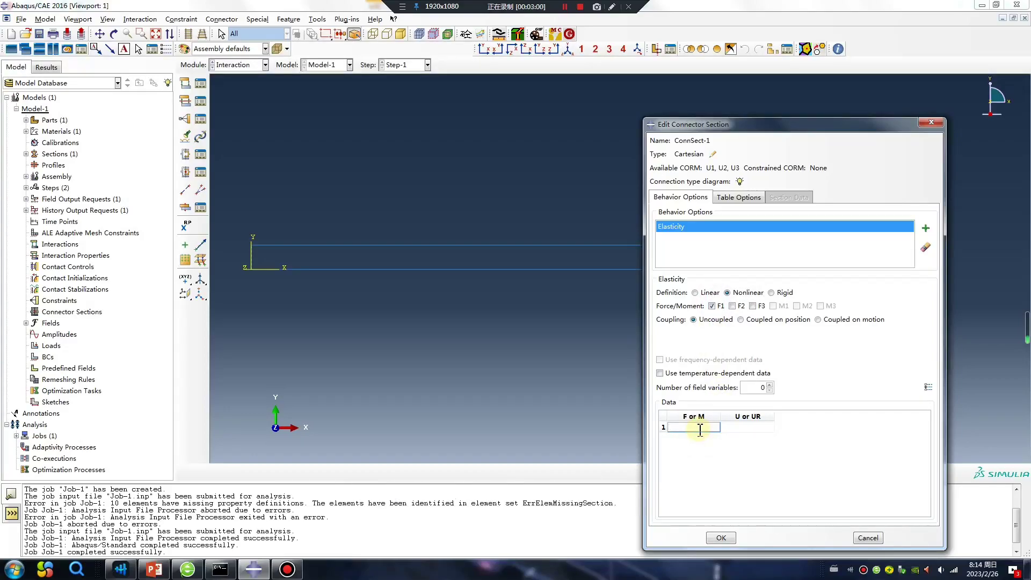
click(750, 428)
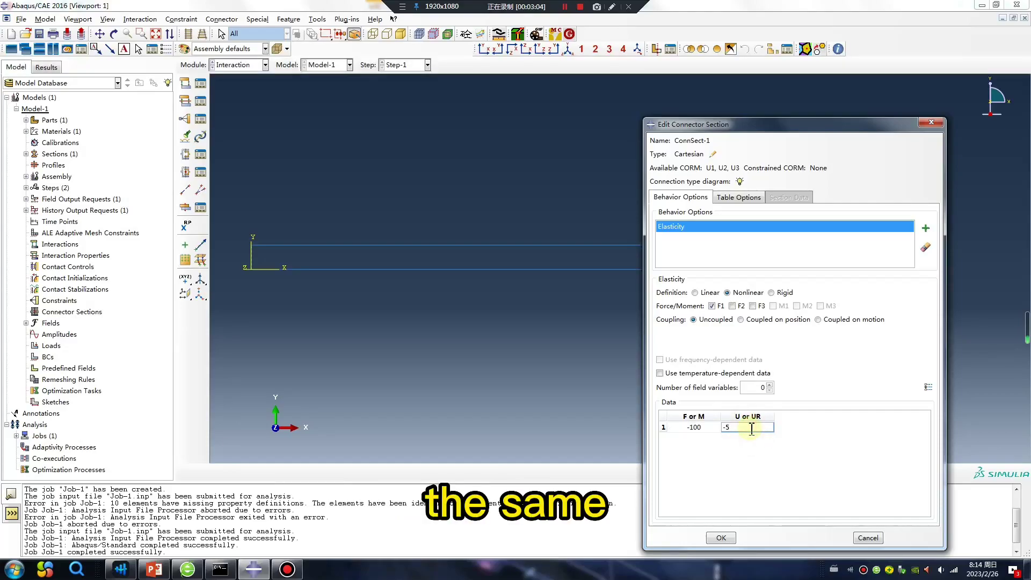
key(Return)
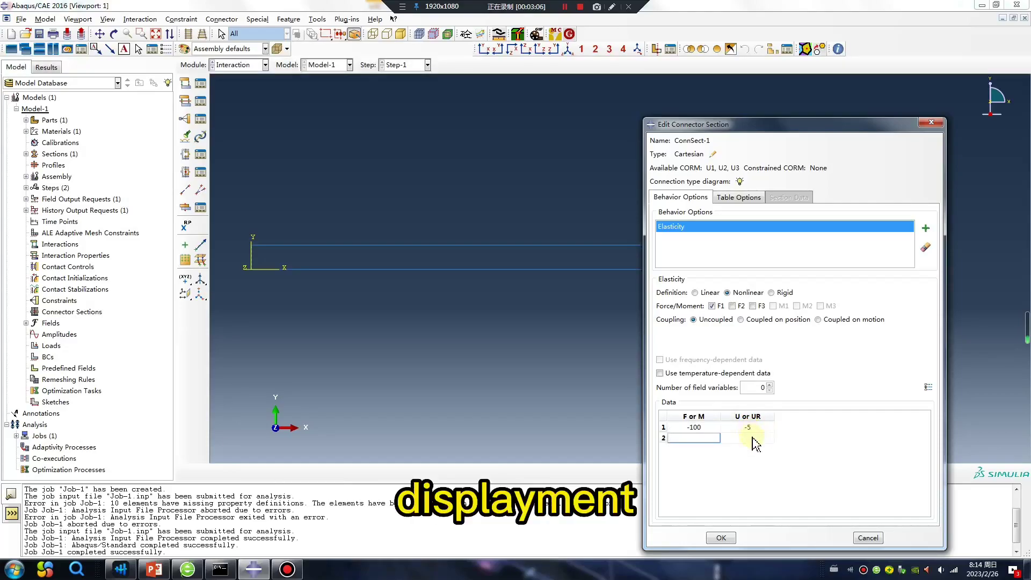
click(754, 438)
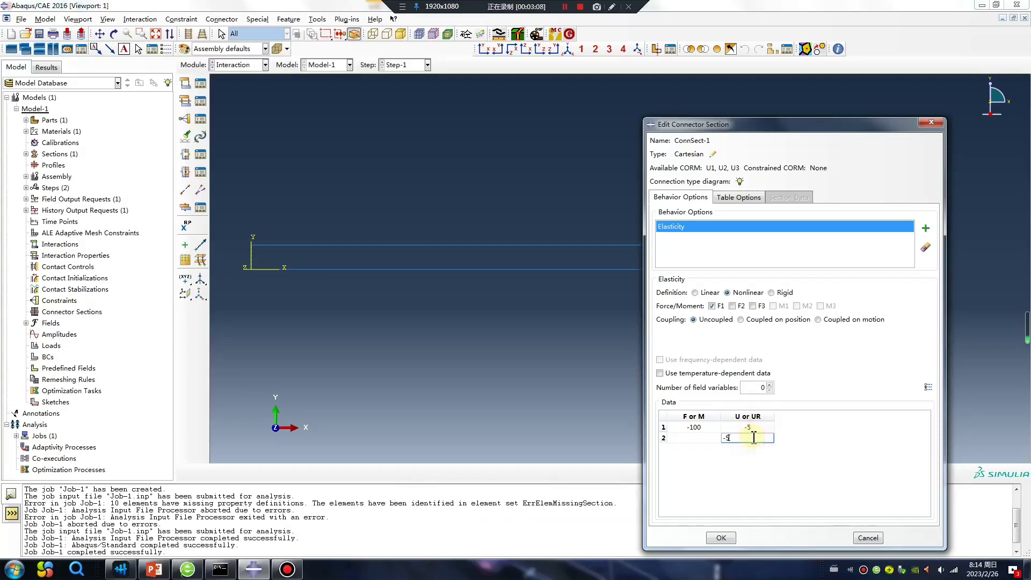
text(-5)
click(706, 438)
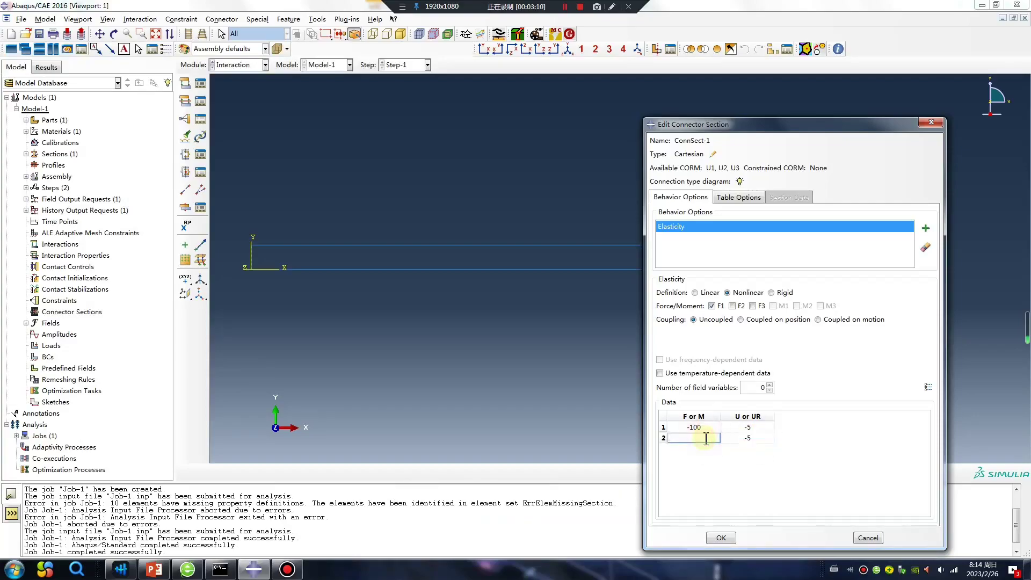
text(-50)
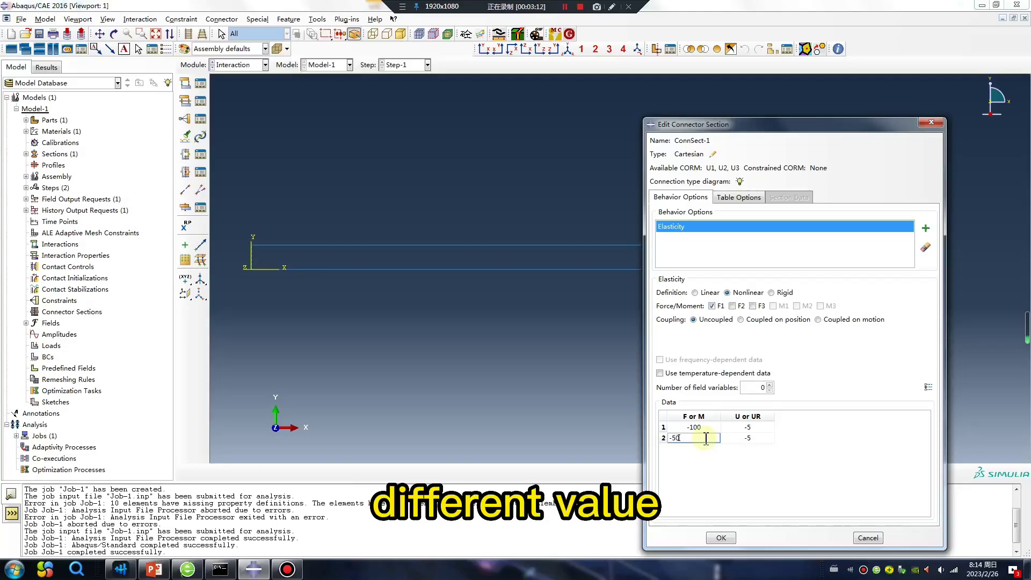
drag(751, 428, 751, 444)
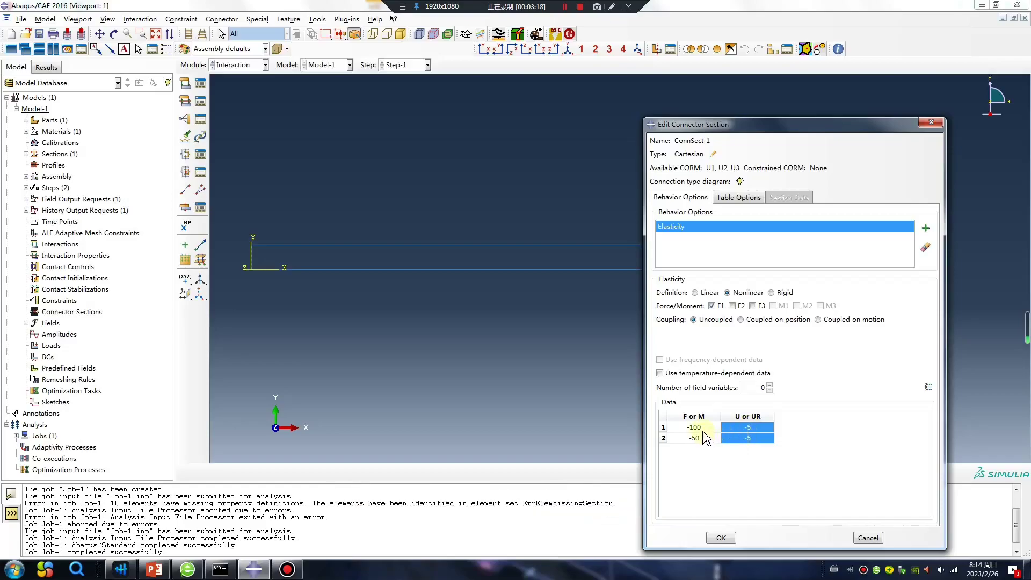
click(755, 438)
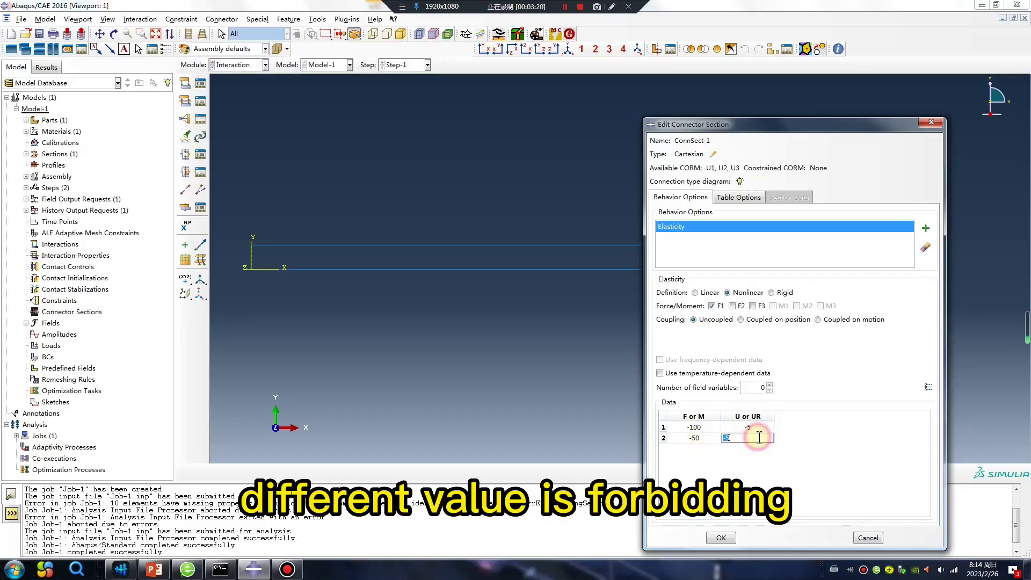
text(0)
click(750, 448)
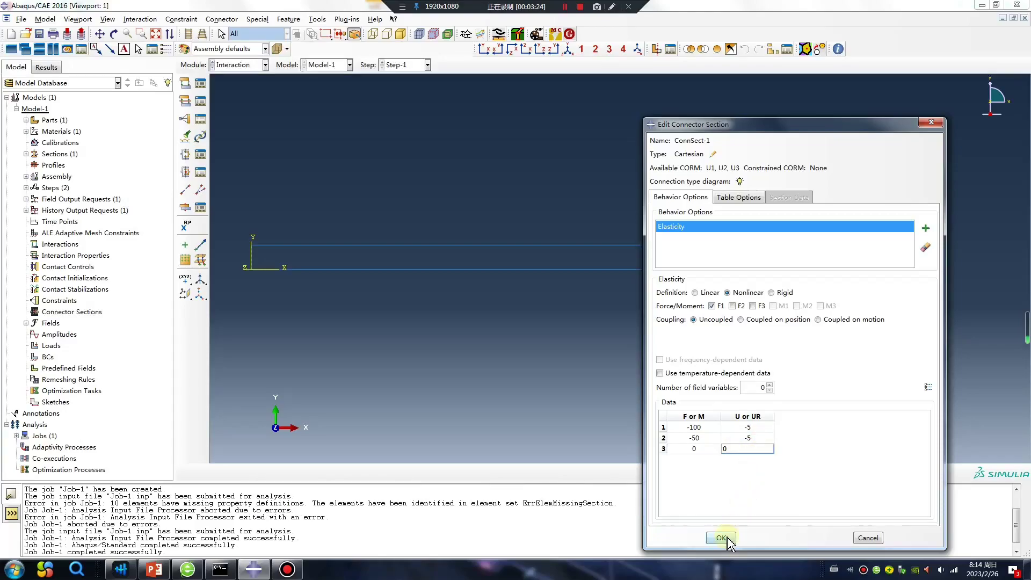
click(721, 537)
click(201, 172)
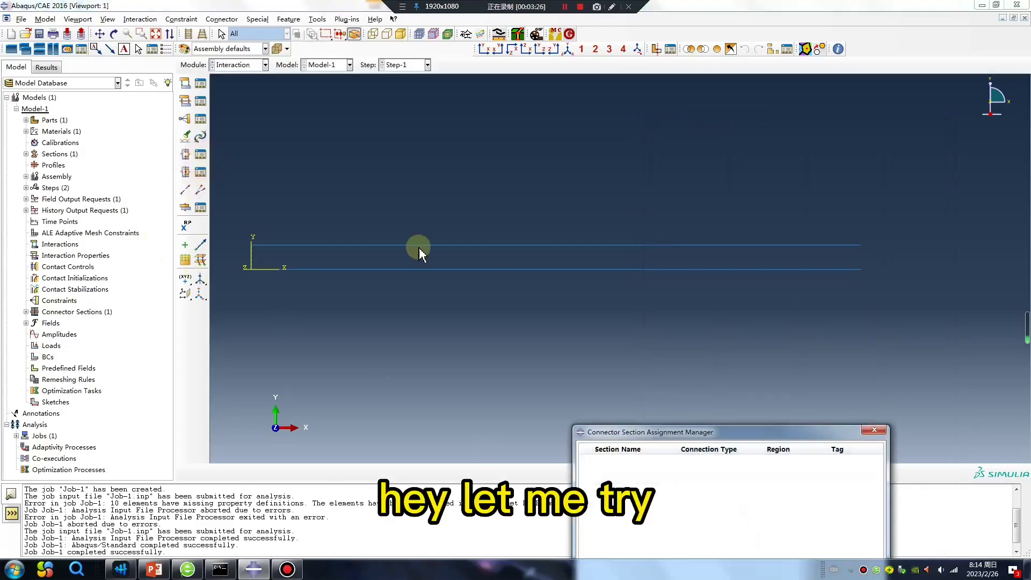
Assign ConnSect-1 to wire set Wire-1-Set-1 and switch to the Job module
click(873, 429)
click(185, 155)
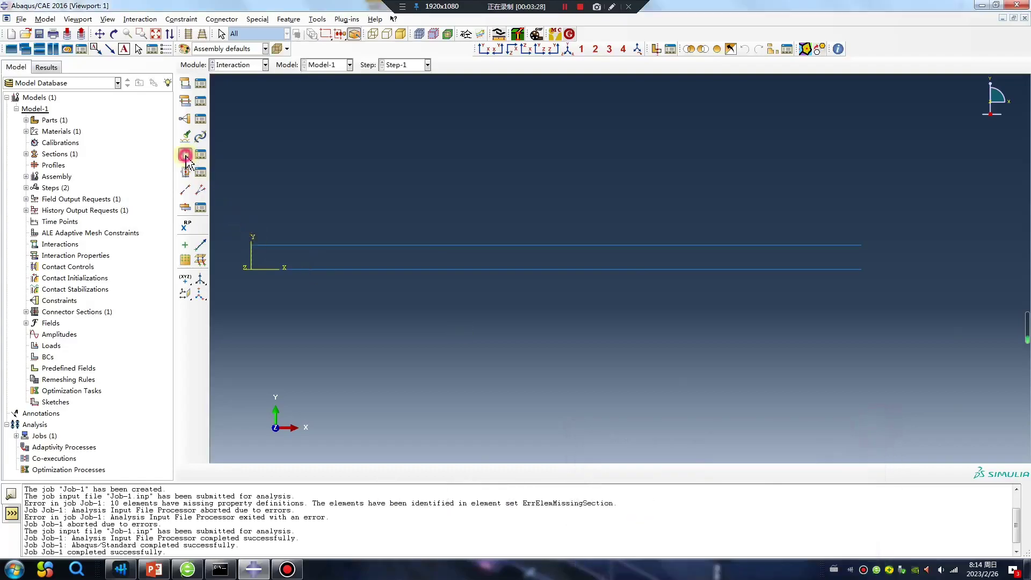
click(947, 475)
click(271, 274)
click(274, 510)
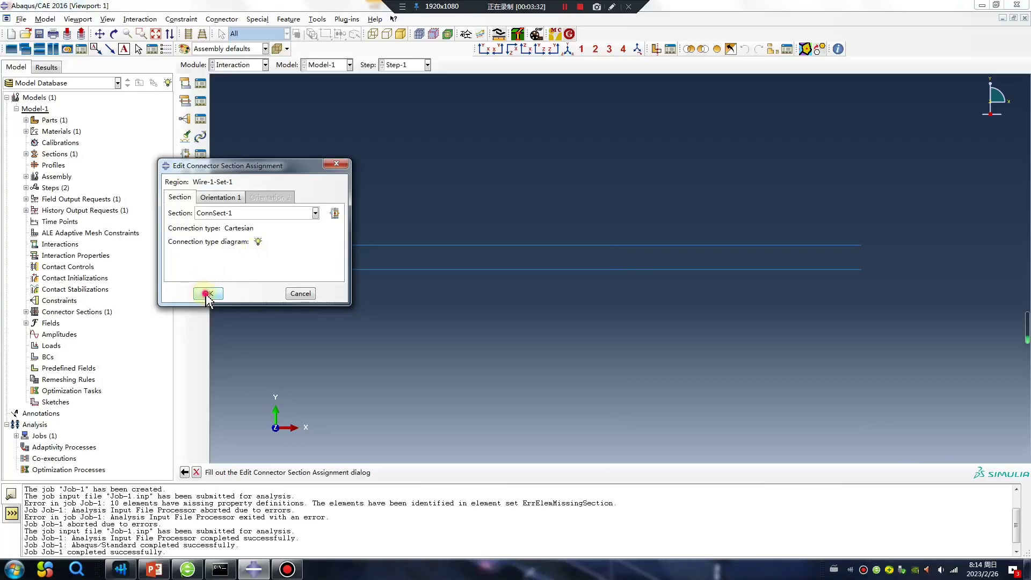
click(207, 293)
click(236, 65)
click(240, 170)
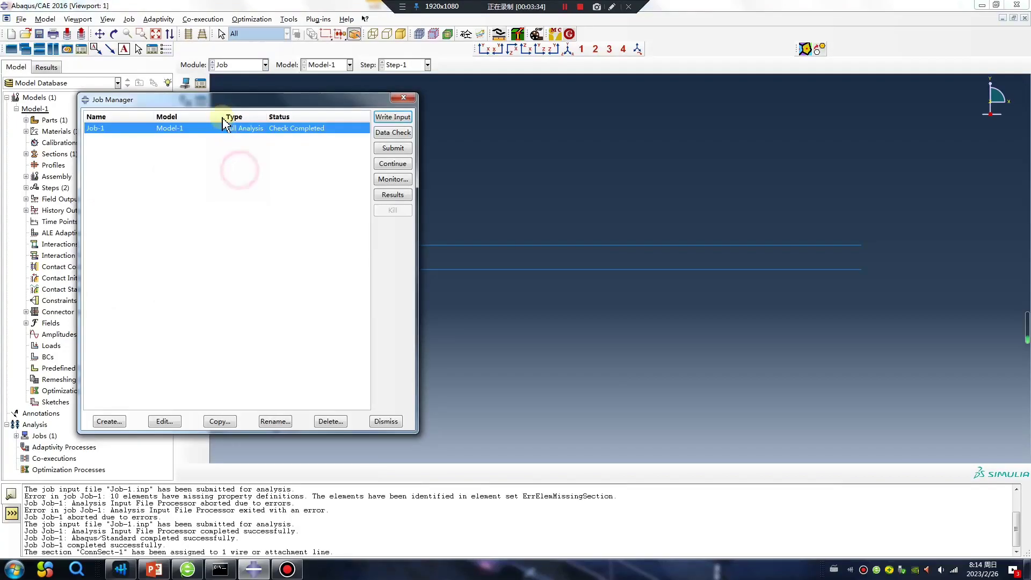
Rerun the Job-1 data check, overwriting old files; it aborts with an ascending-order error
click(389, 134)
click(41, 328)
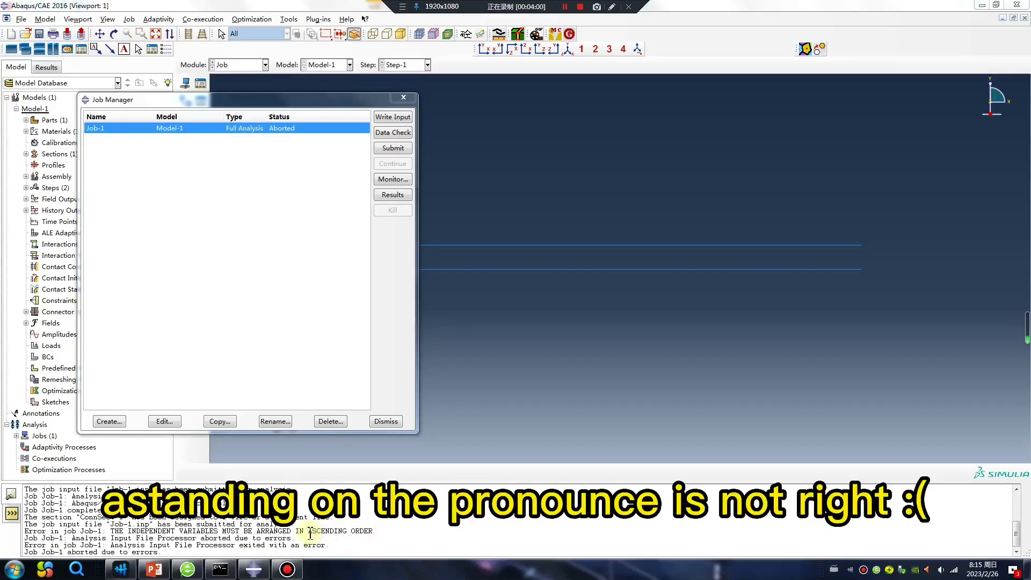
drag(346, 532, 327, 533)
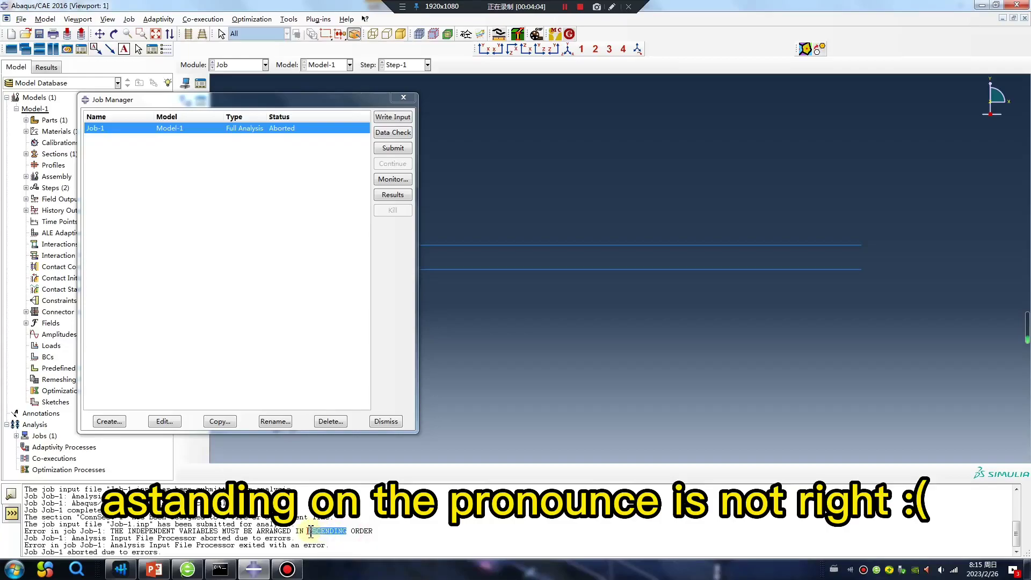
Switch to the Interaction module and review the connector section assignments
click(403, 97)
click(242, 65)
click(231, 122)
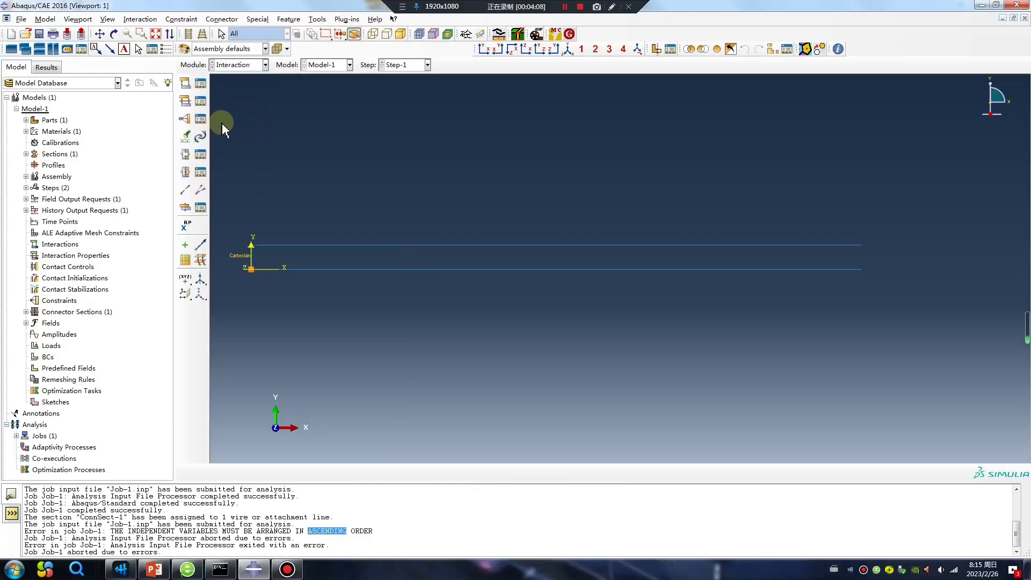
click(201, 156)
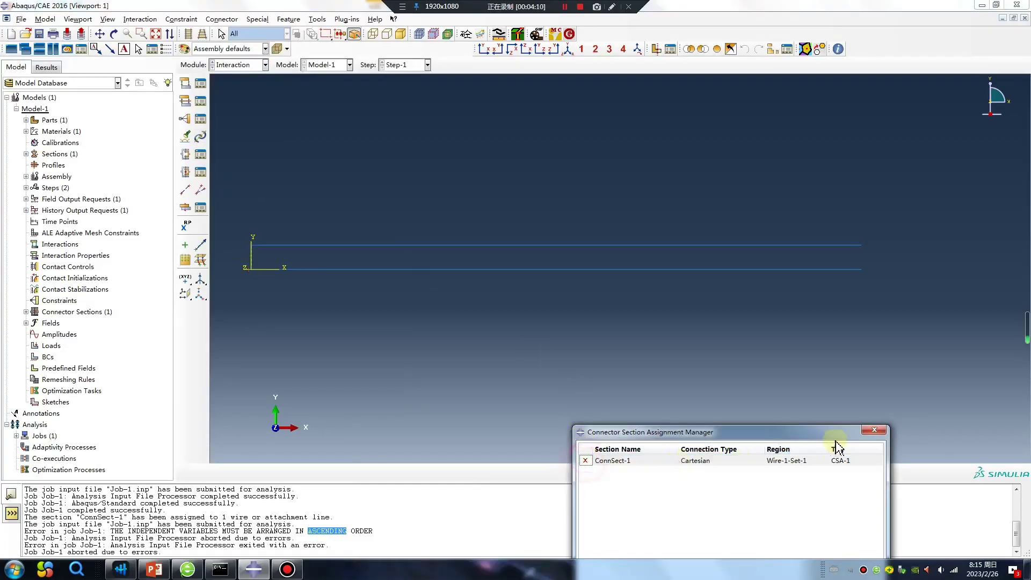
click(873, 429)
In the Part module, start a new model database without saving the old model
click(233, 65)
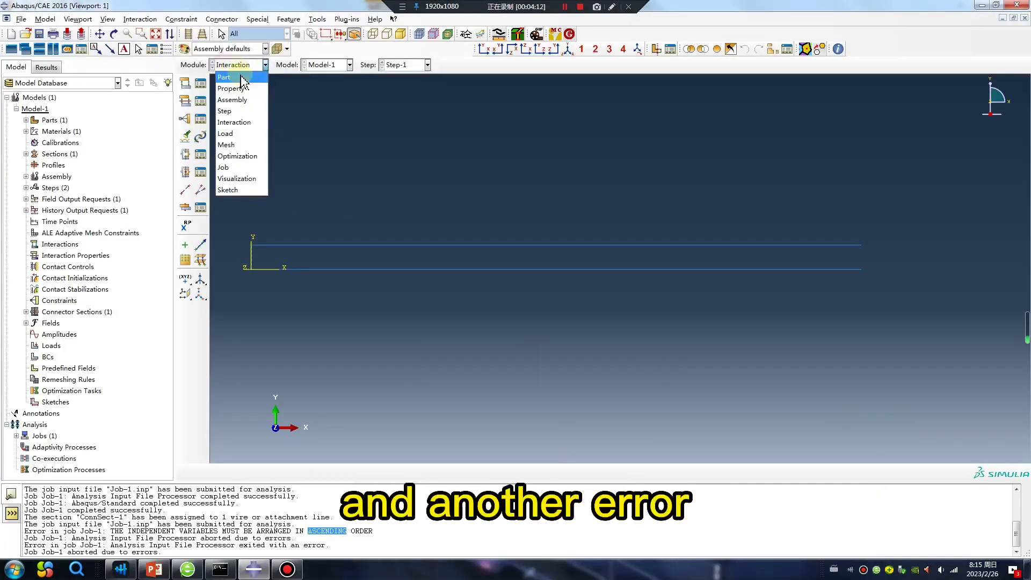
click(231, 76)
click(12, 34)
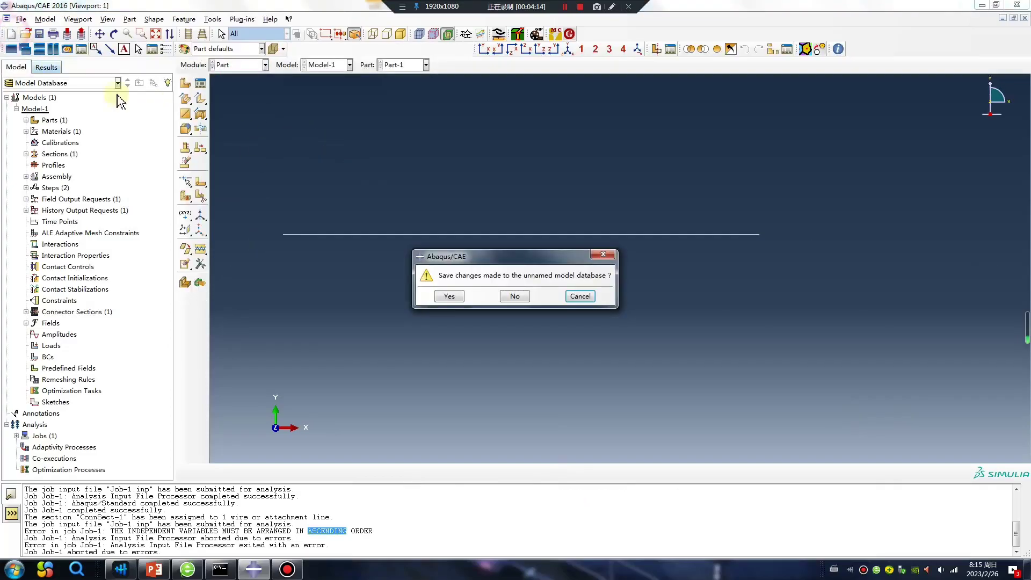
click(514, 295)
Create Part-1 as a planar shell from a sketched rectangle
click(190, 87)
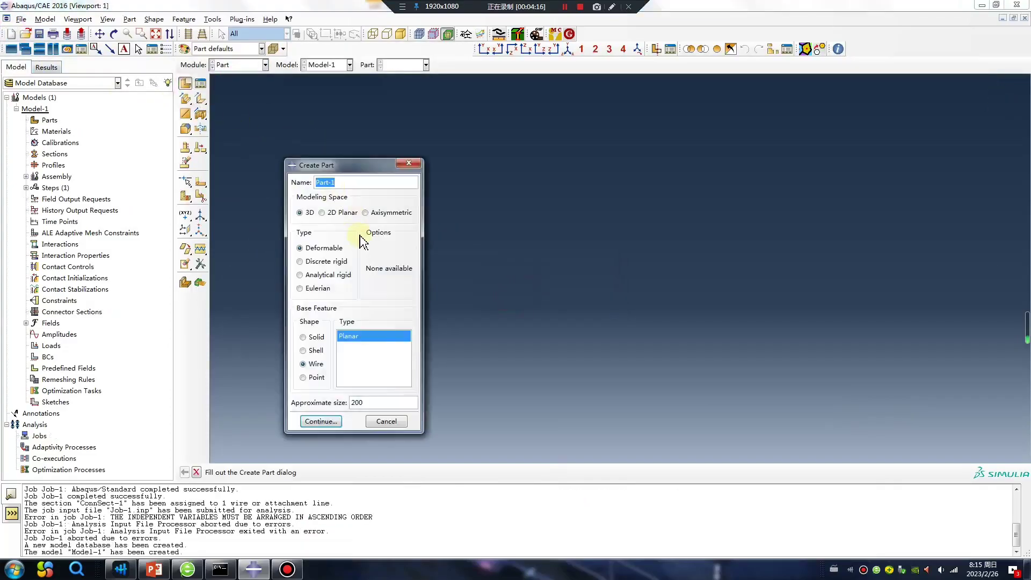
click(304, 350)
click(321, 421)
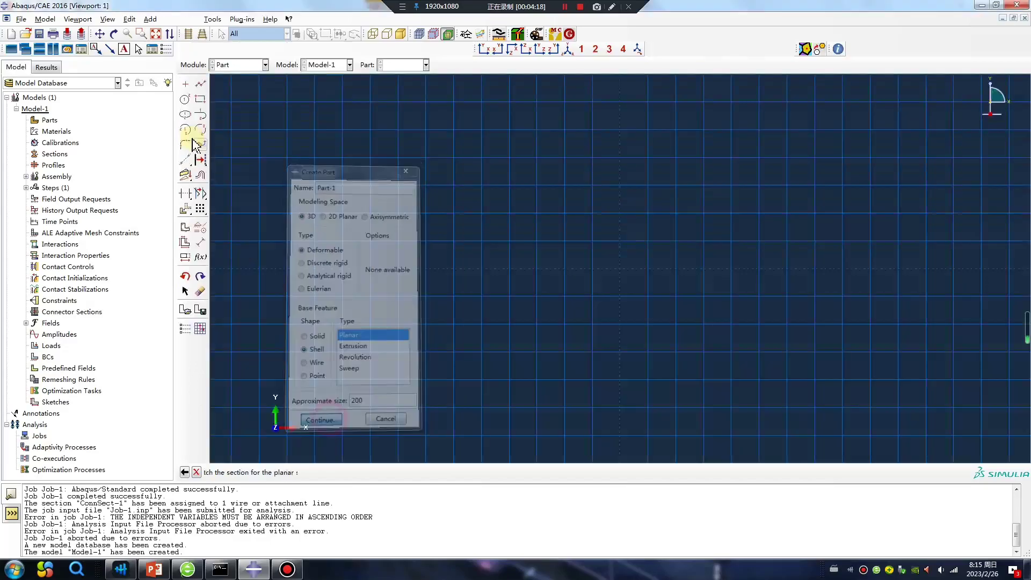
click(200, 100)
click(620, 268)
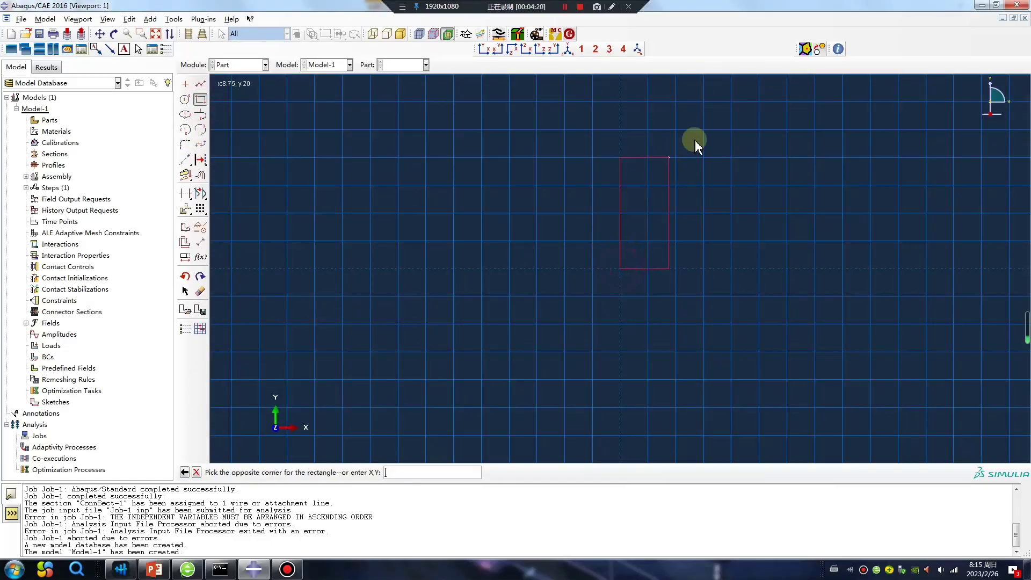
click(757, 130)
key(Escape)
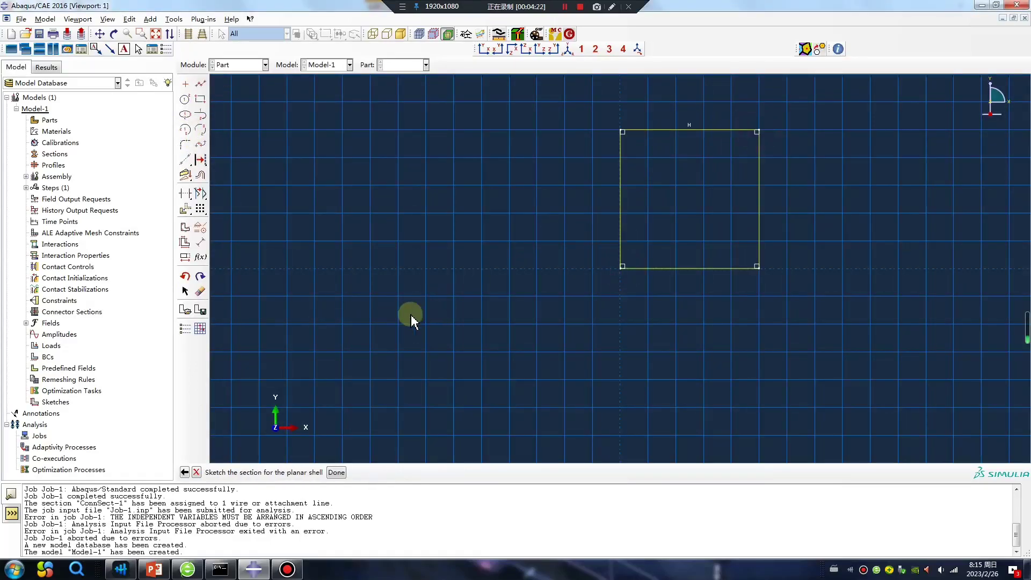
middle_click(411, 314)
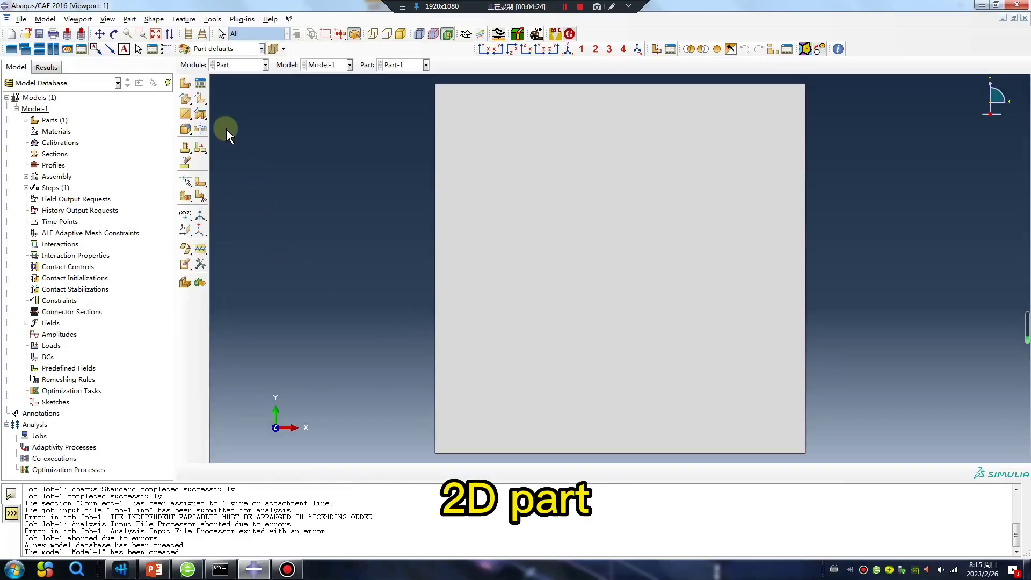
Partition the face with a horizontal sketch line across the middle, splitting it in two
click(200, 182)
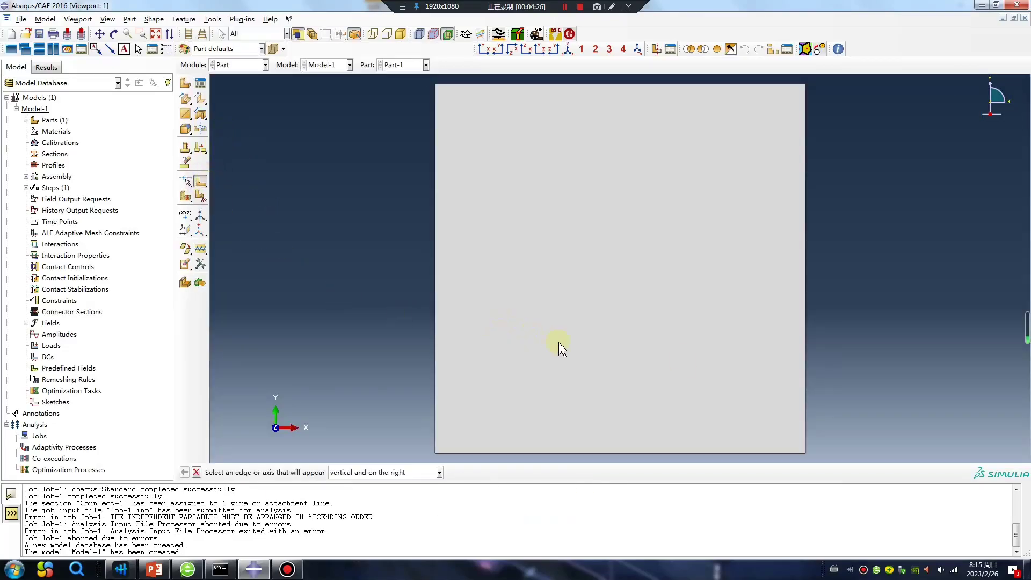
click(805, 290)
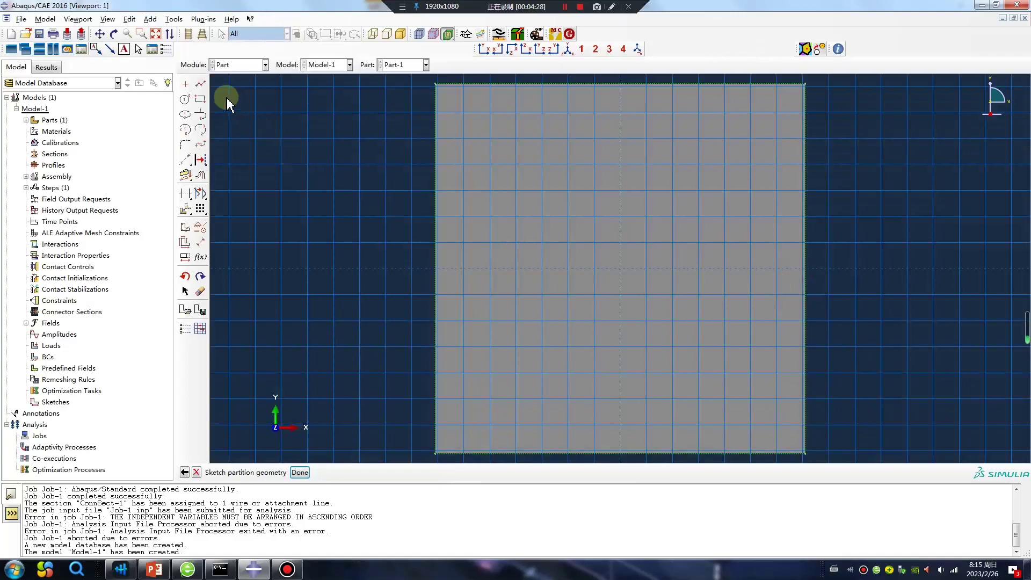
click(200, 84)
click(392, 268)
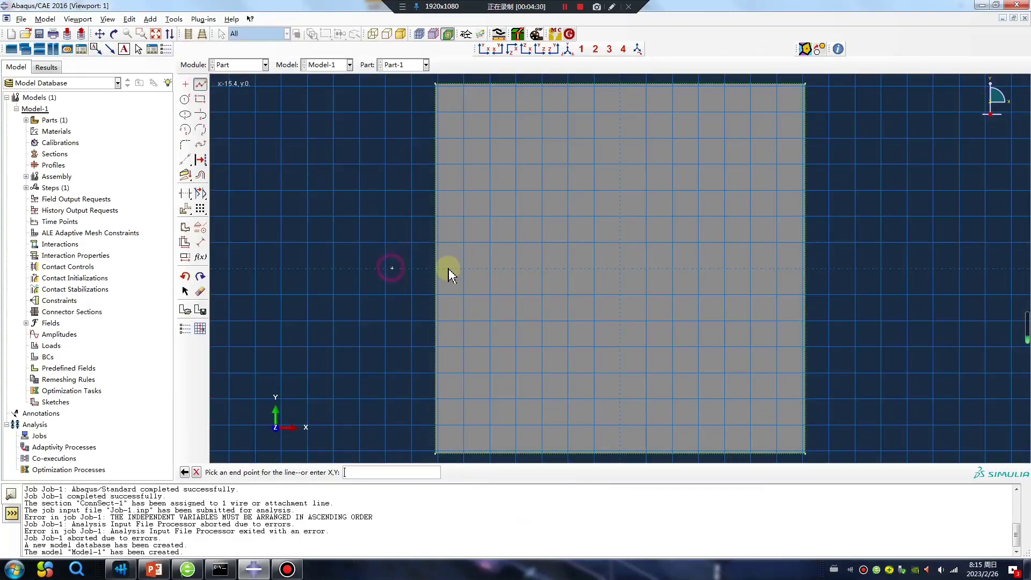
click(861, 268)
middle_click(358, 374)
middle_click(358, 372)
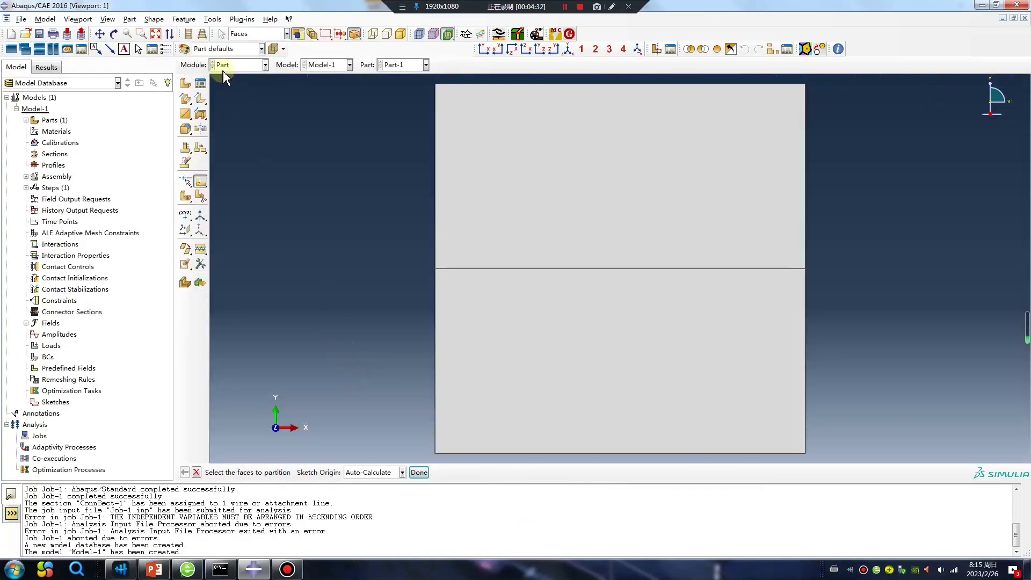
click(265, 65)
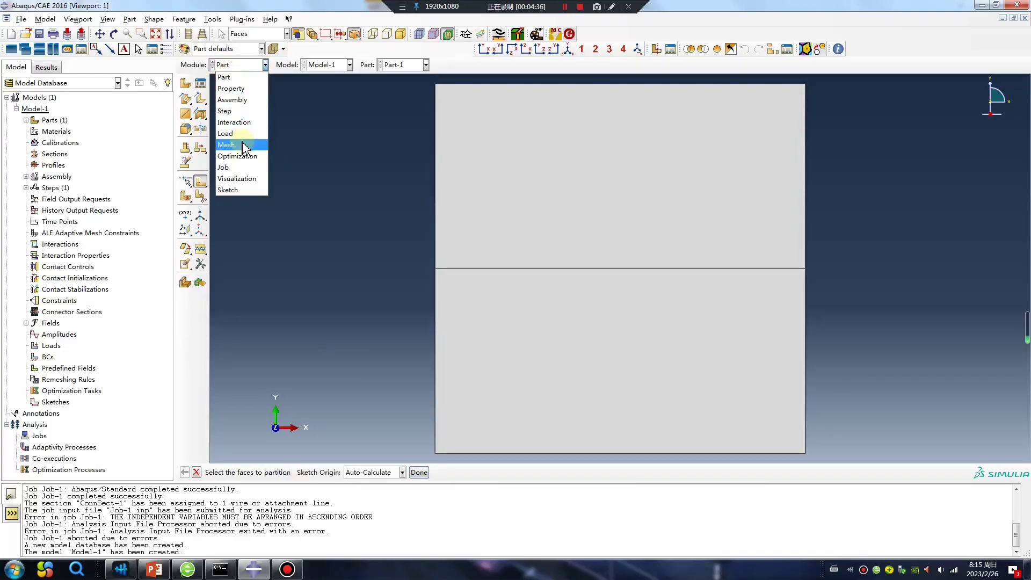
click(611, 6)
mouse_move(468, 256)
mouse_down()
mouse_move(446, 274)
mouse_move(475, 271)
mouse_up()
mouse_move(512, 160)
mouse_down()
mouse_move(497, 271)
mouse_move(505, 277)
mouse_up()
mouse_move(547, 247)
mouse_down()
mouse_move(607, 247)
mouse_move(621, 276)
mouse_move(695, 295)
mouse_up()
mouse_move(724, 214)
mouse_down()
mouse_move(759, 260)
mouse_move(803, 276)
mouse_up()
mouse_move(821, 250)
mouse_down()
mouse_move(817, 259)
mouse_move(822, 252)
mouse_up()
drag(861, 235, 855, 292)
key(Escape)
click(240, 65)
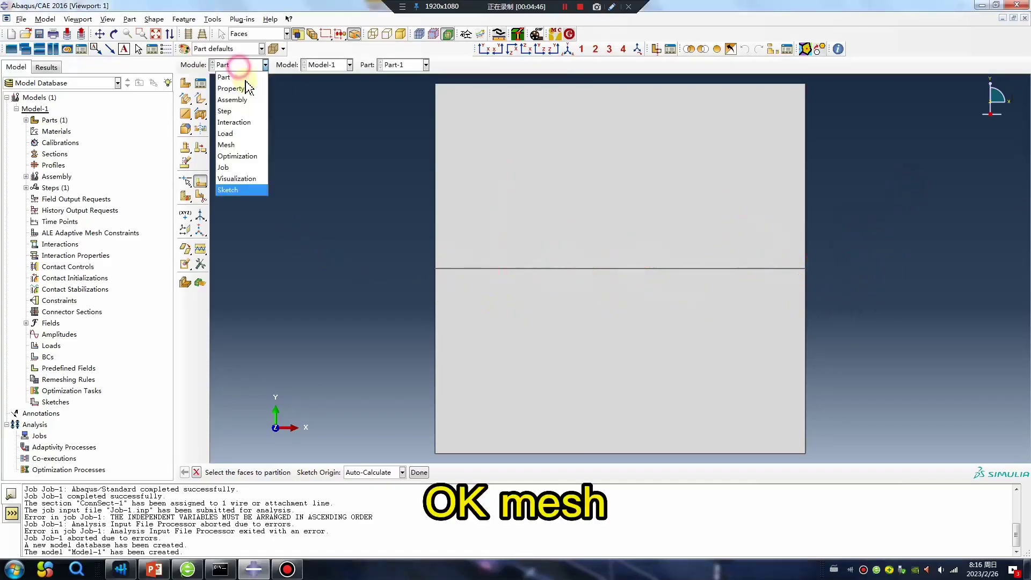
click(226, 144)
In Edit Mesh, choose Insert cohesive seams and pick the plate face
click(185, 129)
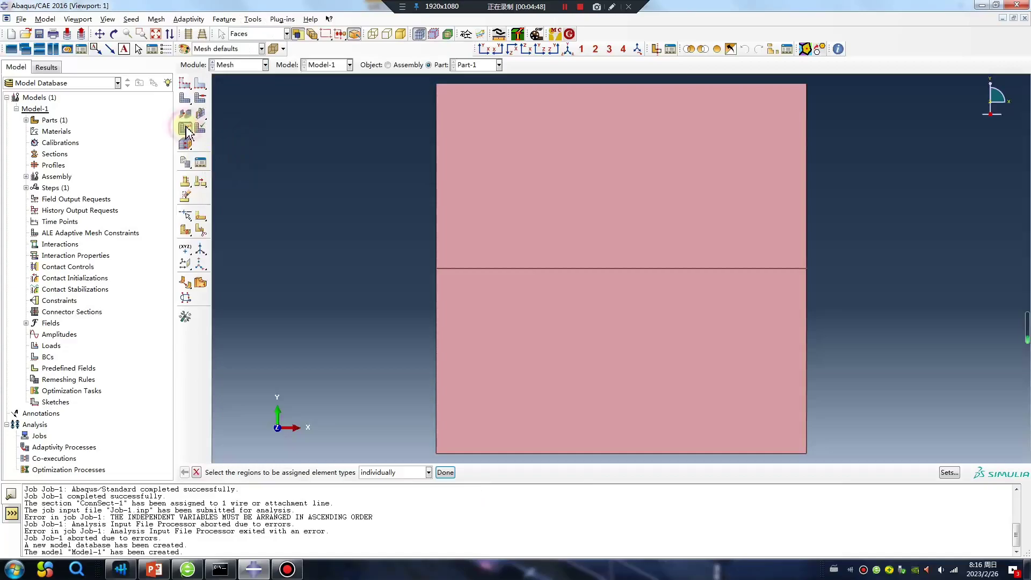
click(194, 285)
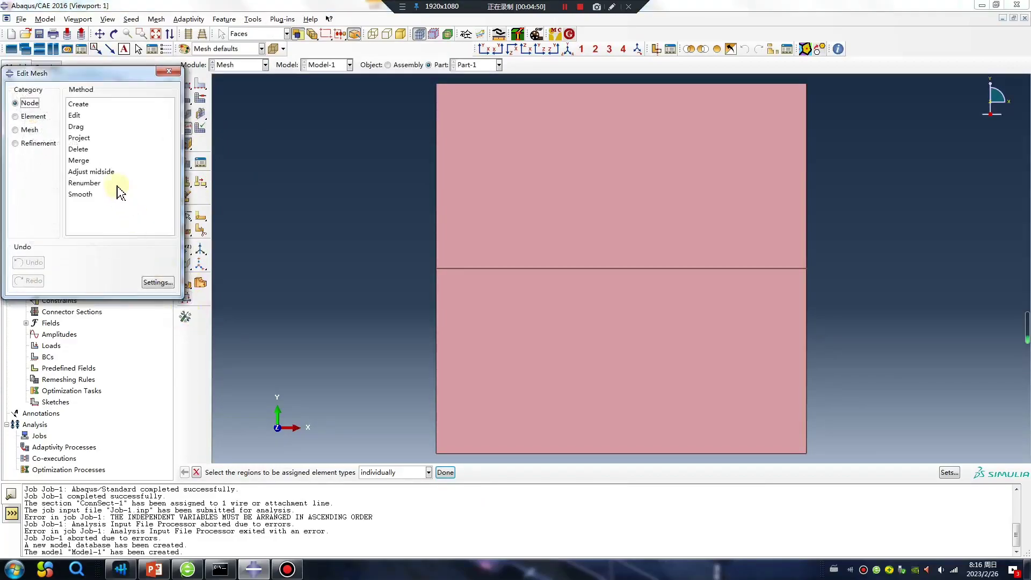
click(19, 143)
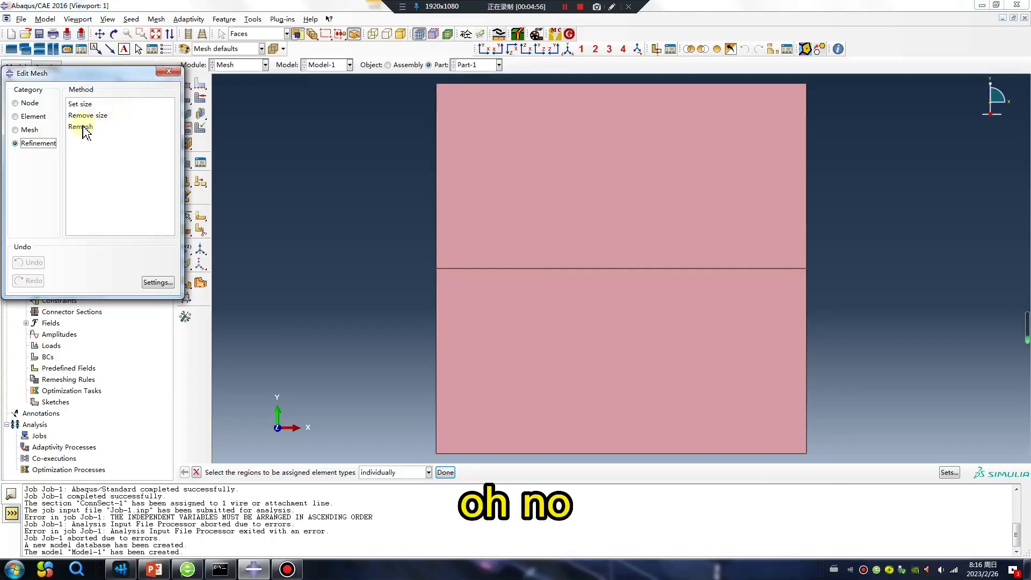
click(20, 130)
click(32, 144)
click(29, 130)
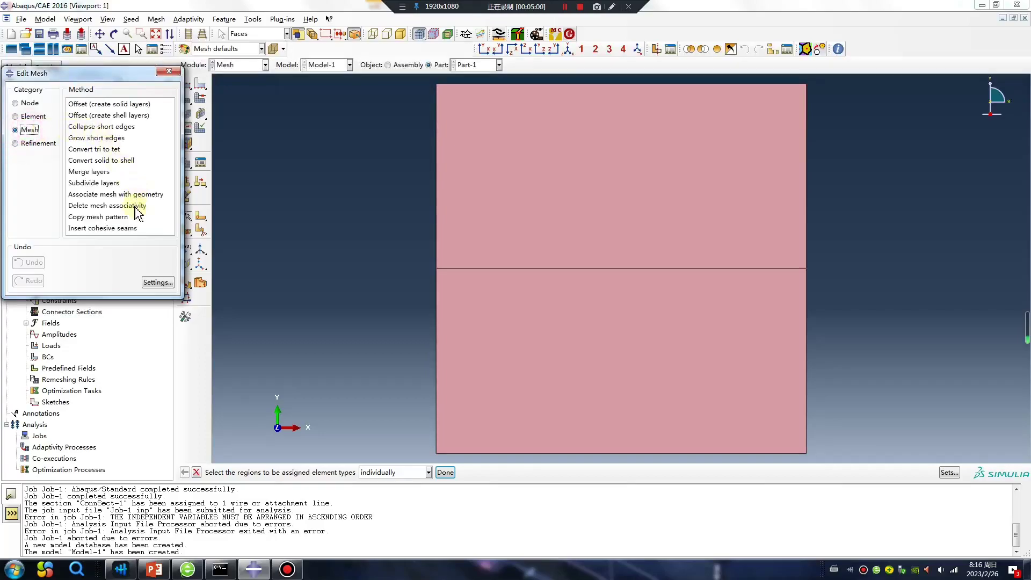
click(84, 229)
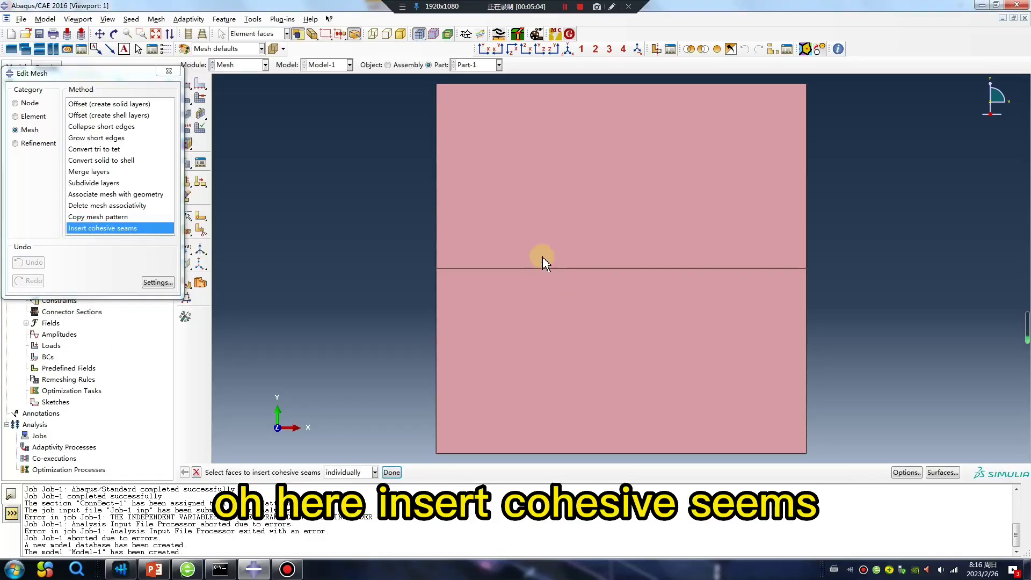
click(549, 235)
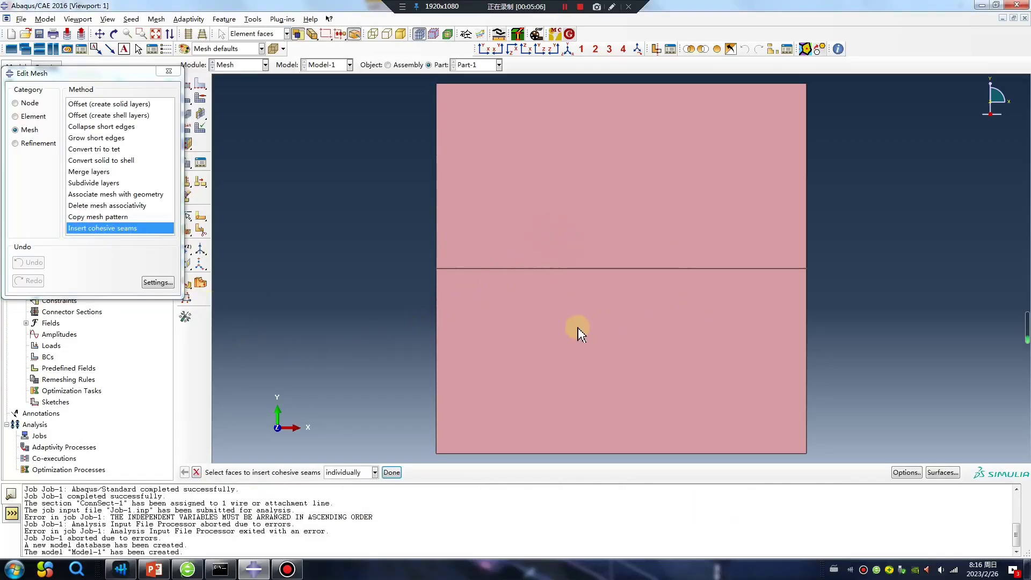
click(397, 474)
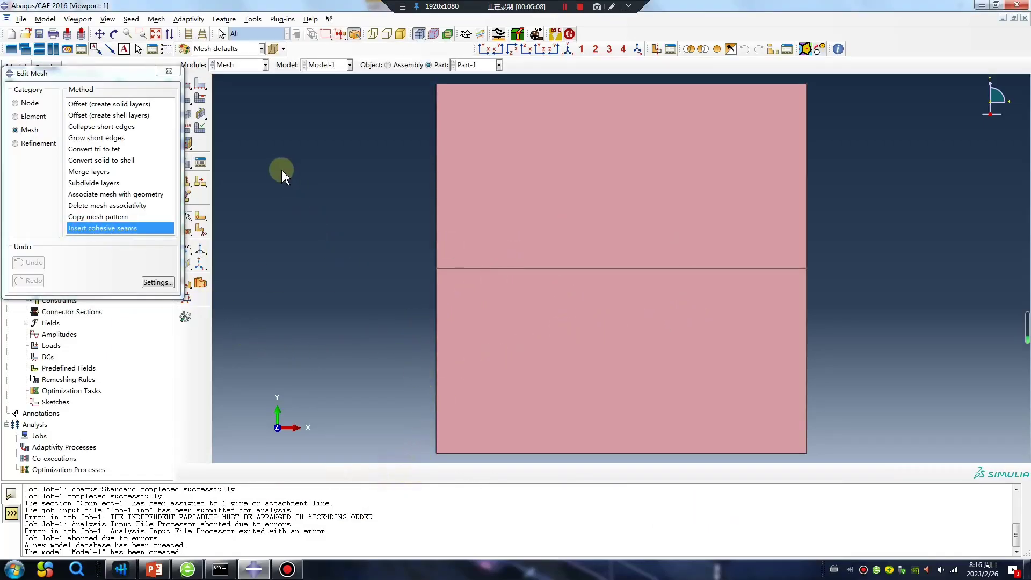
Mesh Part-1 into 100 elements, then select the lower-half mesh faces for a cohesive seam
drag(155, 74, 88, 112)
click(185, 98)
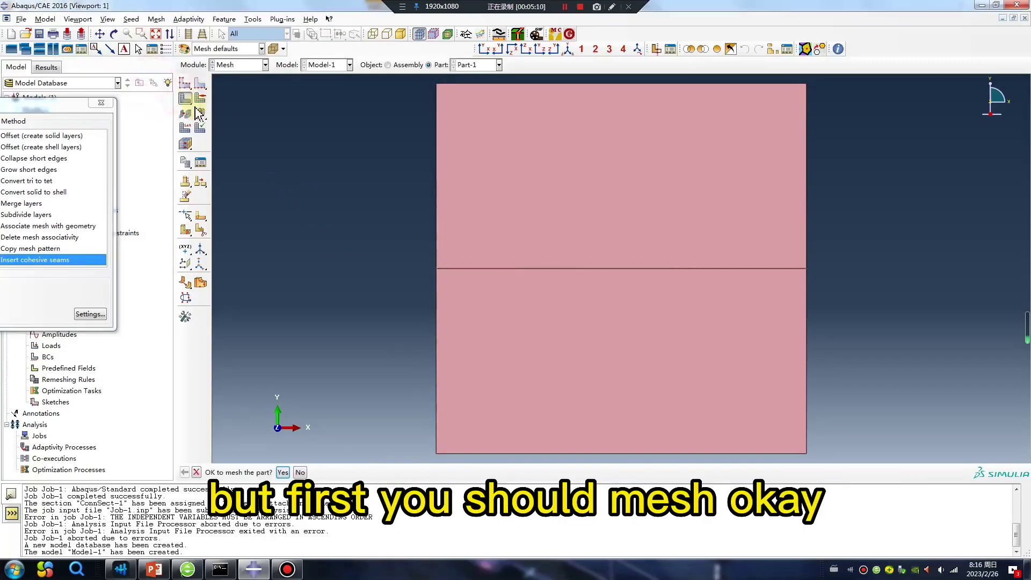
click(282, 472)
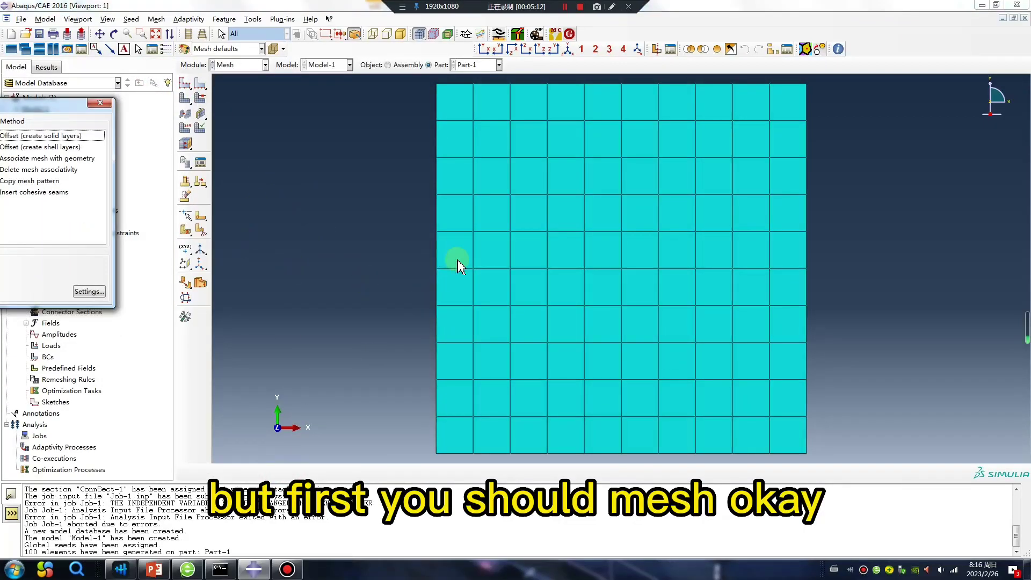
click(62, 192)
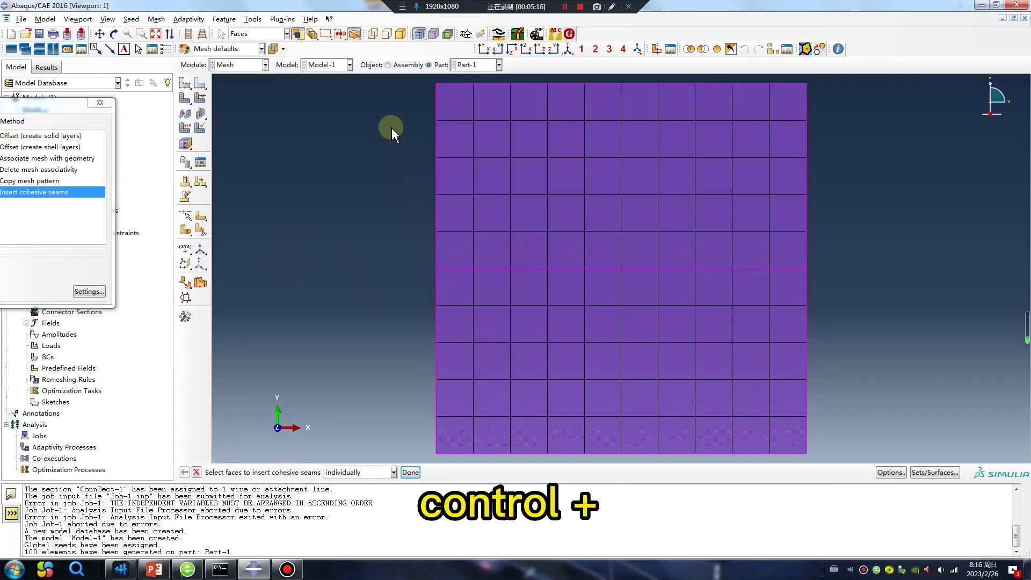
drag(389, 125, 859, 214)
drag(405, 349, 881, 461)
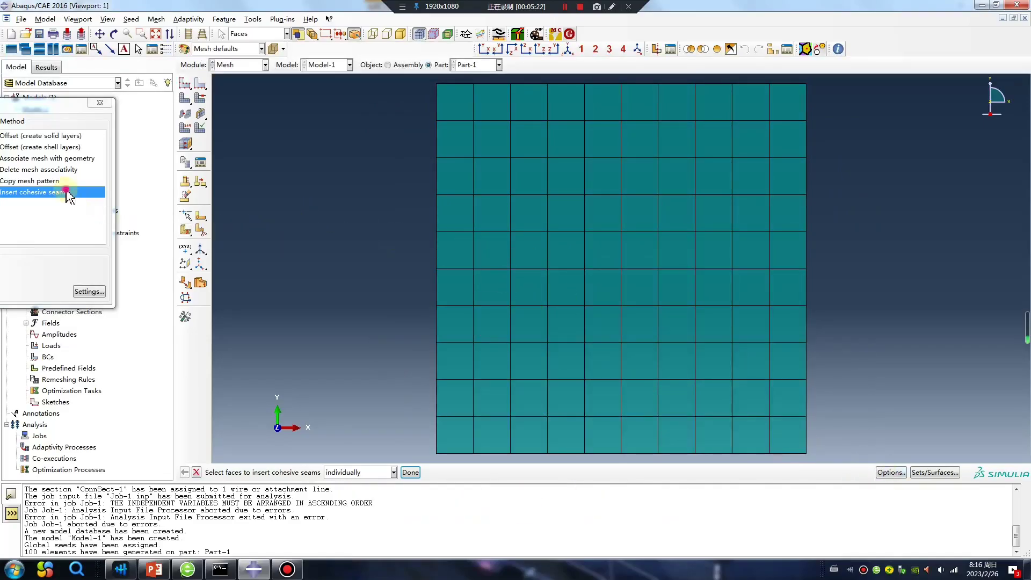
click(597, 297)
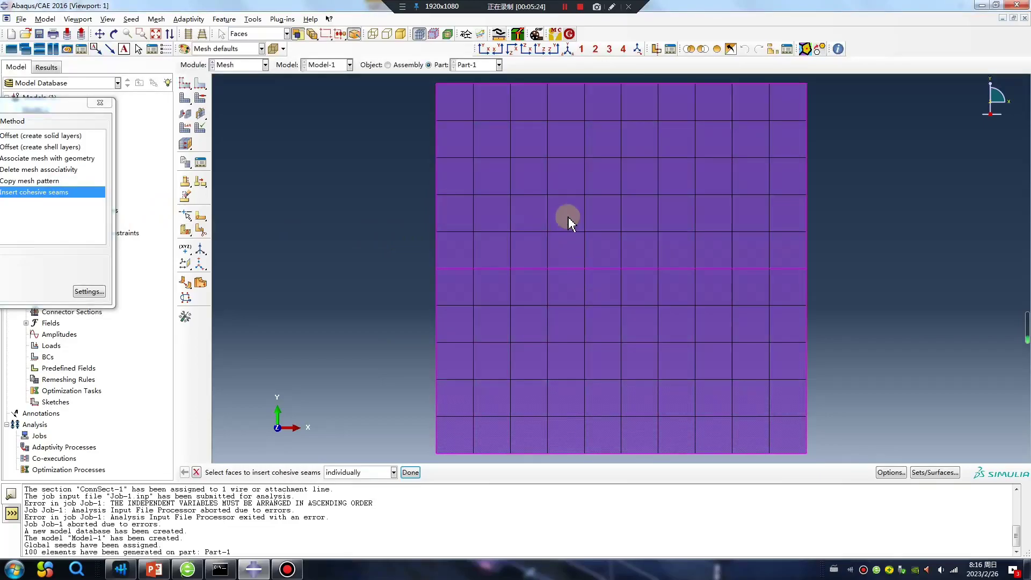
click(589, 330)
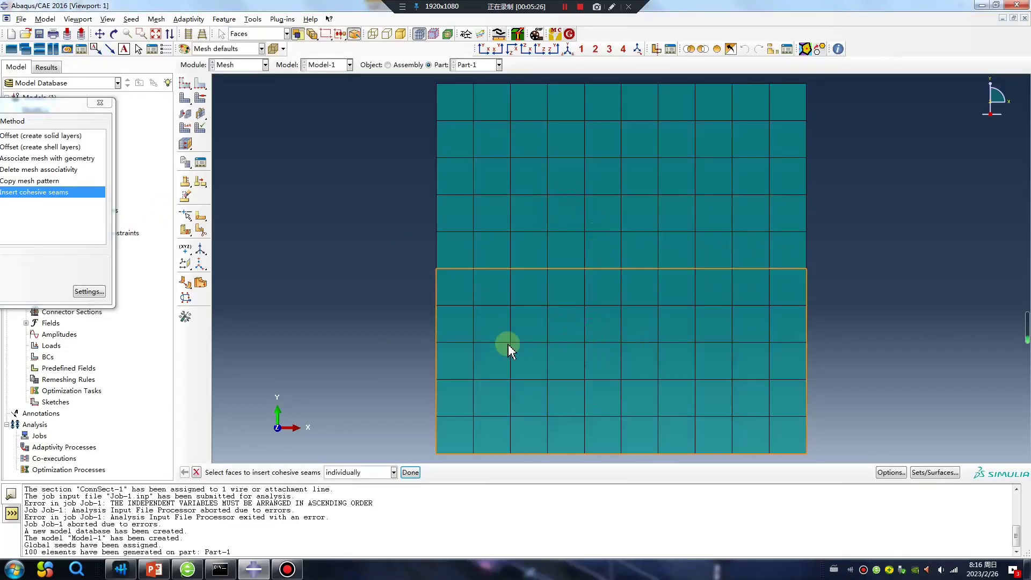
scroll(568, 352, down, 1)
drag(61, 106, 366, 268)
click(26, 121)
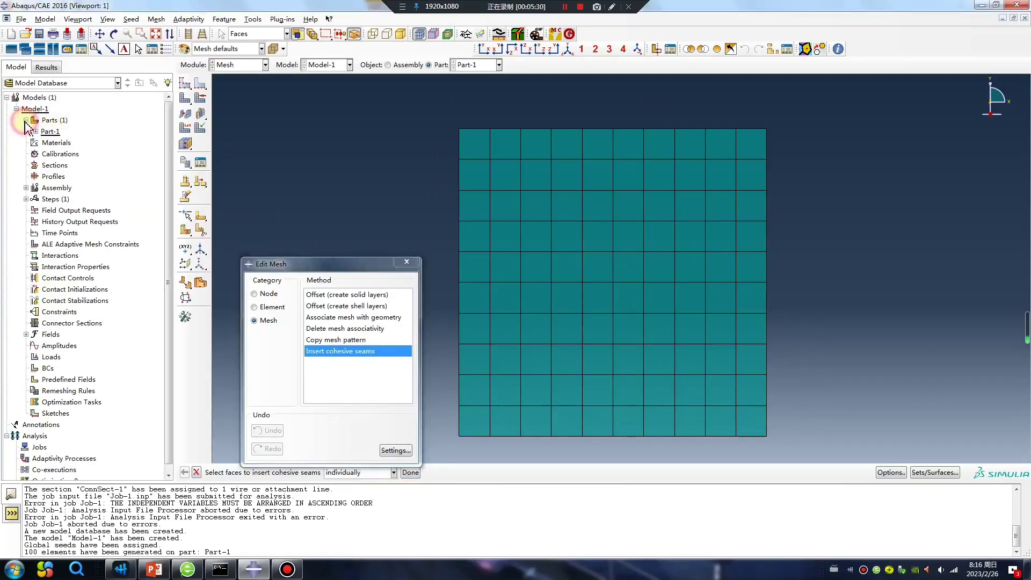
Edit Part-1 to make it a 2D planar part
right_click(49, 131)
click(81, 166)
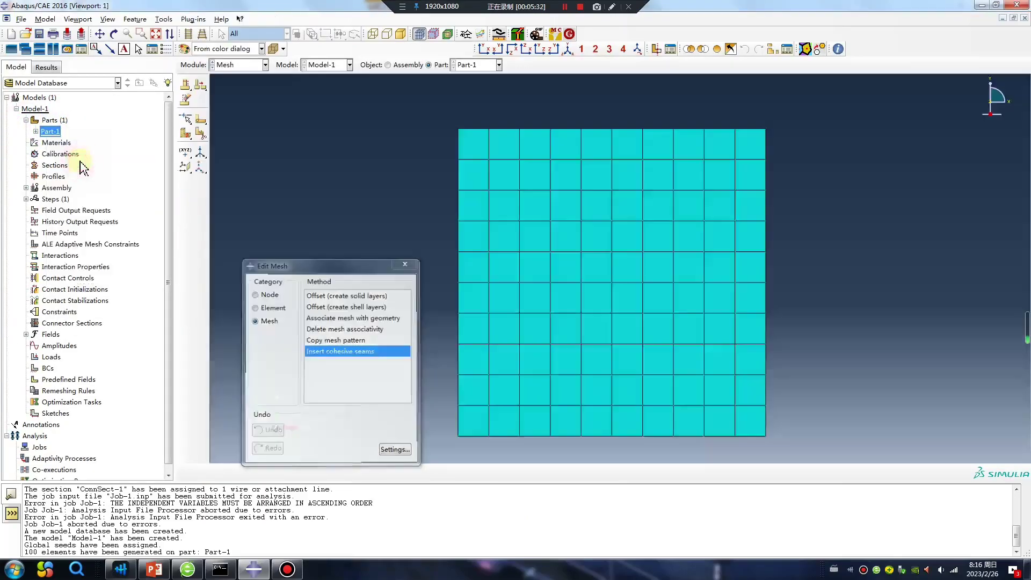
click(52, 202)
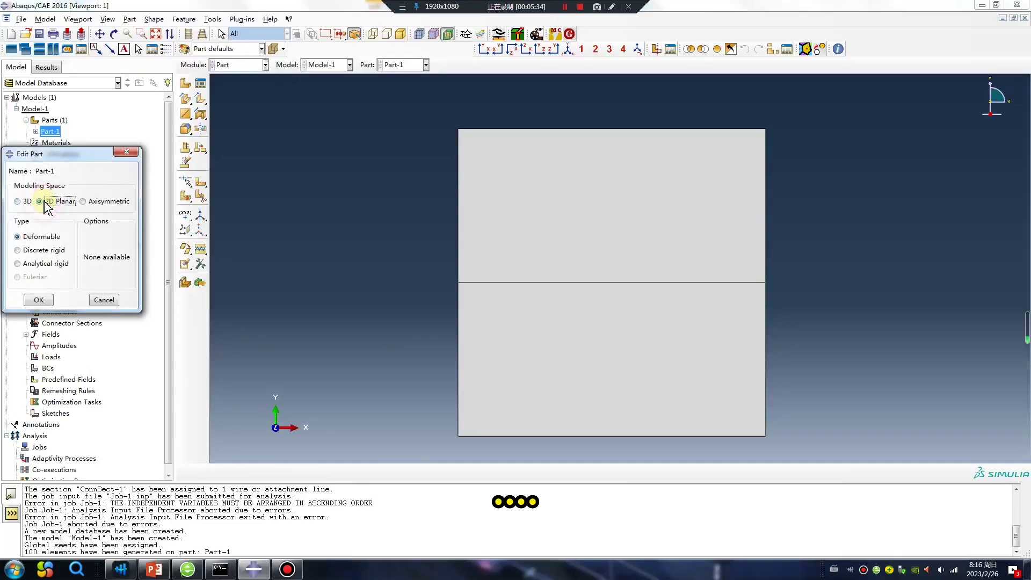
click(39, 300)
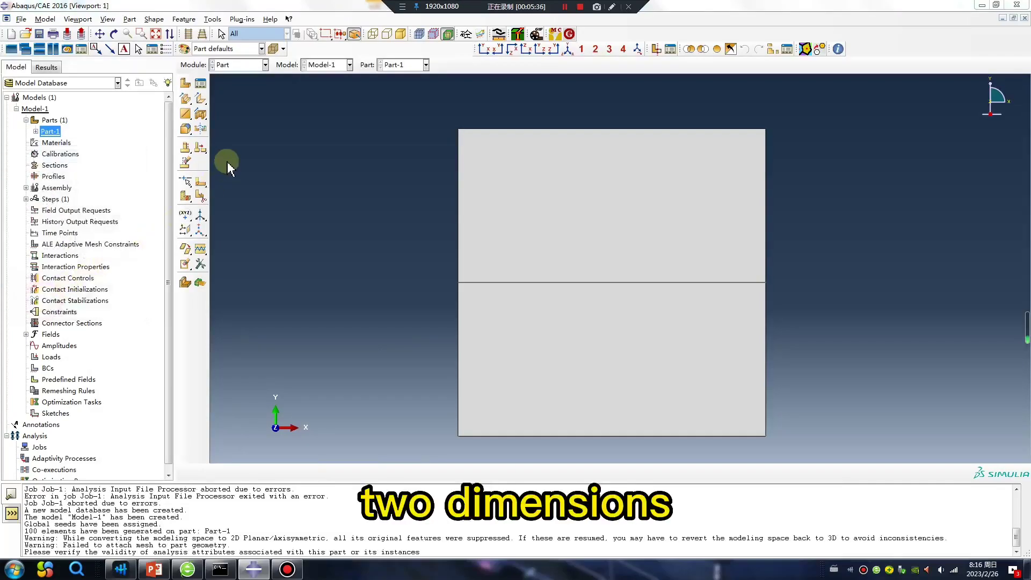
Remesh Part-1 and insert 10 cohesive elements along its middle edge
click(236, 64)
click(231, 144)
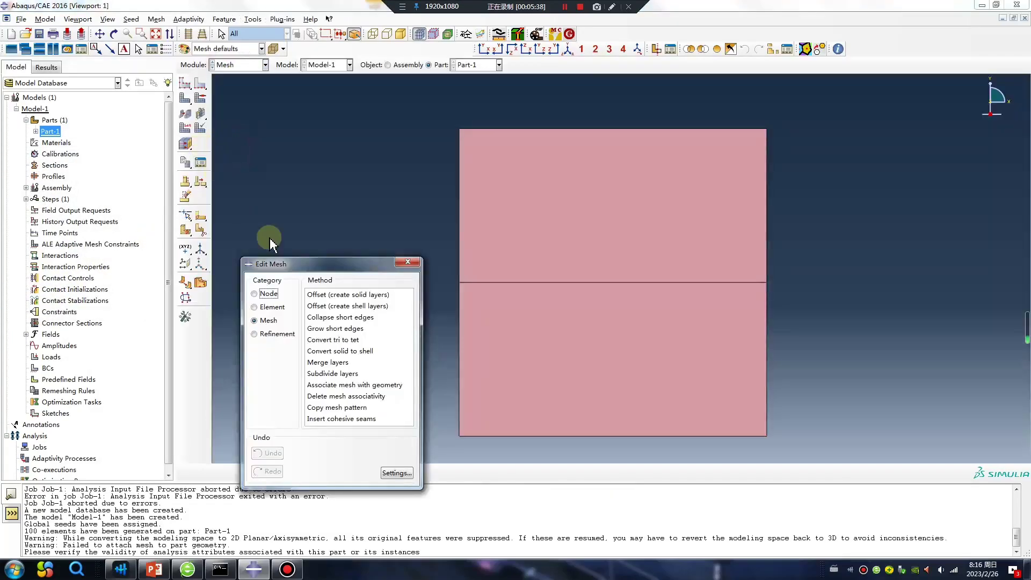
click(184, 98)
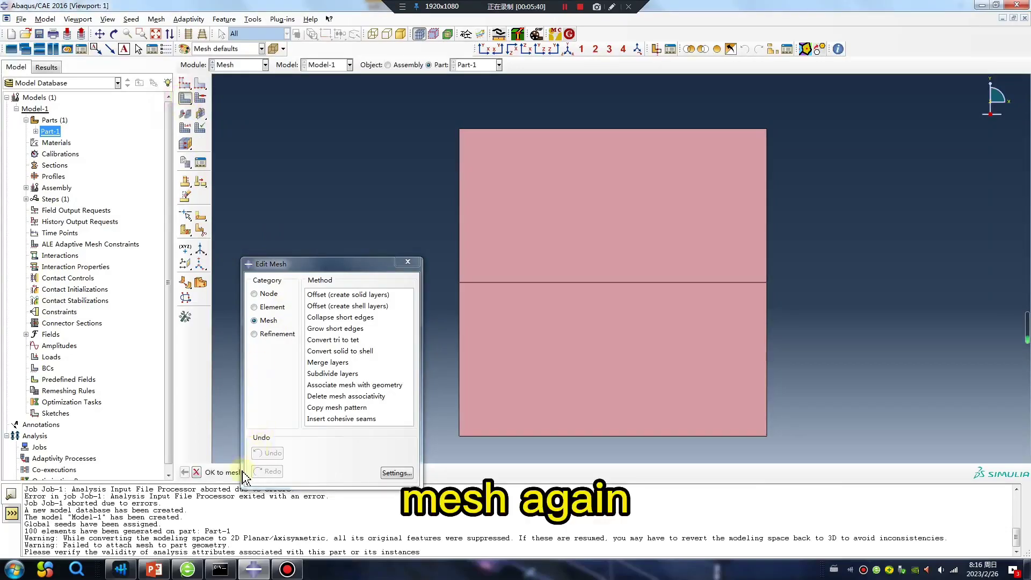
drag(322, 264, 151, 145)
click(283, 473)
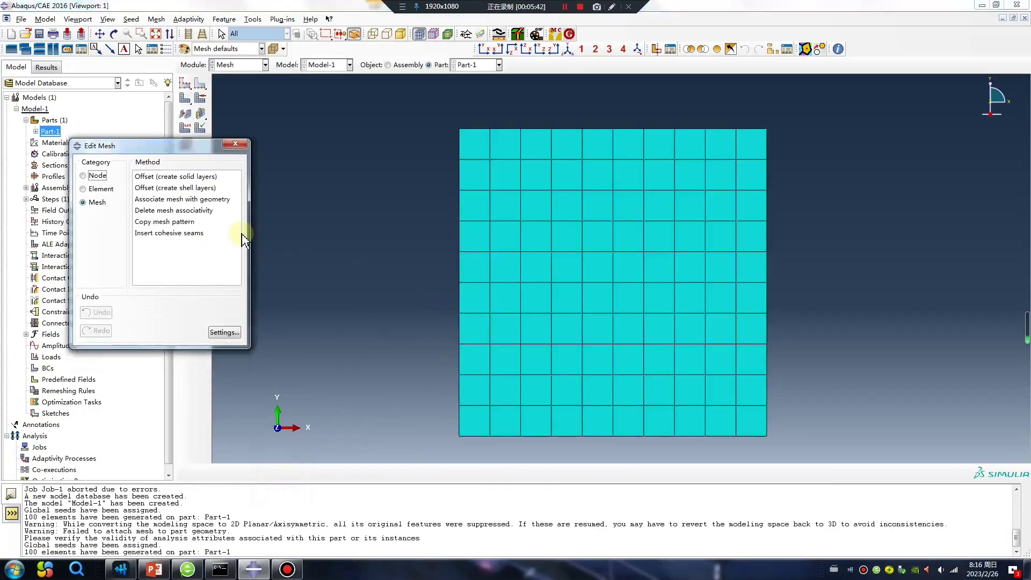
click(163, 233)
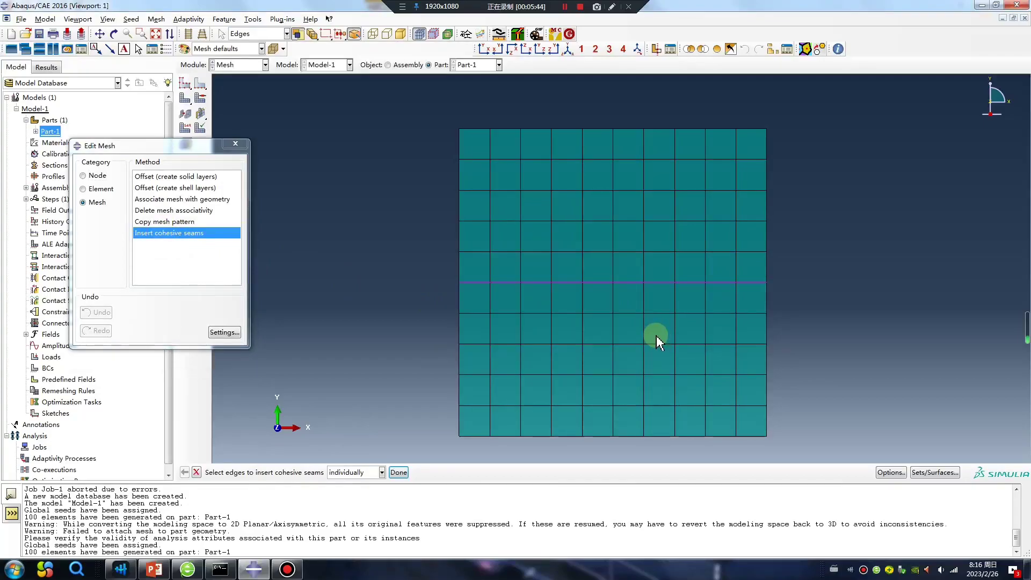
click(399, 471)
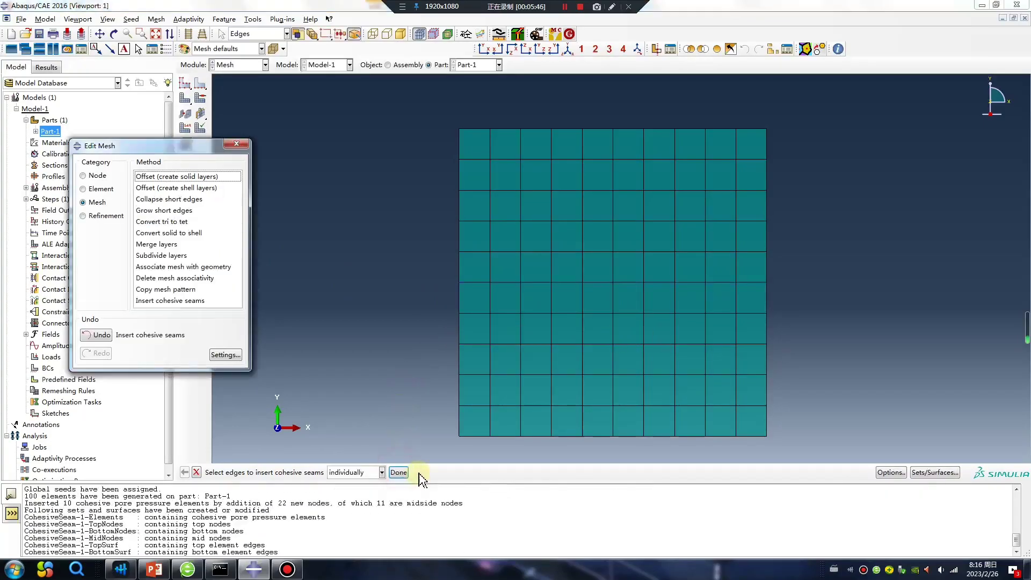
click(235, 144)
click(236, 65)
click(225, 87)
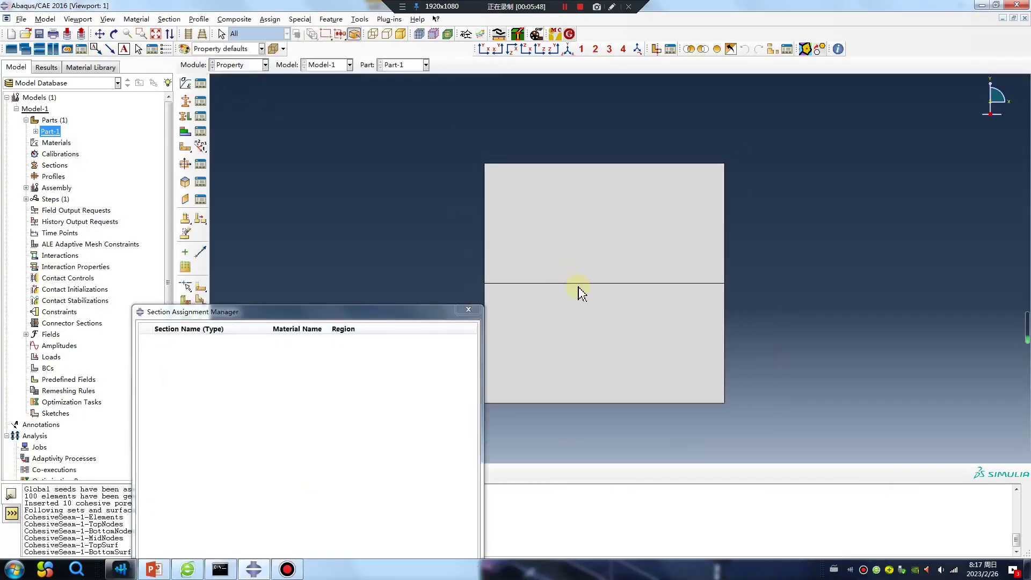
Create elastic Material-1 with Young's modulus 2e5 and Poisson's ratio 0.3
click(468, 309)
click(185, 84)
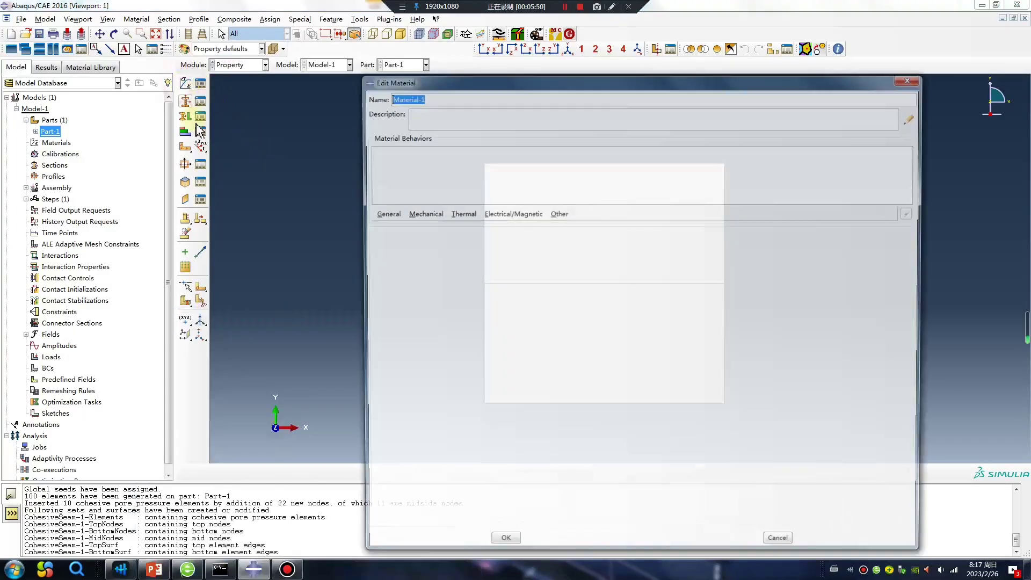
click(421, 213)
mouse_move(515, 233)
click(575, 232)
click(417, 371)
text(2e5)
click(454, 368)
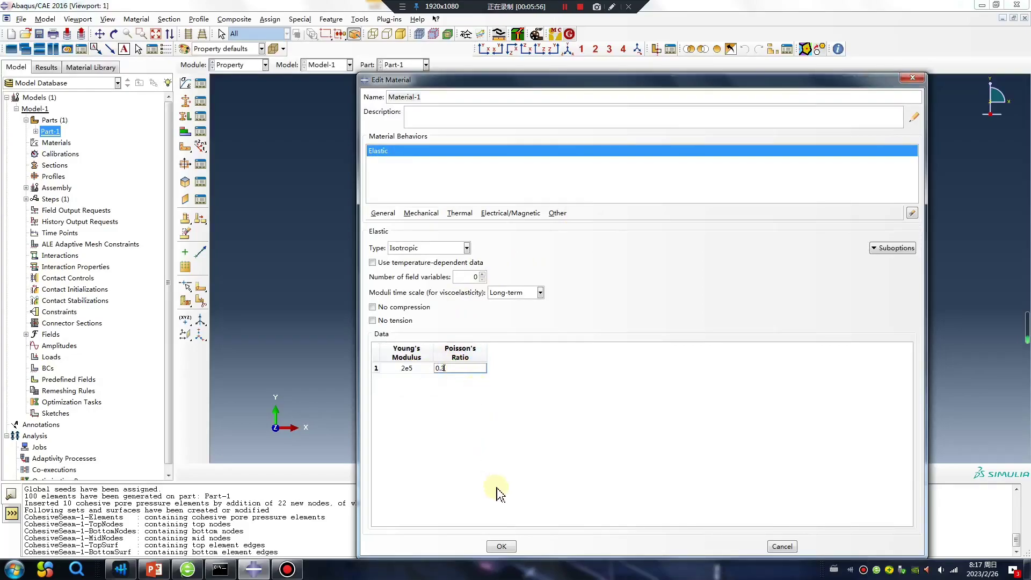
text(0.3)
click(500, 546)
Create solid homogeneous Section-1
click(185, 101)
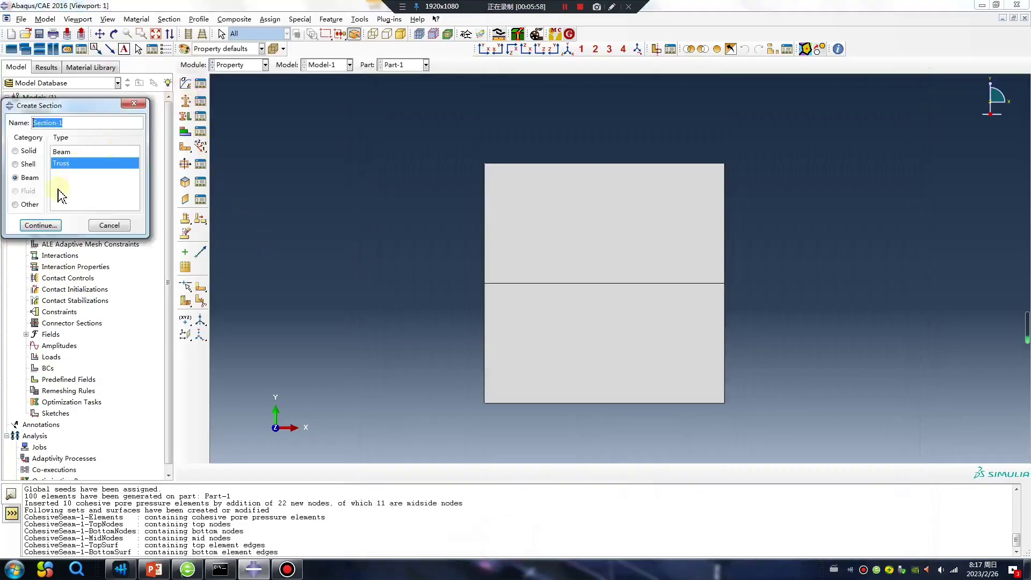
click(31, 151)
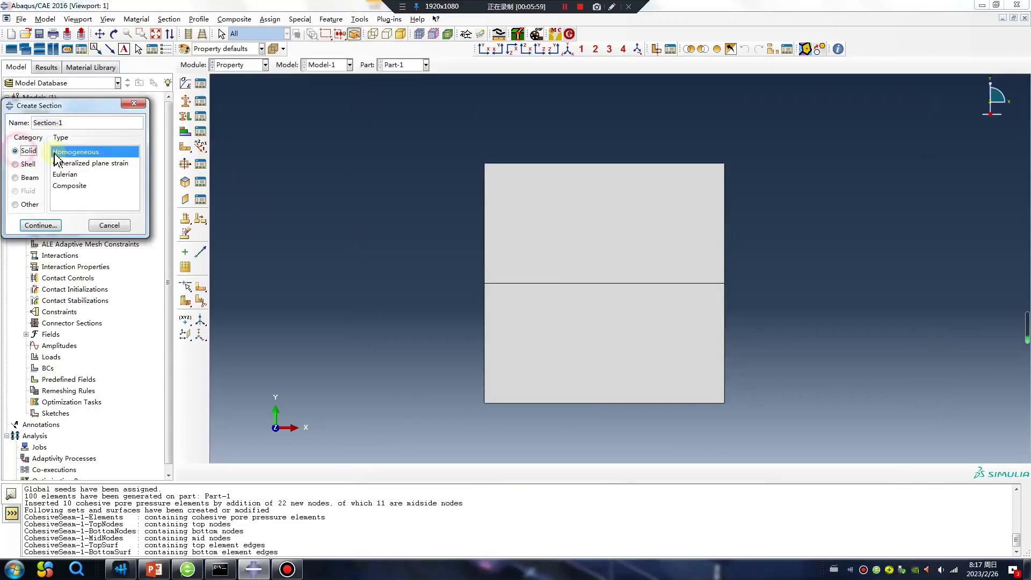
click(47, 225)
click(42, 206)
Assign Section-1 to both the upper and lower halves of the plate
click(186, 117)
click(561, 230)
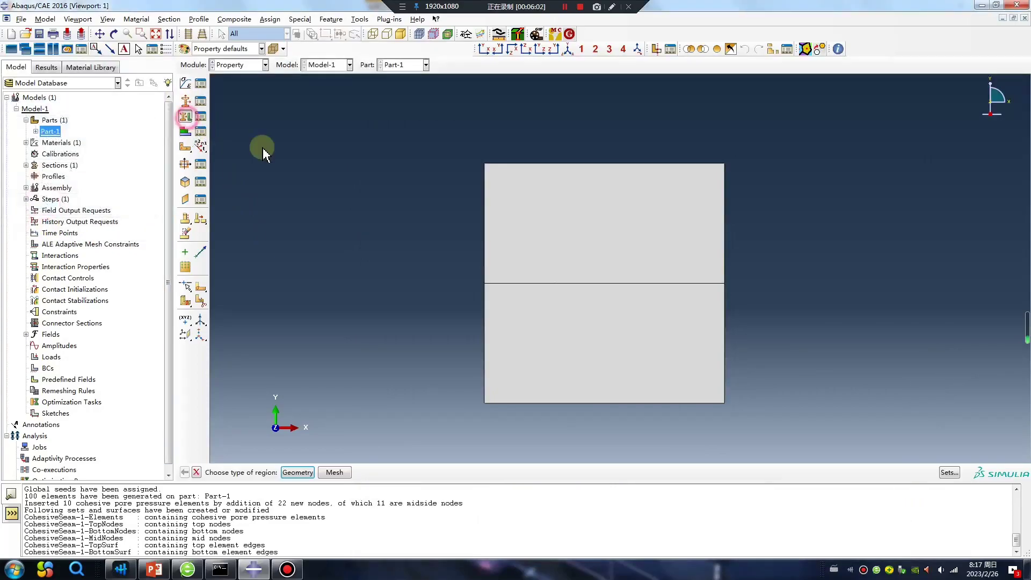
click(297, 472)
click(543, 236)
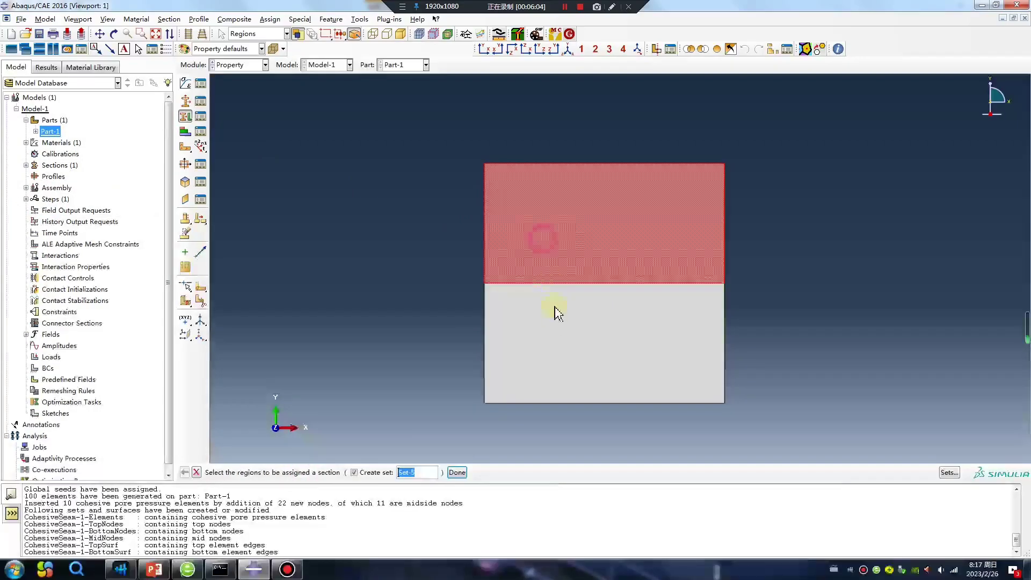
shift+click(534, 322)
middle_click(379, 331)
click(47, 301)
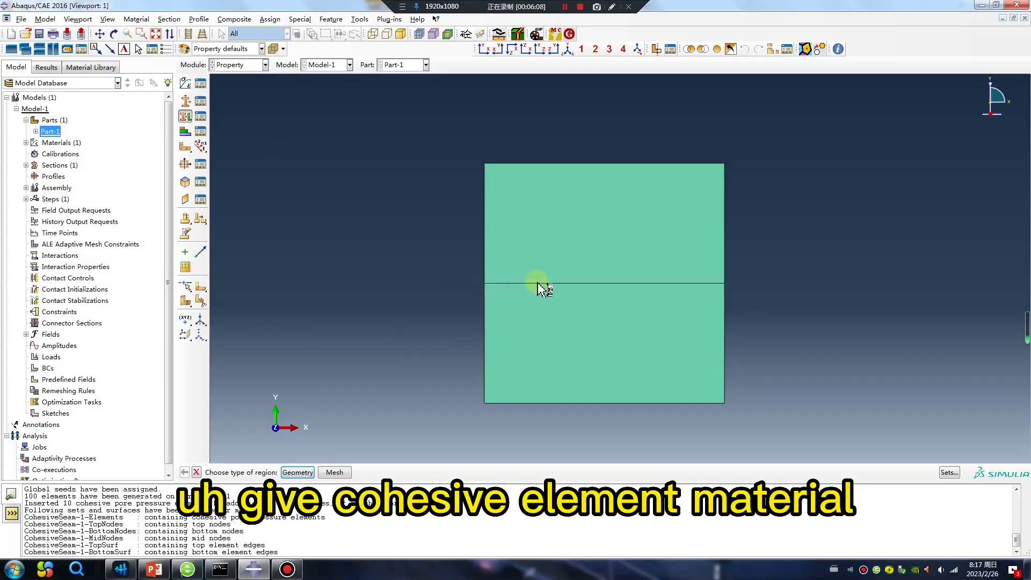
Create Material-2 with Maxs Damage stresses of 10, 10 and 10
click(185, 84)
click(383, 213)
click(421, 213)
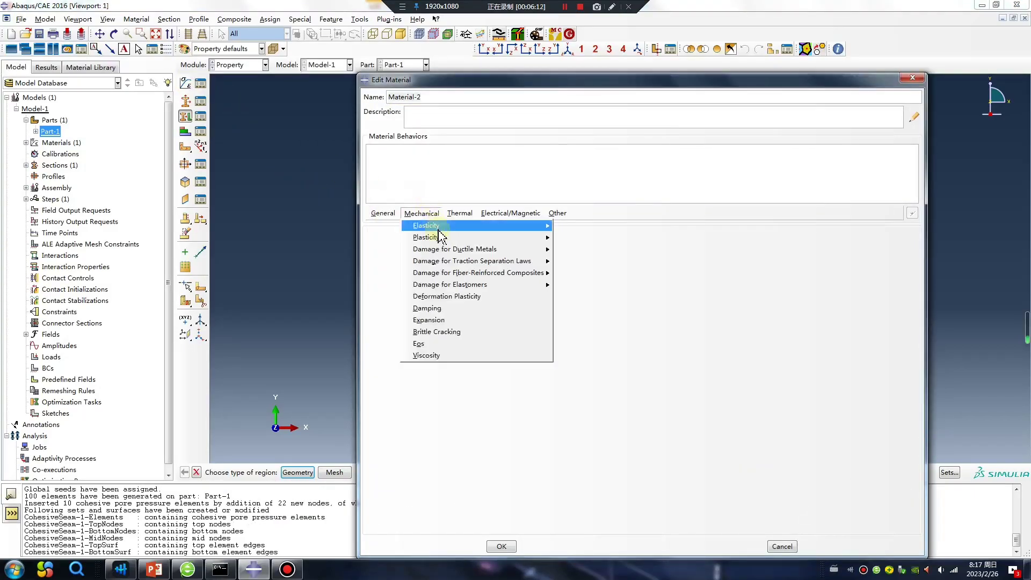
mouse_move(538, 265)
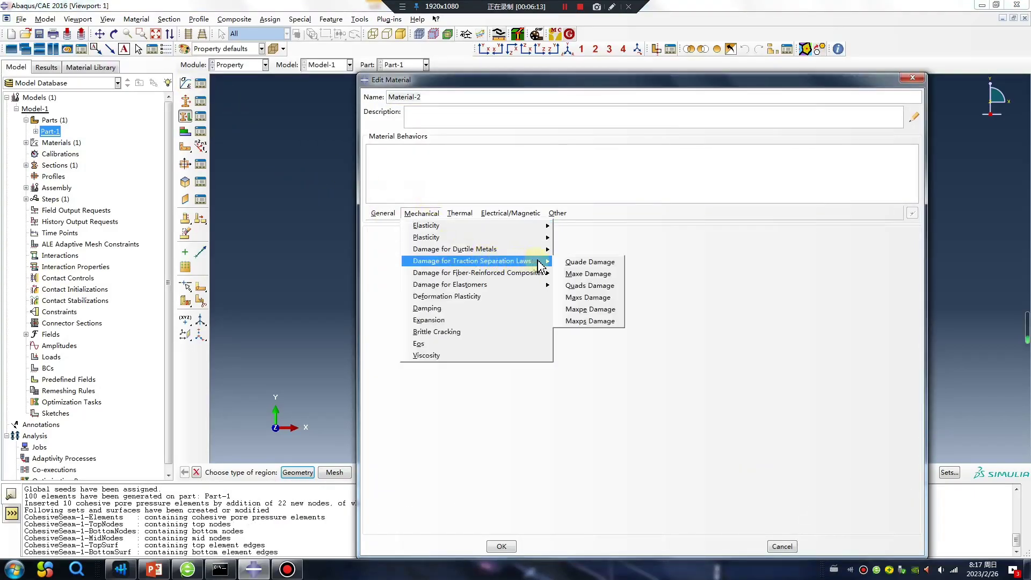
click(599, 300)
text(10)
click(475, 356)
text(10)
click(514, 357)
text(10)
Add energy-based damage evolution with Power Law mixing, fracture energies 10, and Power enabled
click(880, 248)
click(893, 268)
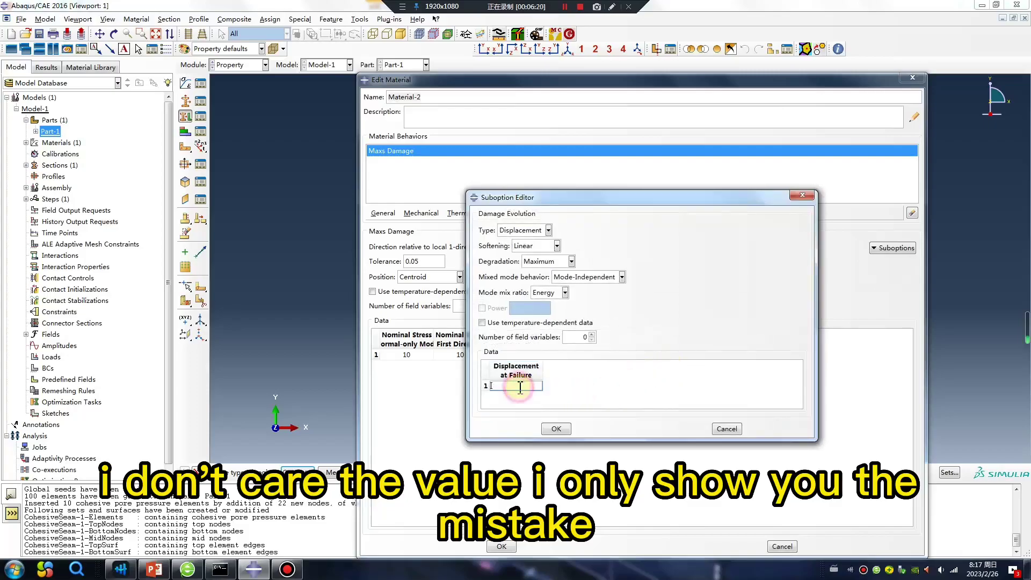
click(526, 235)
click(517, 253)
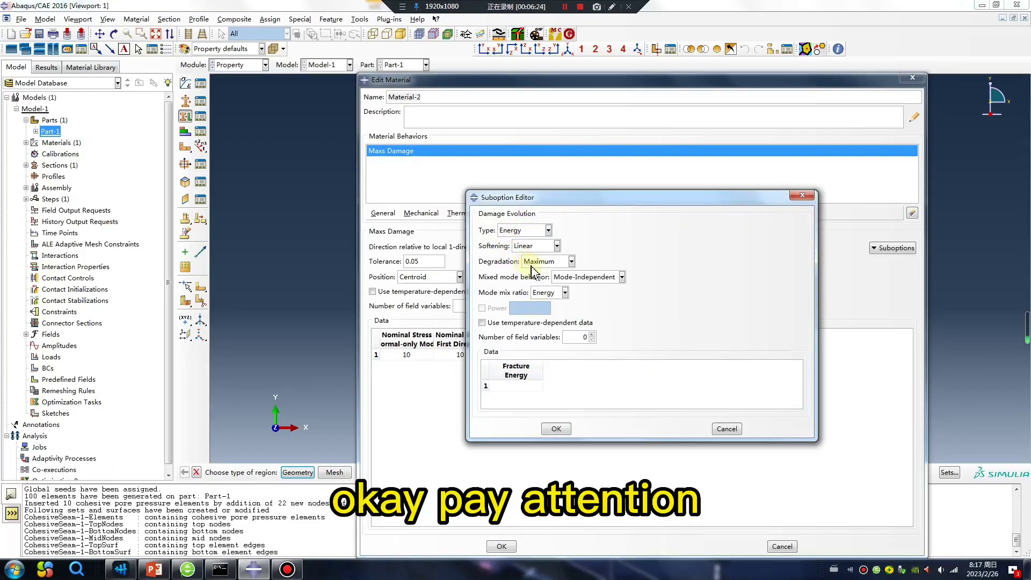
click(585, 277)
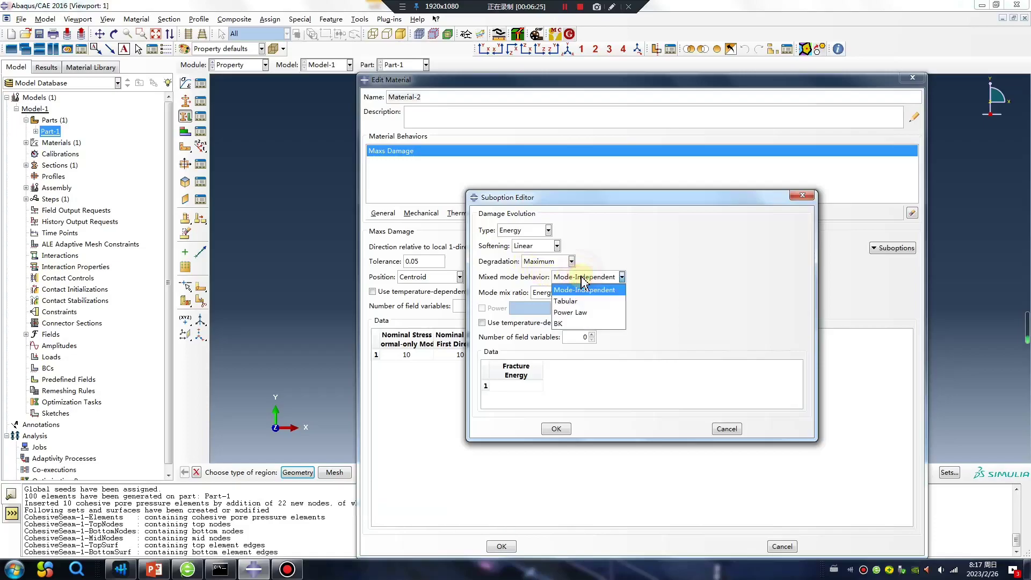
click(588, 313)
click(536, 395)
text(10)
key(Tab)
text(10)
key(Tab)
text(10)
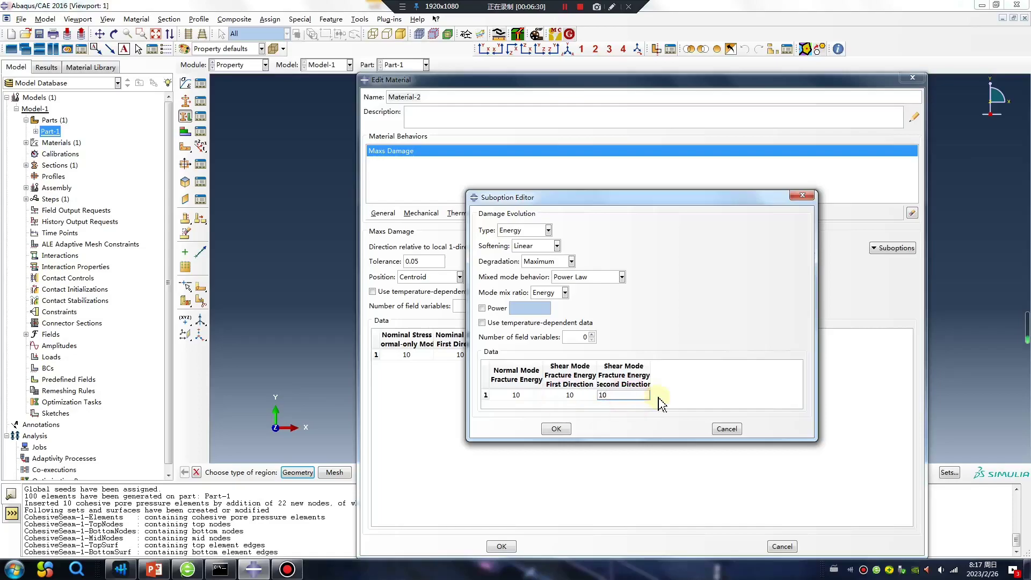
click(481, 308)
click(611, 6)
mouse_move(543, 157)
mouse_down()
mouse_move(508, 248)
mouse_move(551, 243)
mouse_up()
drag(621, 152, 594, 277)
drag(608, 246, 692, 249)
mouse_move(788, 157)
mouse_down()
mouse_move(755, 279)
mouse_move(799, 277)
mouse_up()
drag(864, 176, 856, 284)
drag(853, 209, 923, 209)
drag(915, 370, 456, 274)
mouse_move(412, 231)
mouse_down()
mouse_move(920, 258)
mouse_move(826, 304)
mouse_up()
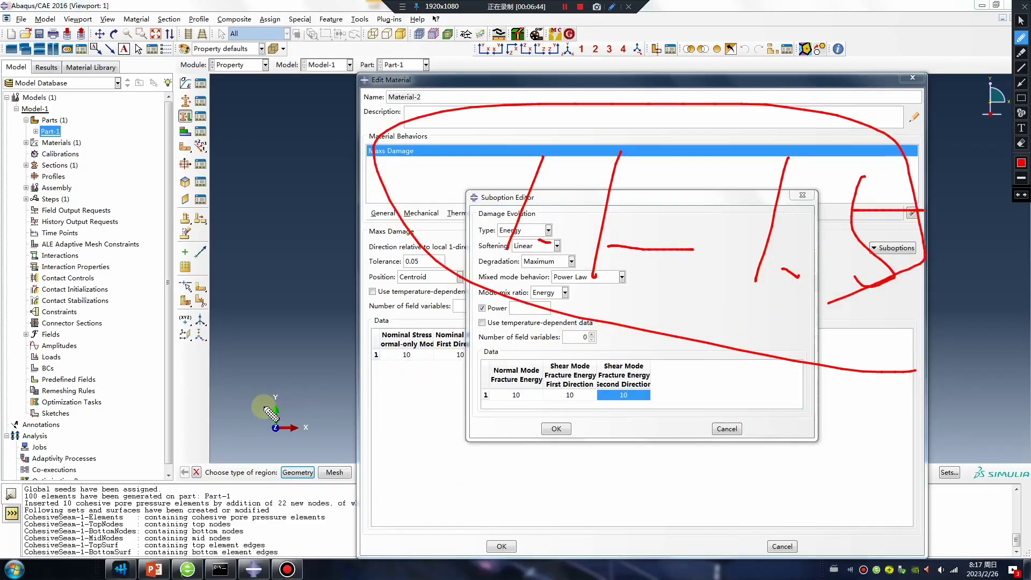
mouse_move(239, 447)
mouse_down()
mouse_move(238, 395)
mouse_move(267, 176)
mouse_move(307, 97)
mouse_move(357, 88)
mouse_move(404, 109)
mouse_move(471, 169)
mouse_move(518, 240)
mouse_move(653, 368)
mouse_move(852, 455)
mouse_up()
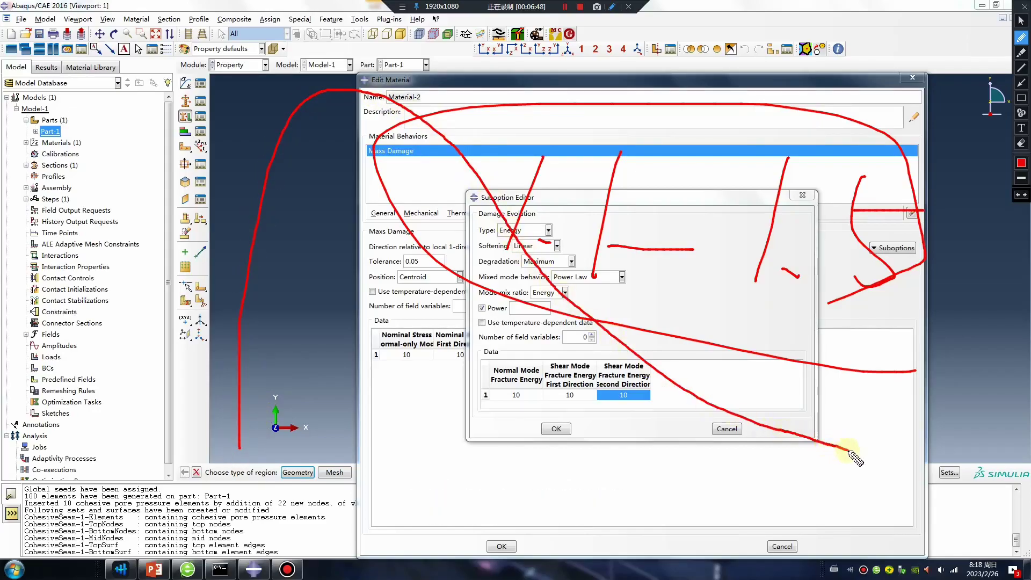
mouse_move(743, 282)
mouse_down()
mouse_move(821, 327)
mouse_move(927, 239)
mouse_move(827, 135)
mouse_move(738, 176)
mouse_move(738, 284)
mouse_up()
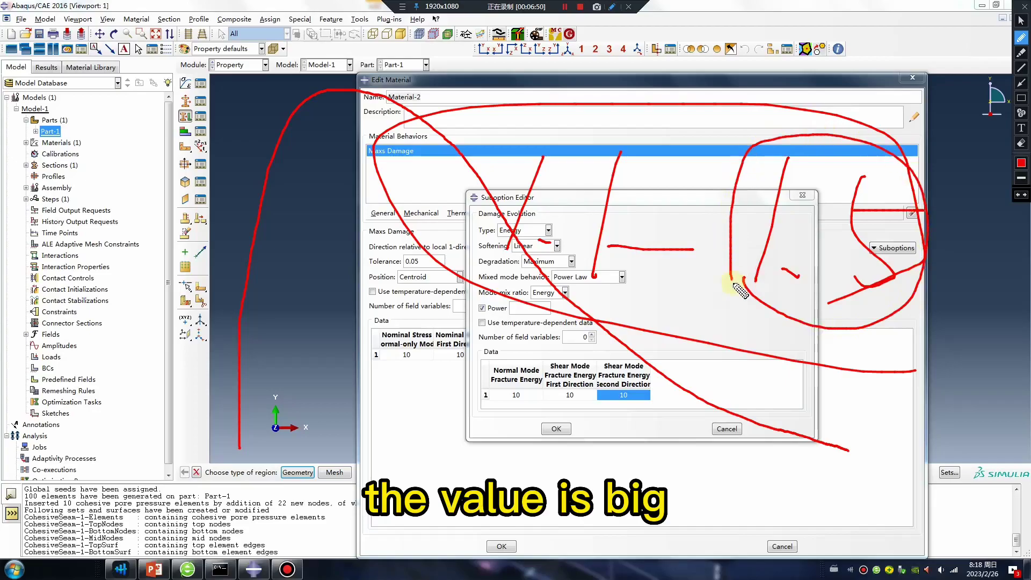
mouse_move(240, 434)
mouse_down()
mouse_move(255, 152)
mouse_move(312, 116)
mouse_move(373, 114)
mouse_move(454, 228)
mouse_move(524, 394)
mouse_move(735, 520)
mouse_move(770, 523)
mouse_up()
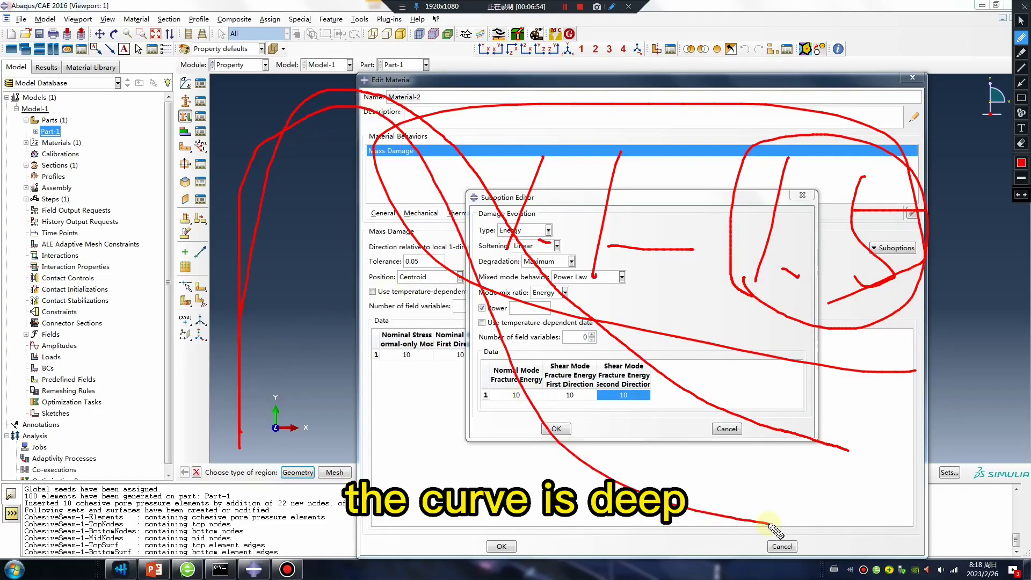
key(Escape)
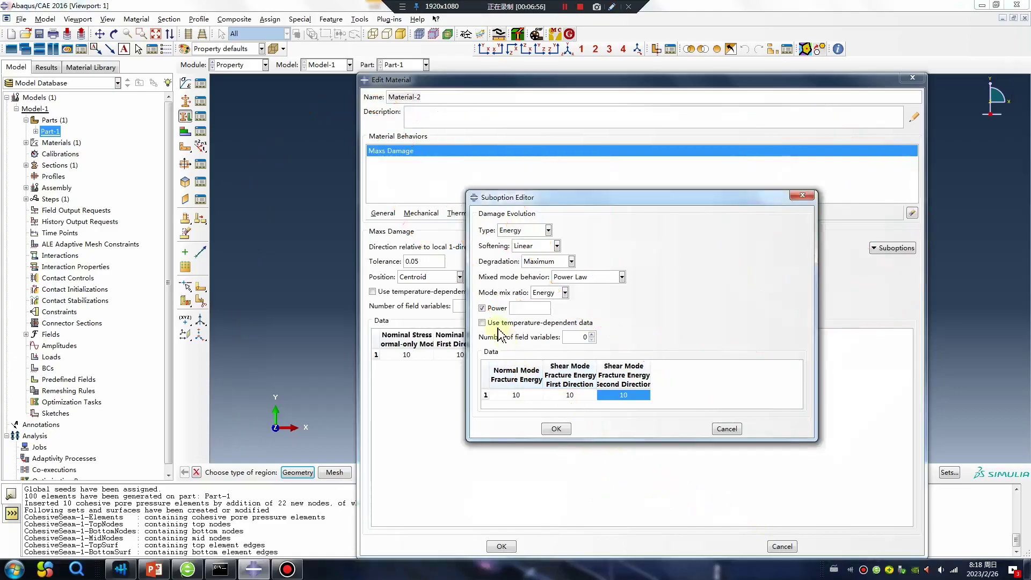
Turn Power off and give Material-2 traction elasticity of 10, 10, 10
click(483, 308)
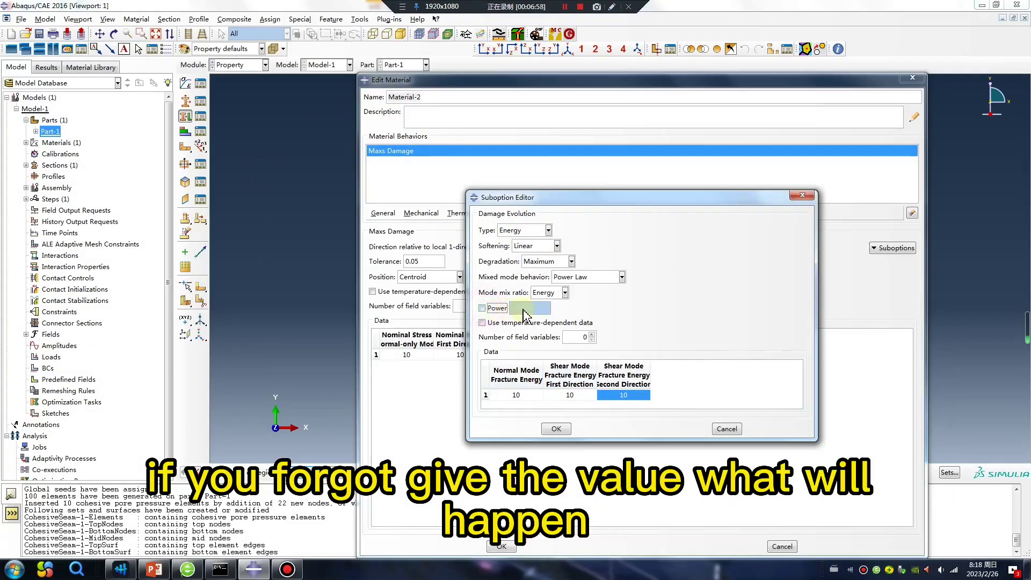
click(556, 428)
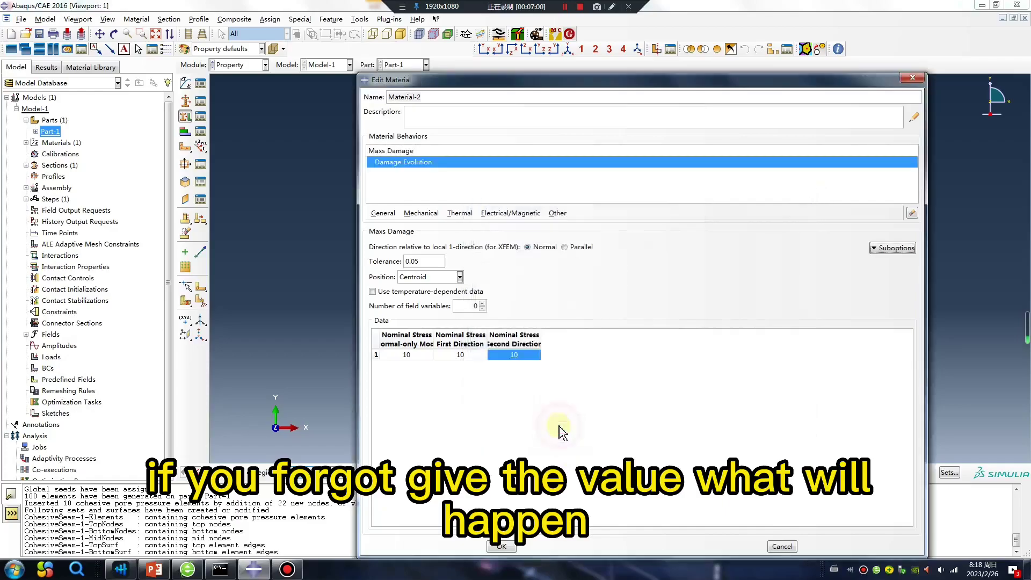
click(420, 213)
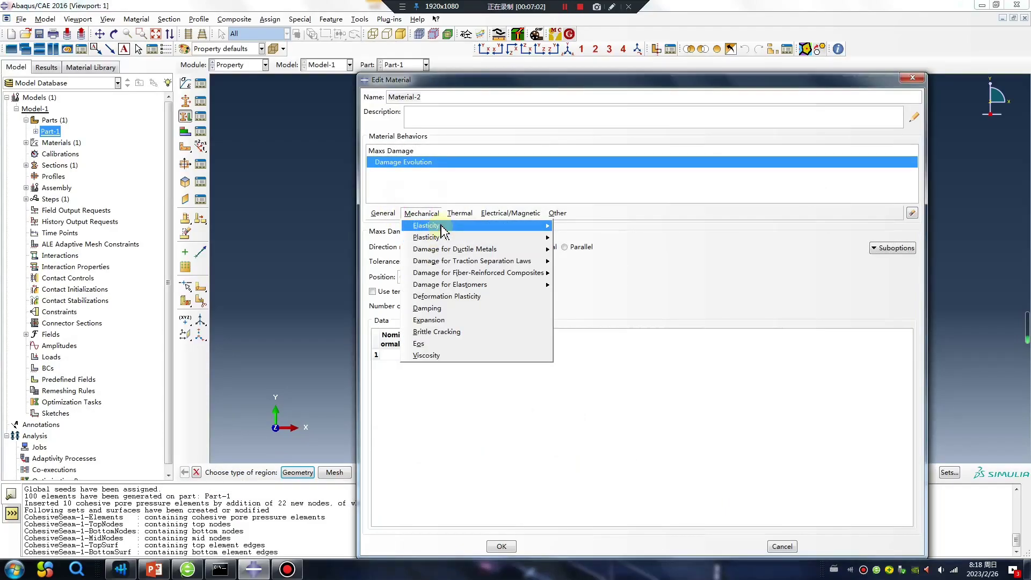
mouse_move(430, 225)
click(592, 227)
click(408, 247)
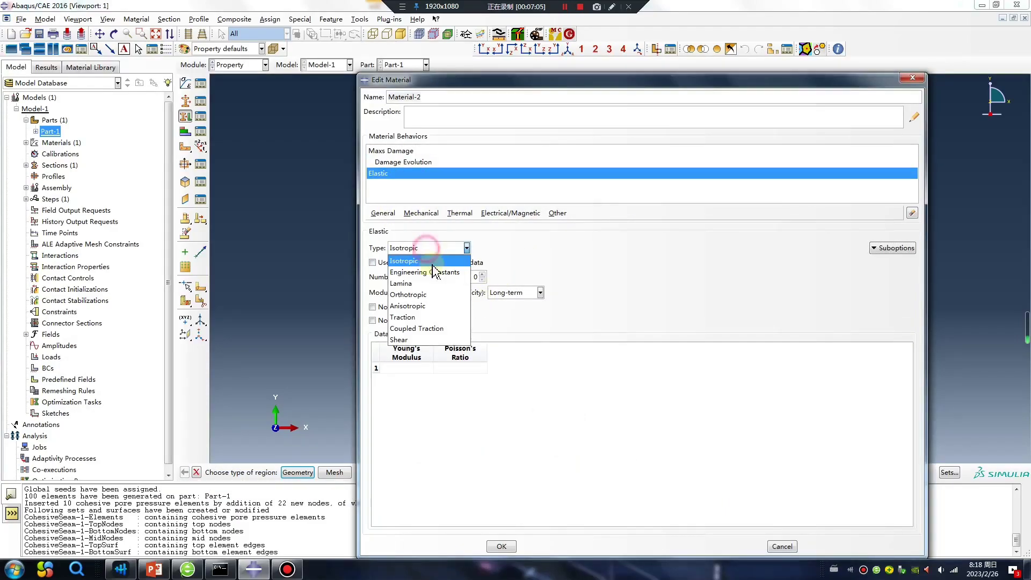
click(419, 321)
click(407, 359)
text(10)
click(471, 359)
text(10)
click(514, 359)
text(10)
click(501, 546)
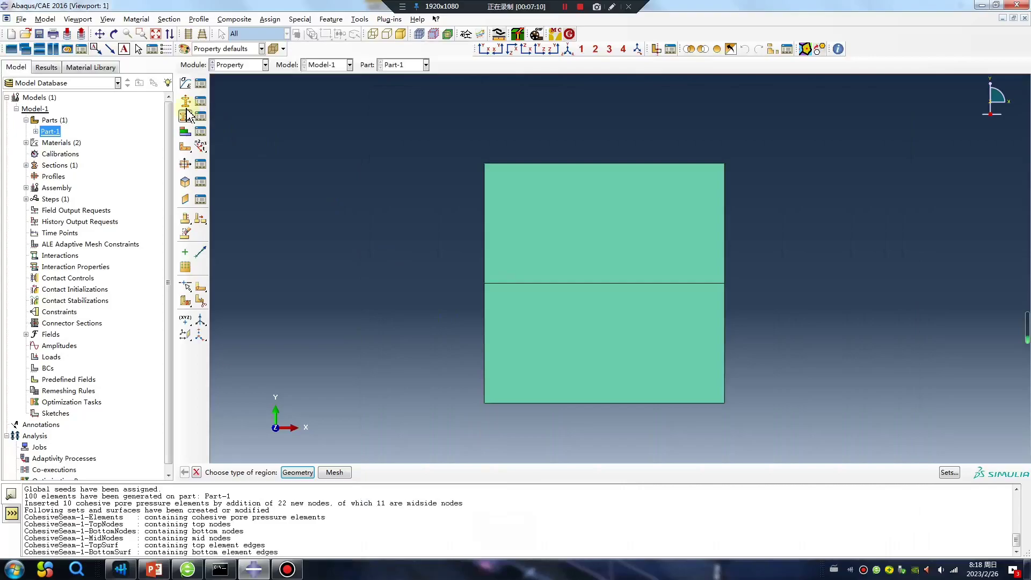
Create cohesive Section-2 using Material-2, Traction Separation response, initial thickness 0.1
click(184, 103)
click(15, 204)
click(67, 162)
click(41, 225)
click(78, 120)
click(72, 145)
click(81, 136)
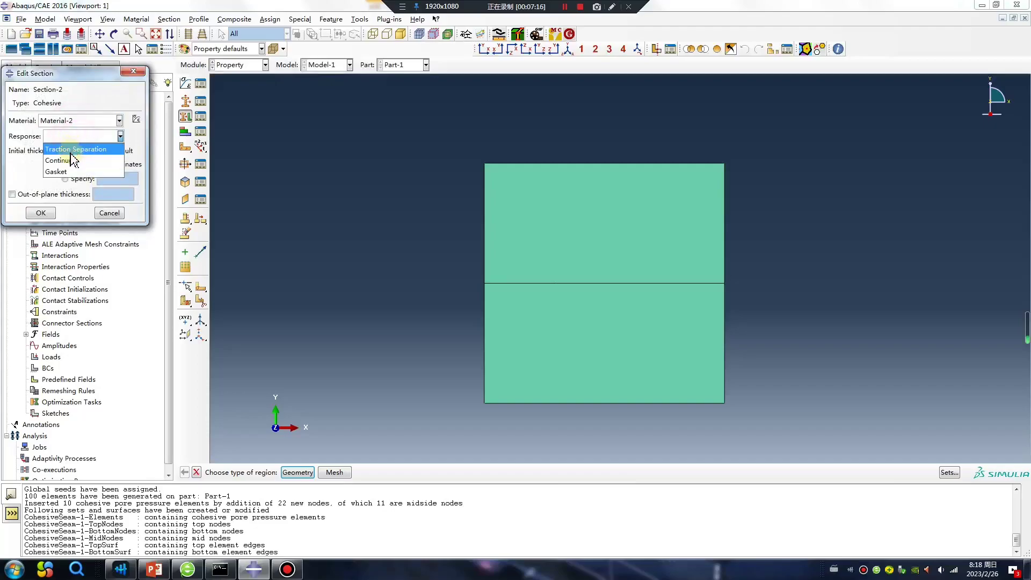
click(67, 147)
click(65, 178)
click(117, 180)
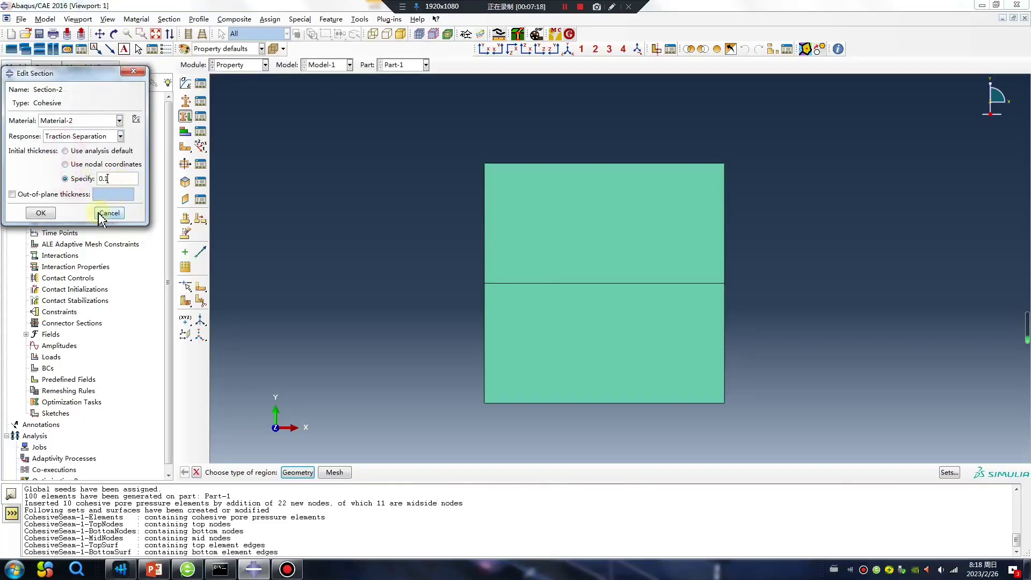
click(34, 212)
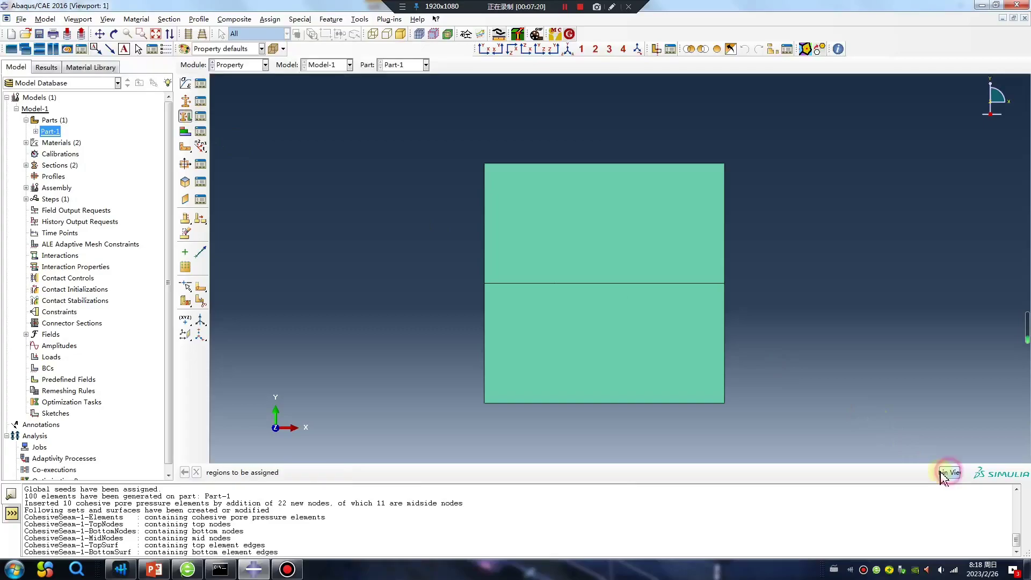
Assign Section-2 to the CohesiveSeam-1-Elements set
click(948, 472)
click(199, 274)
click(276, 508)
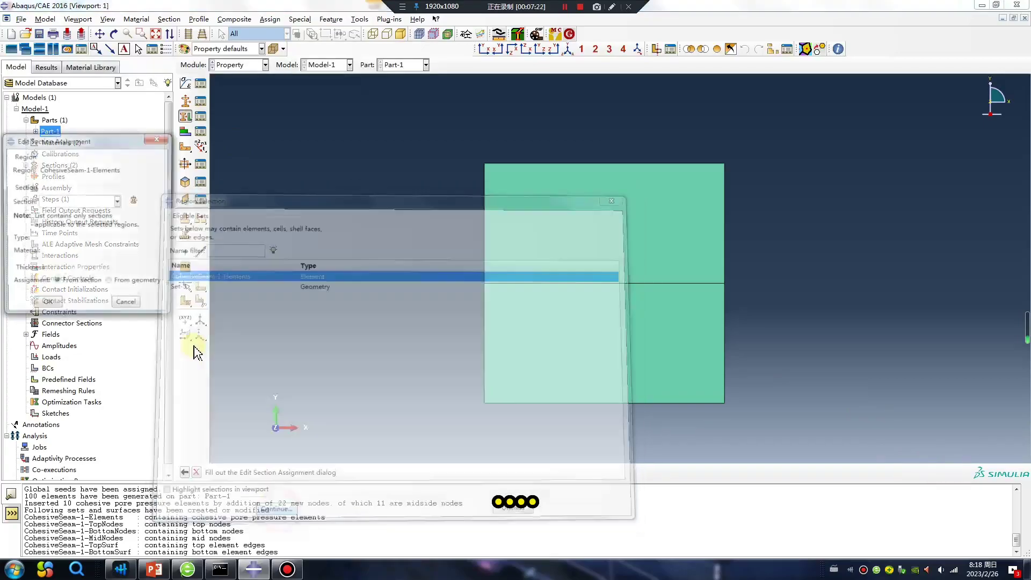
click(75, 201)
click(63, 223)
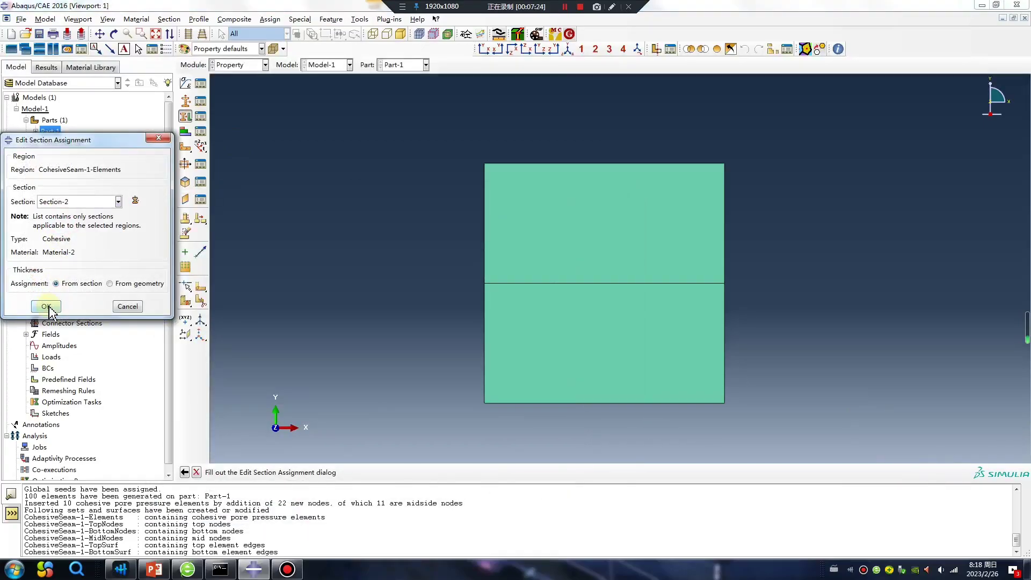
click(46, 306)
click(641, 180)
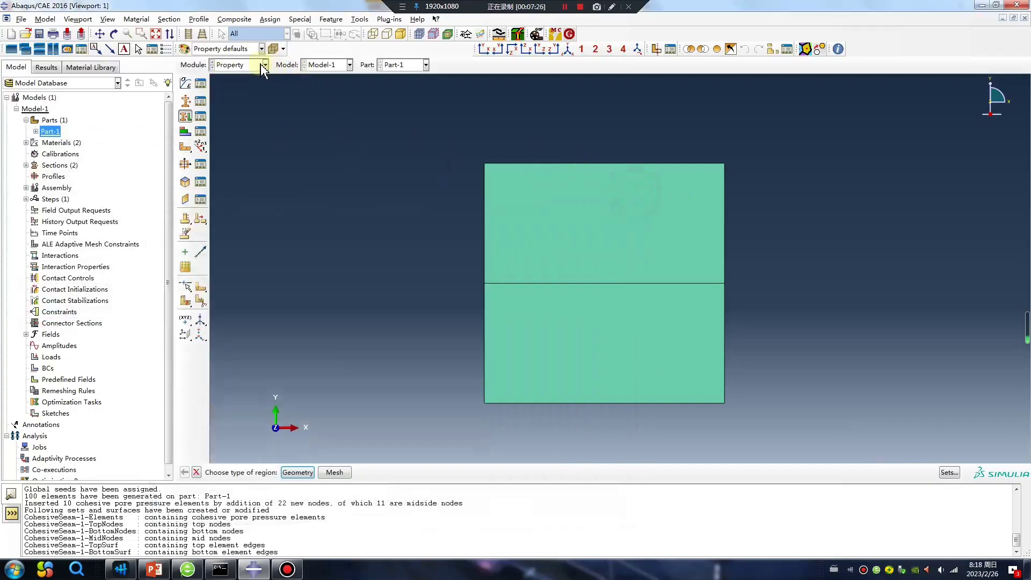
Create Static, General analysis step Step-1 in the Step module
click(238, 65)
click(236, 111)
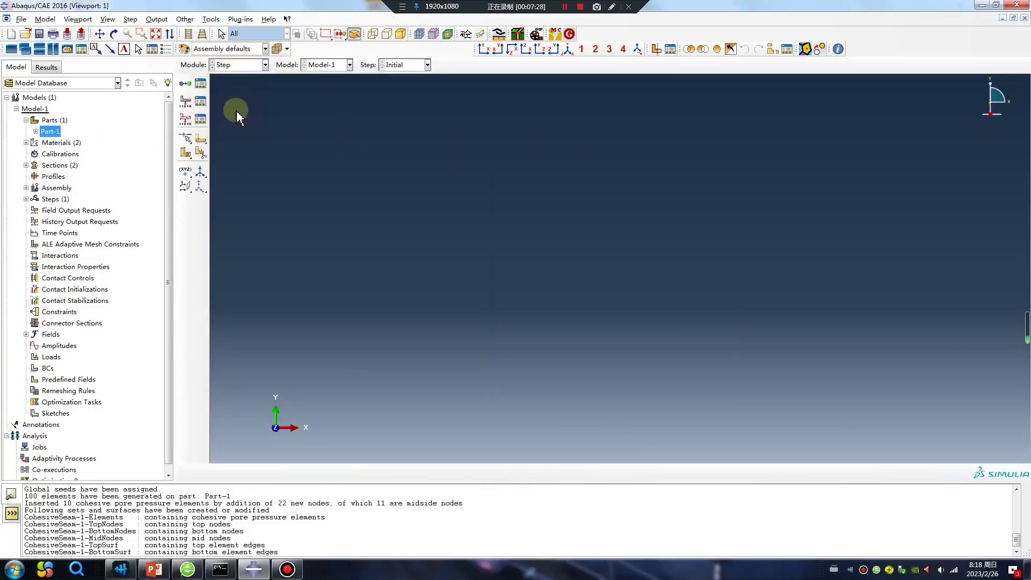
click(200, 84)
click(520, 523)
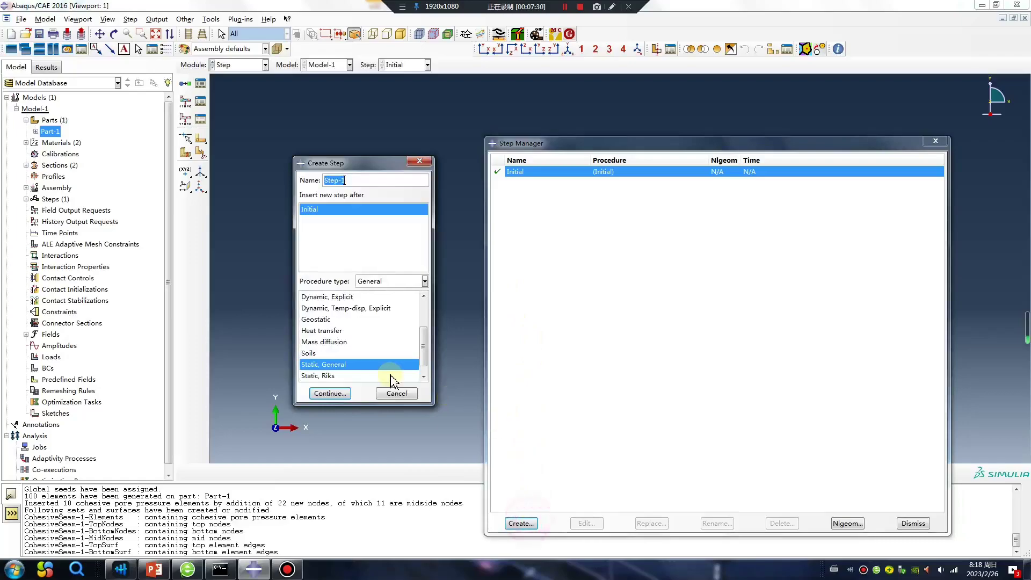
click(326, 394)
click(138, 419)
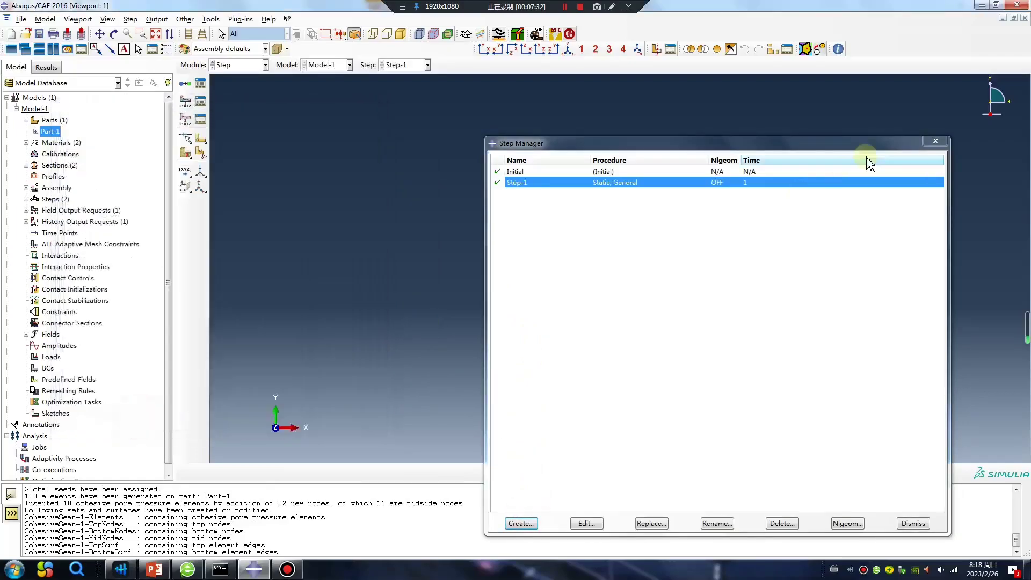
click(936, 142)
Add a Part-1 instance to the assembly
click(264, 65)
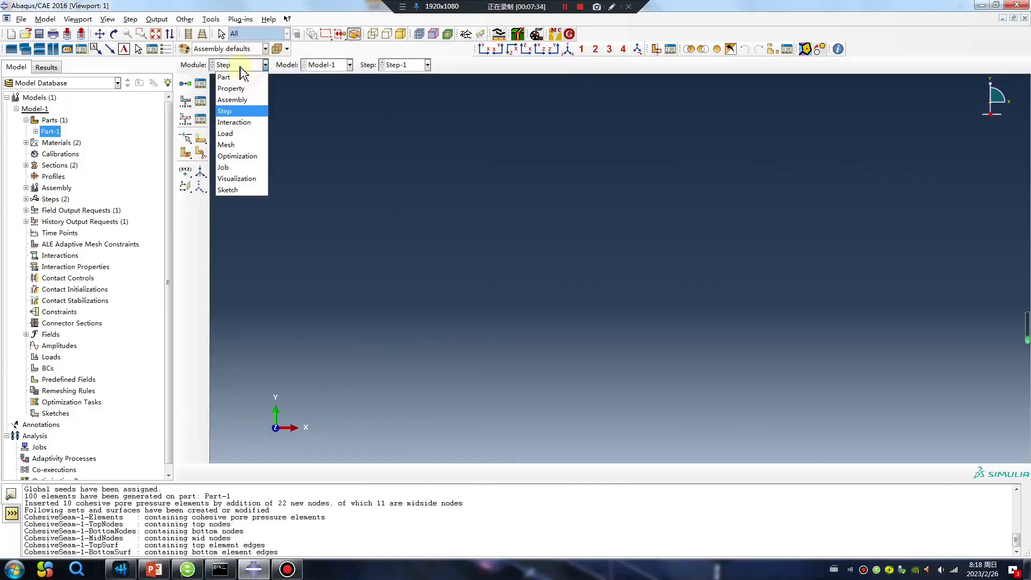
click(232, 100)
click(186, 83)
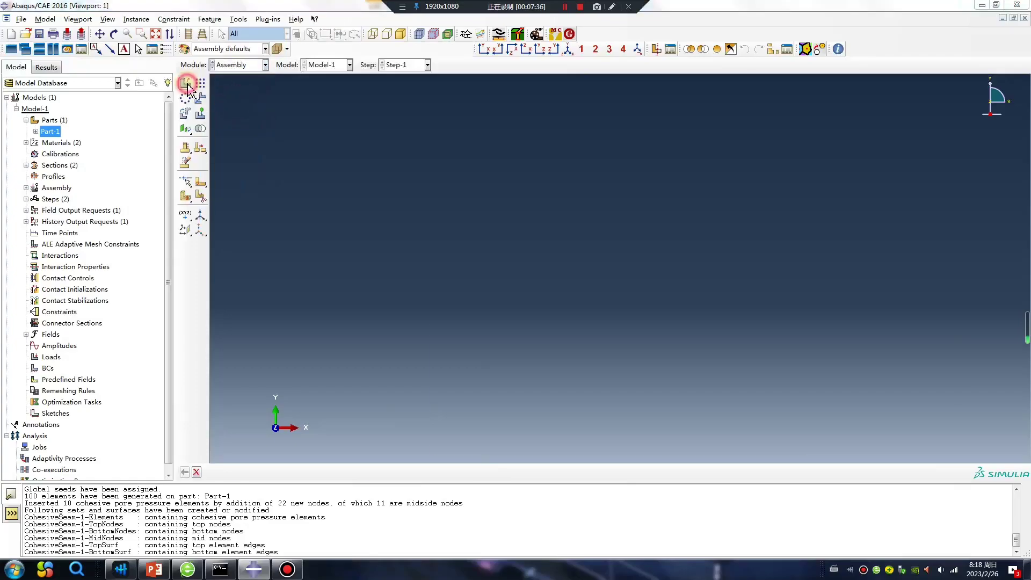
click(31, 362)
Bring up the Job Manager in the Job module
click(239, 65)
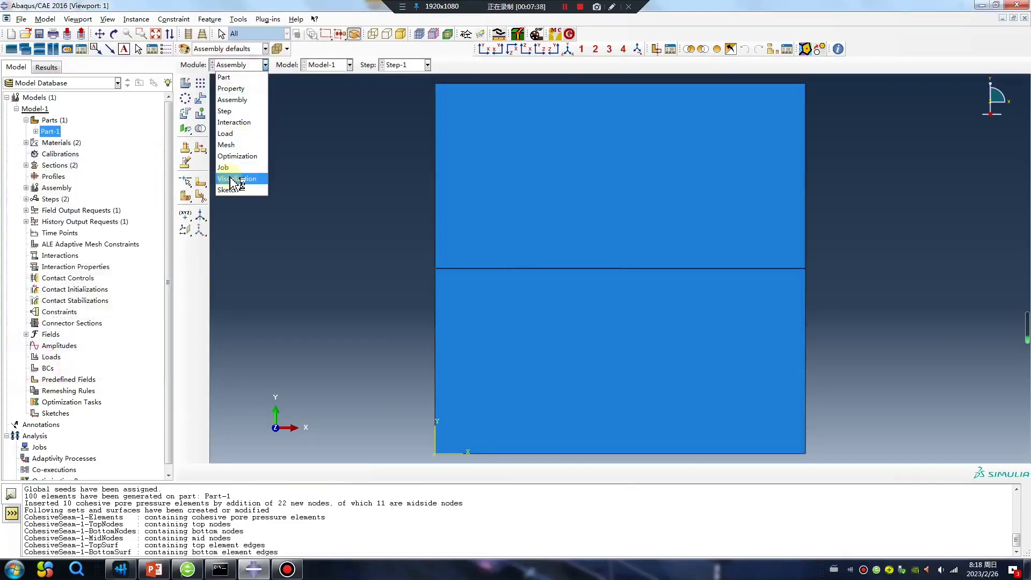
click(239, 177)
click(200, 81)
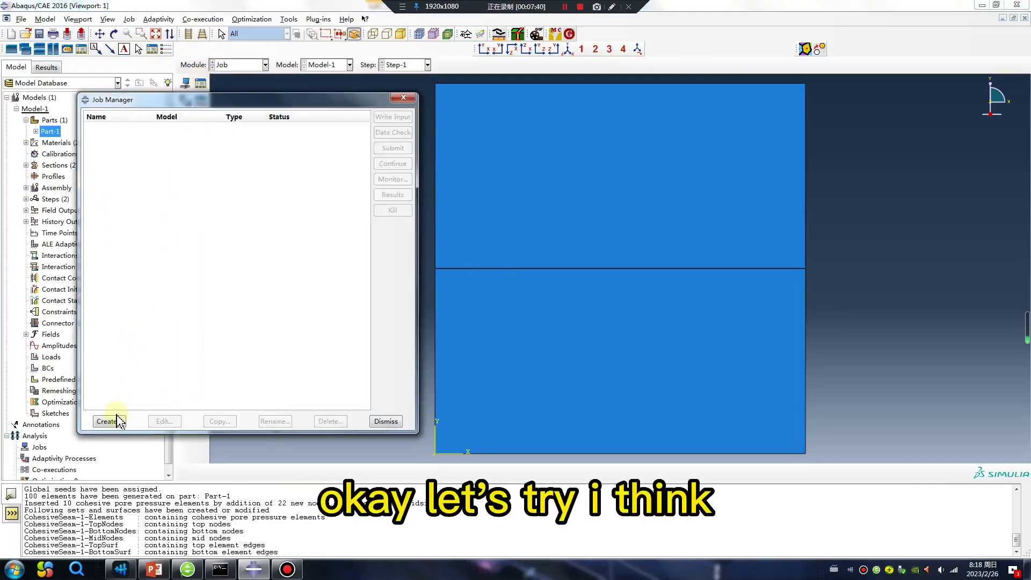
Create Job-1 using multiple processors and run its data check, overwriting earlier job files
click(109, 420)
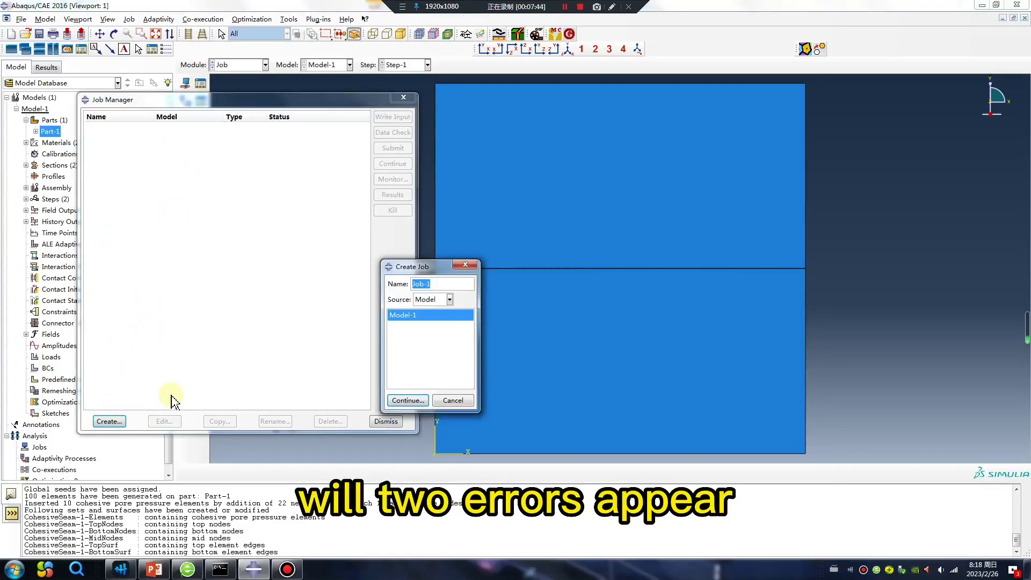
click(406, 400)
click(366, 295)
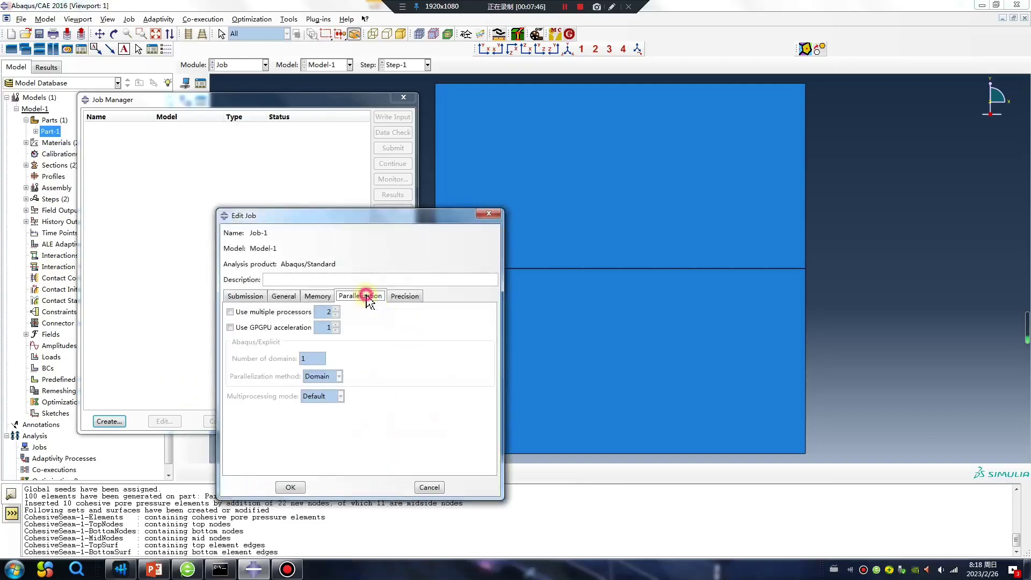
click(252, 312)
click(291, 487)
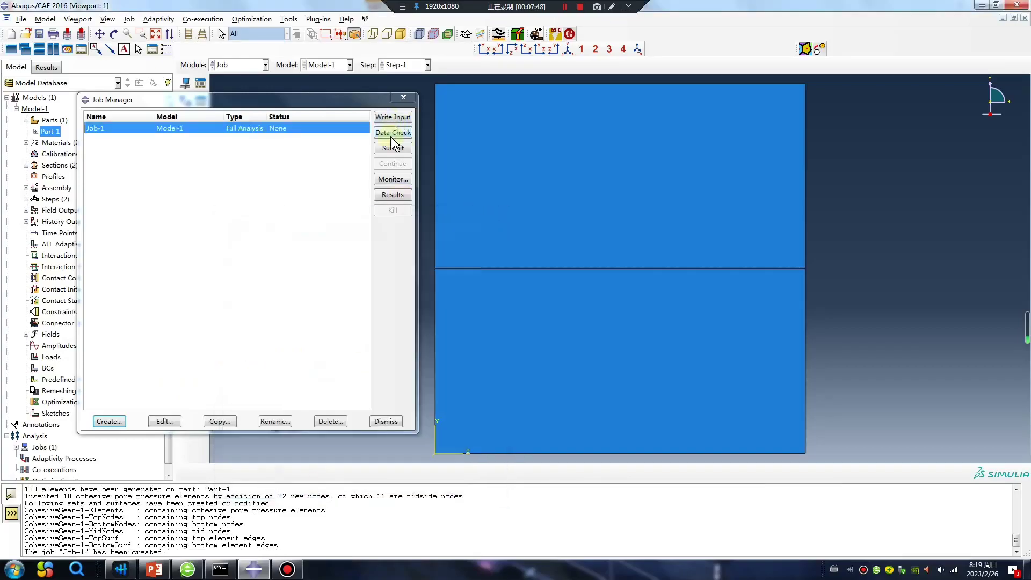
click(392, 134)
click(35, 319)
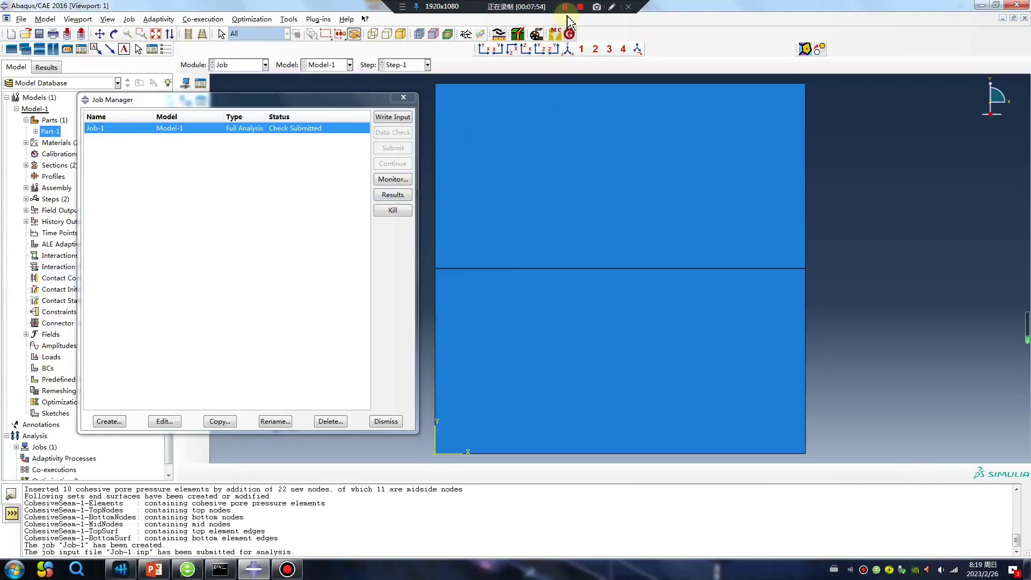
In Job-1's Errors tab, highlight the missing power value and pore-pressure cohesive element errors
click(393, 179)
drag(501, 352, 551, 353)
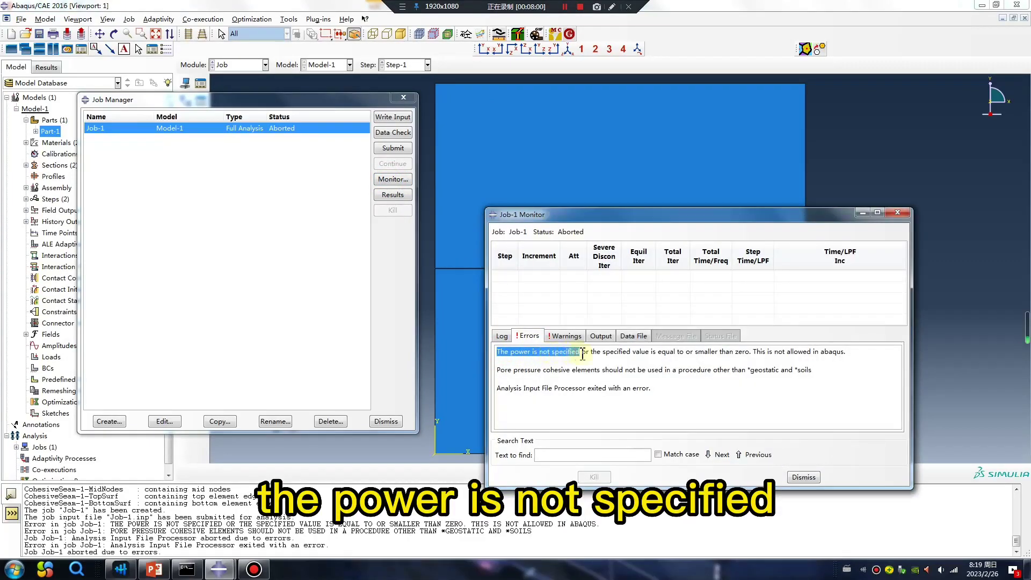
drag(497, 369, 515, 369)
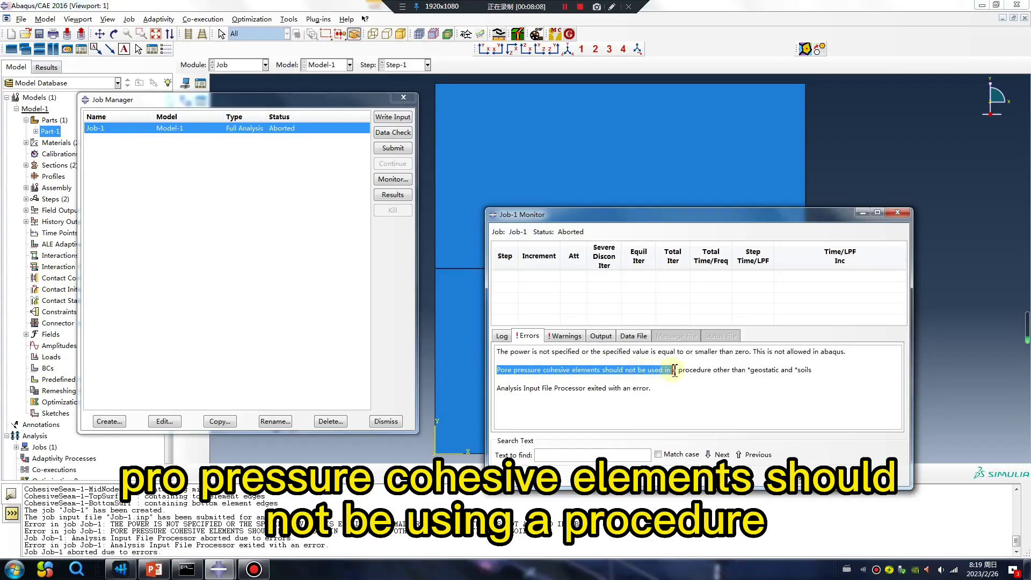
drag(708, 369, 742, 370)
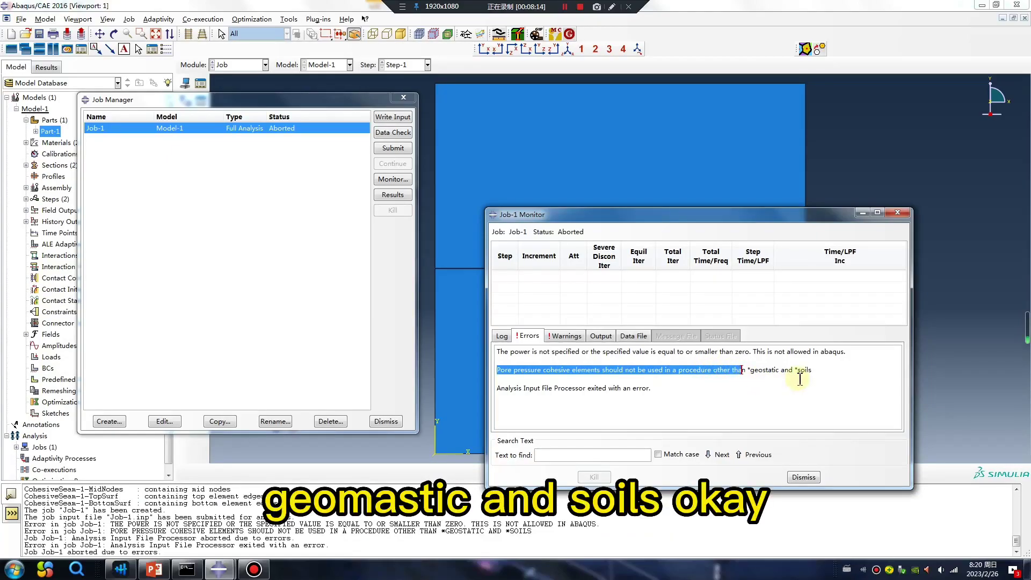
In the part Mesh module, select the CohesiveSeam-1-Elements set for element type assignment
click(241, 65)
click(244, 143)
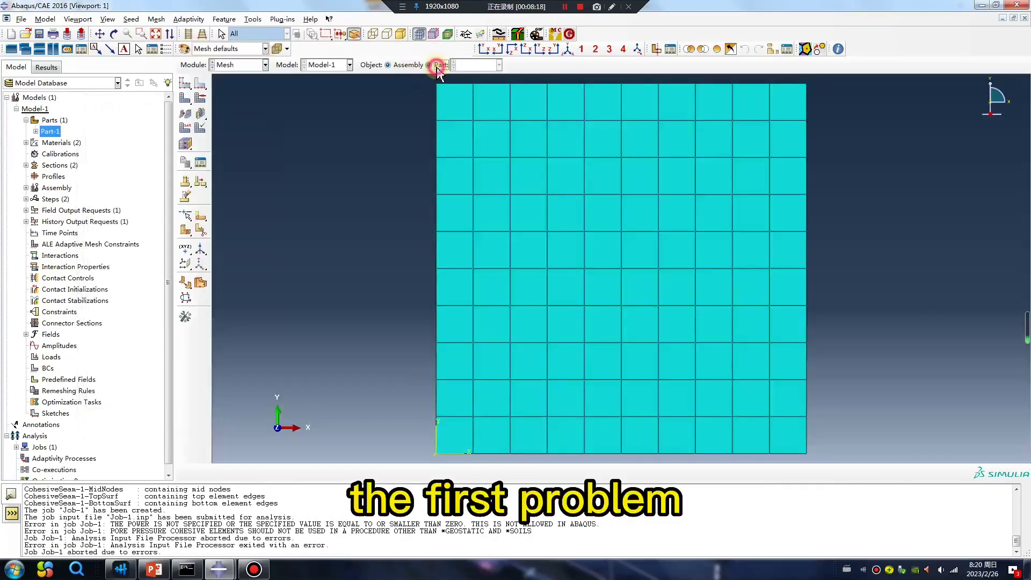
click(436, 65)
click(185, 128)
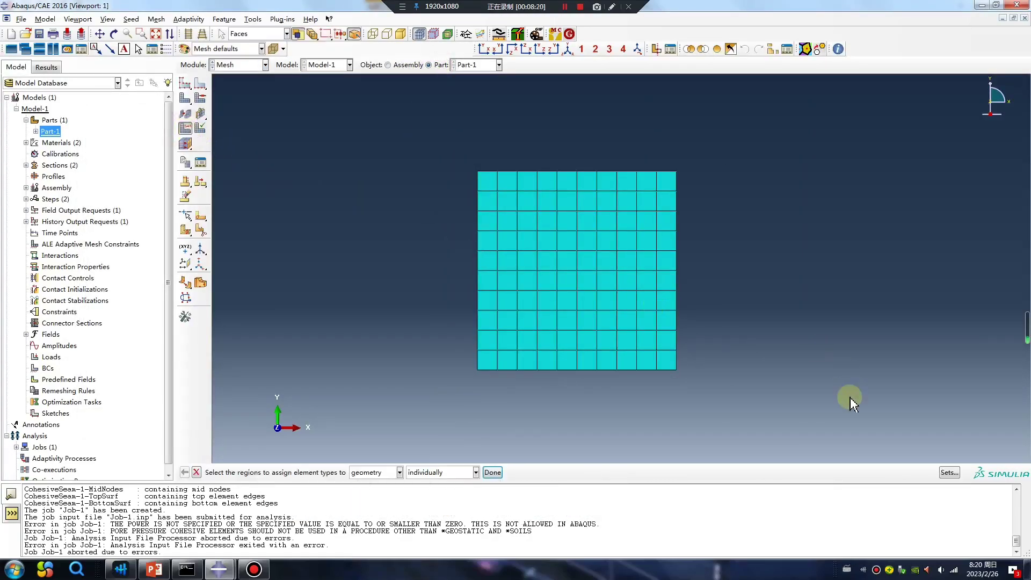
click(949, 471)
click(222, 273)
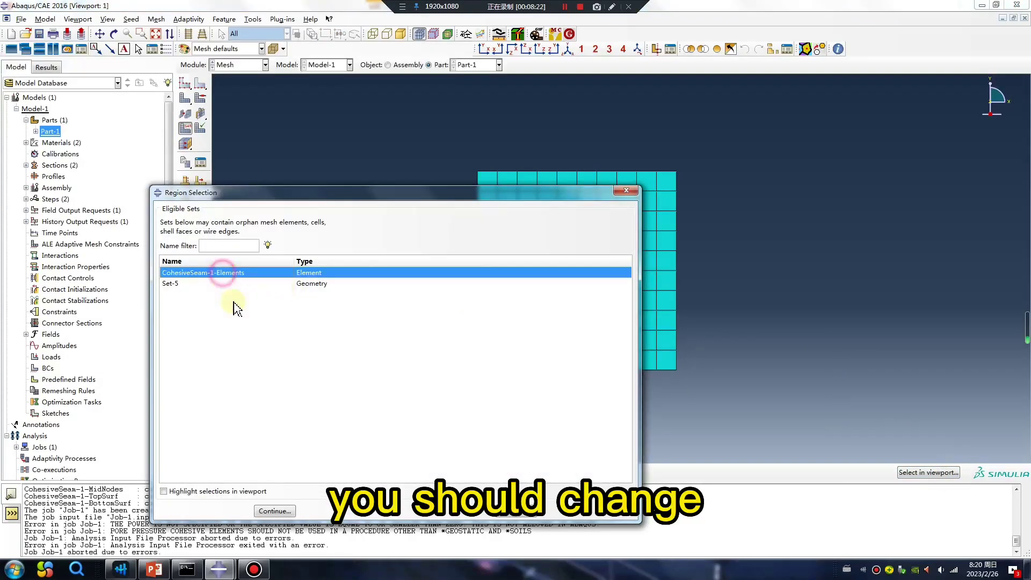
click(274, 510)
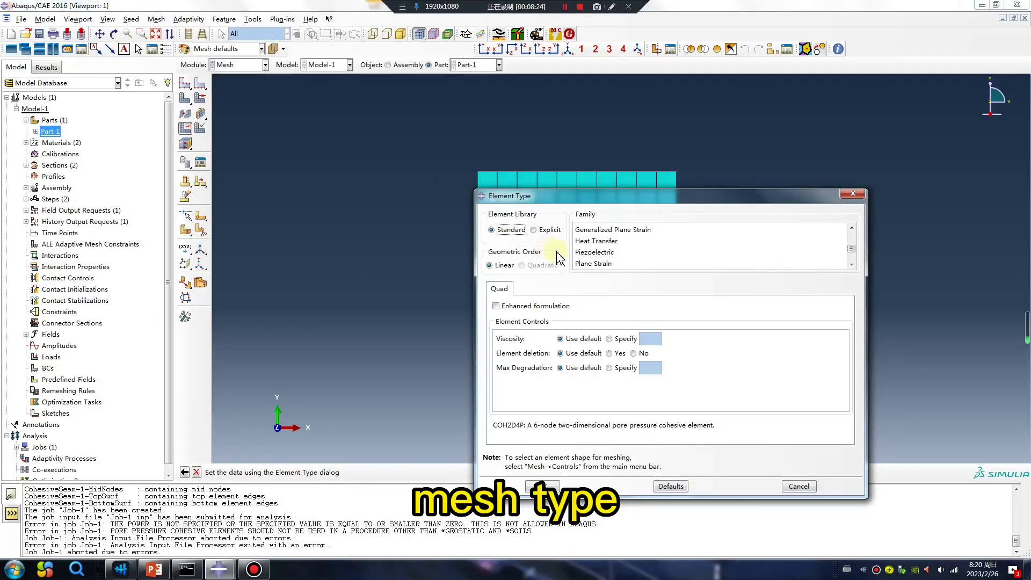
Set Cohesive COH2D4 elements with viscosity 0.0001 and element deletion on
scroll(622, 252, down, 1)
scroll(622, 255, up, 3)
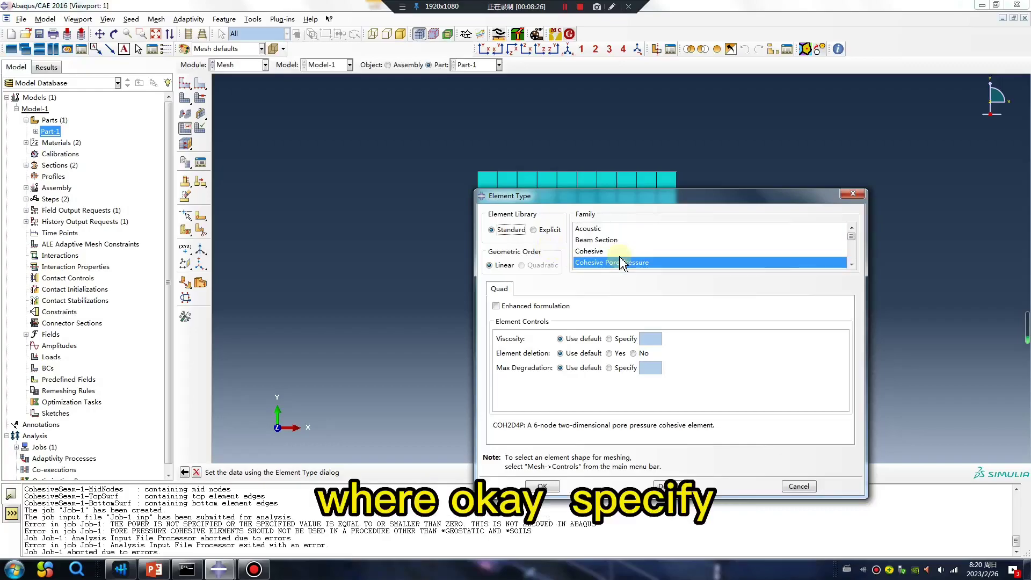
click(612, 250)
click(623, 327)
click(619, 342)
click(647, 329)
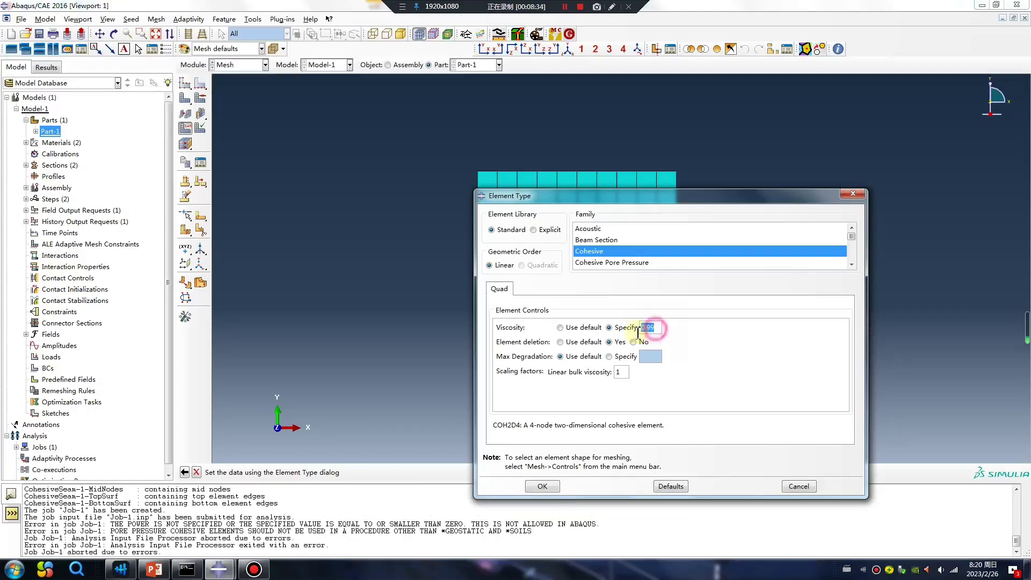
text(0)
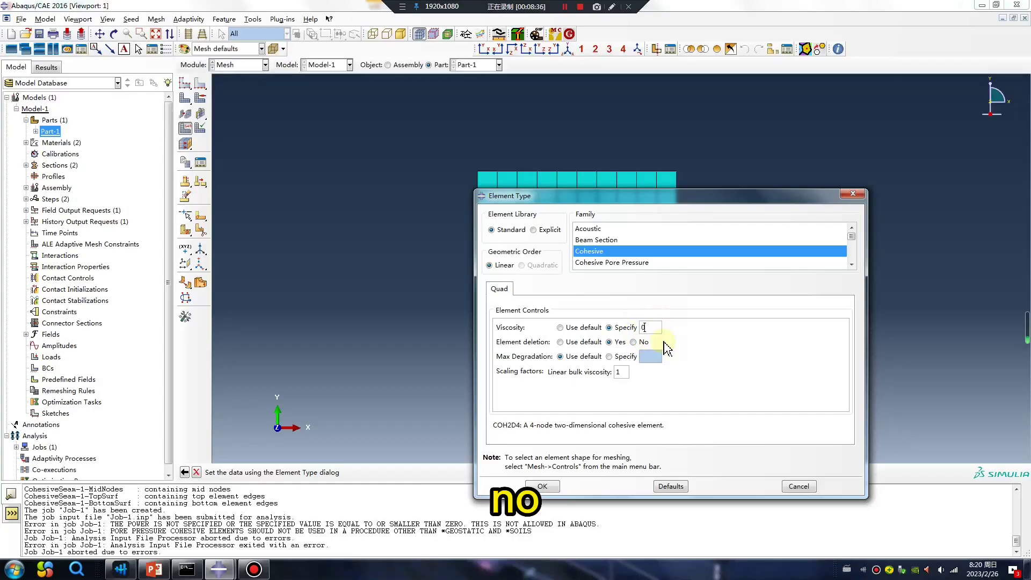
text(.0001)
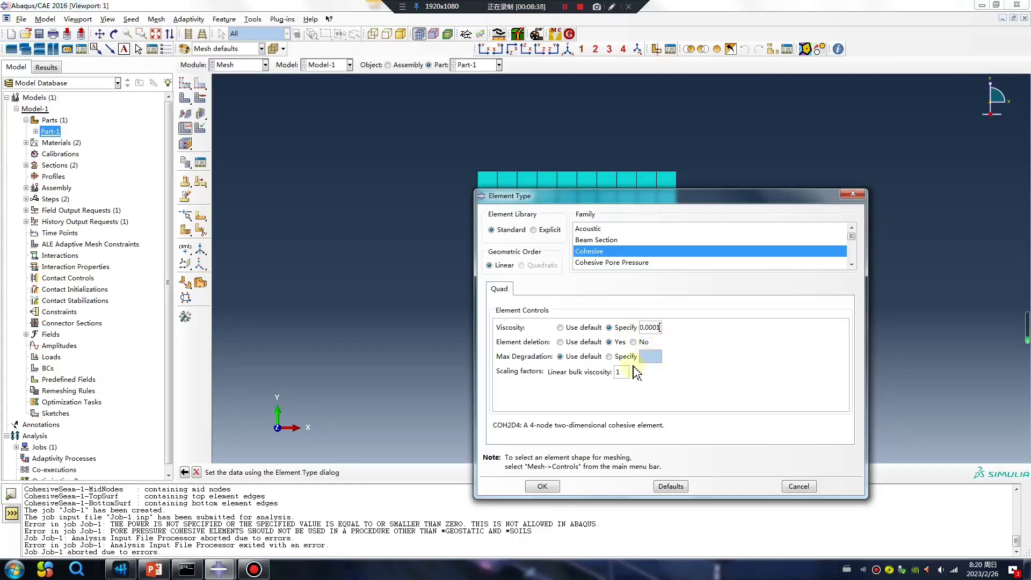
click(554, 485)
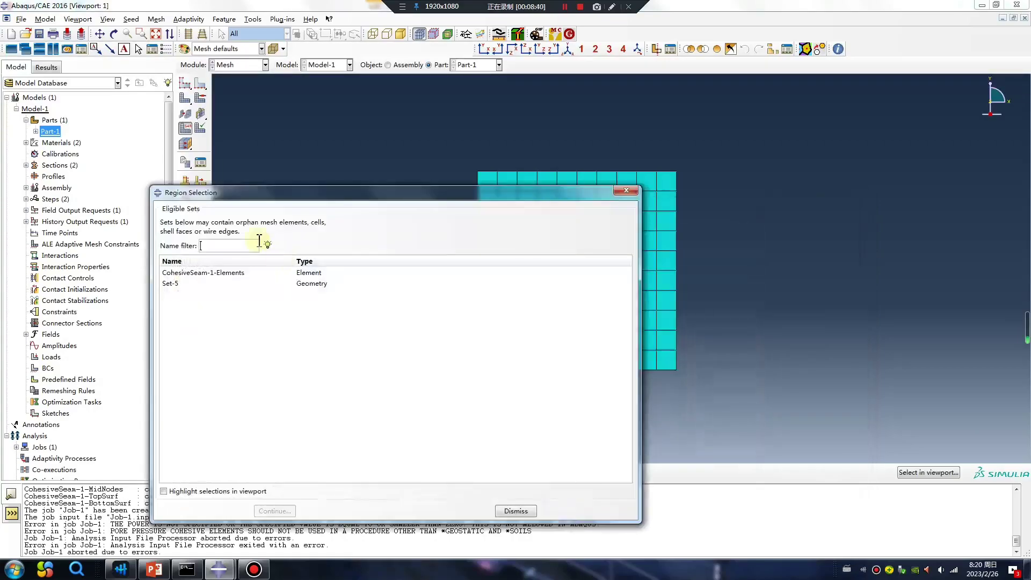
In the Property module, inspect Section-2's cohesive section settings
click(626, 190)
click(239, 65)
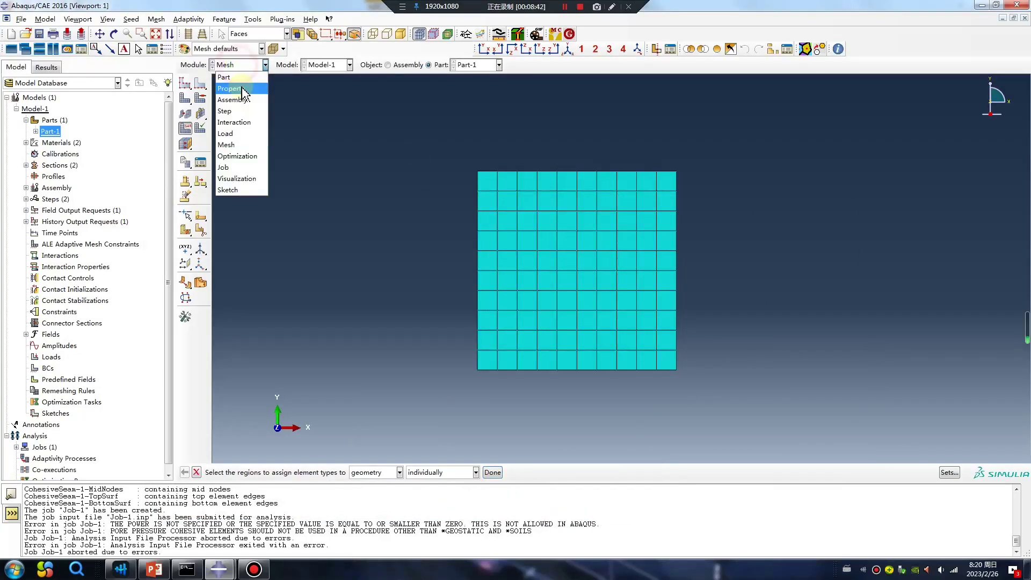
click(239, 95)
click(200, 101)
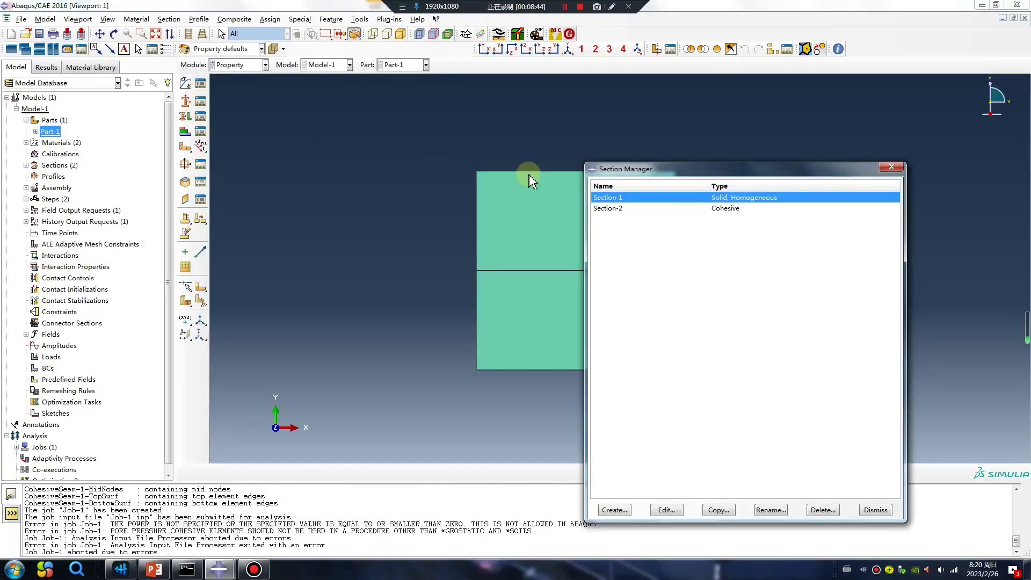
double_click(625, 209)
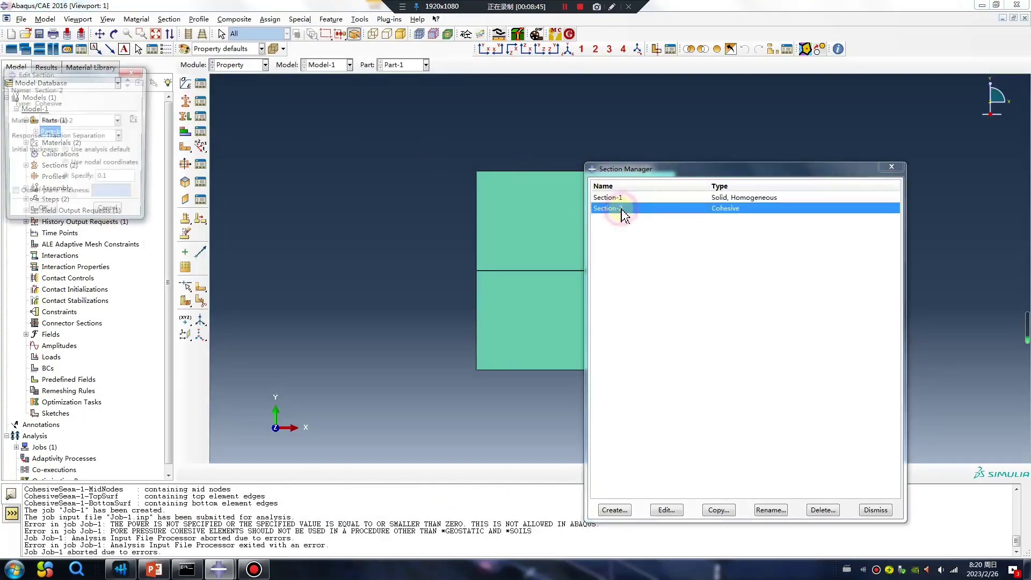
click(133, 71)
click(118, 163)
Enable the Power exponent, set to 1, in Material-2's Damage Evolution mixed-mode behaviour
click(200, 84)
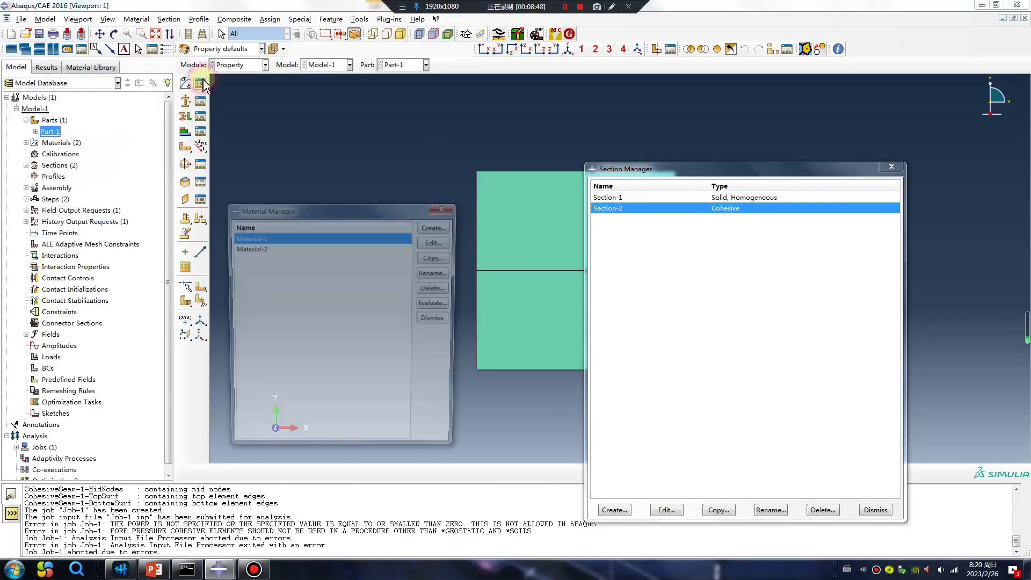
double_click(262, 250)
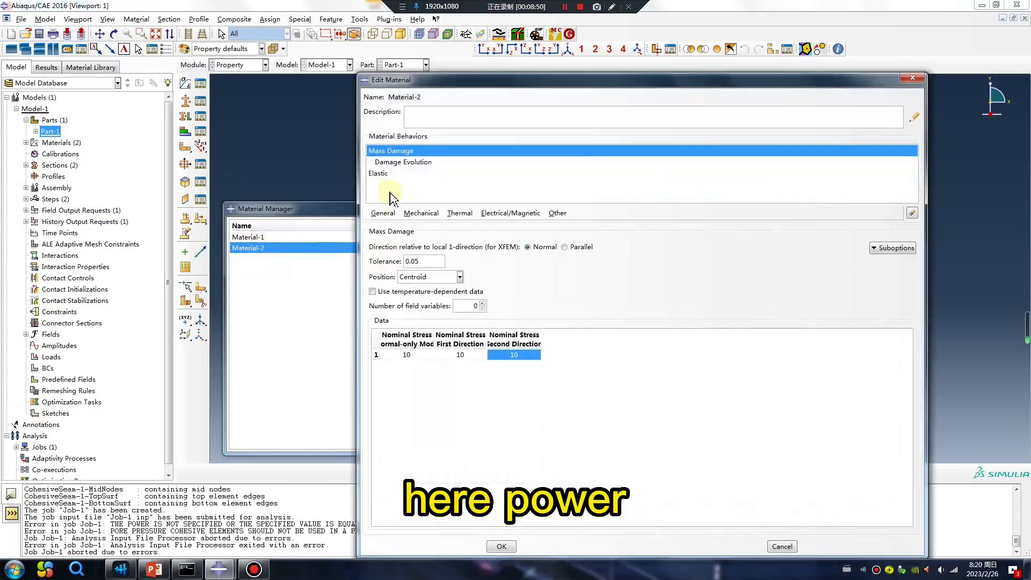
double_click(400, 162)
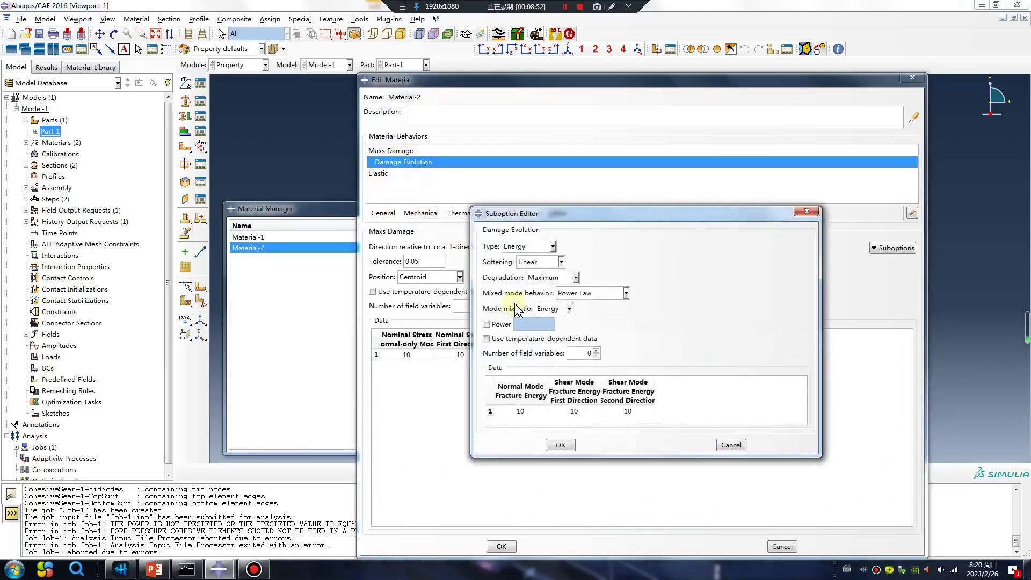
click(487, 324)
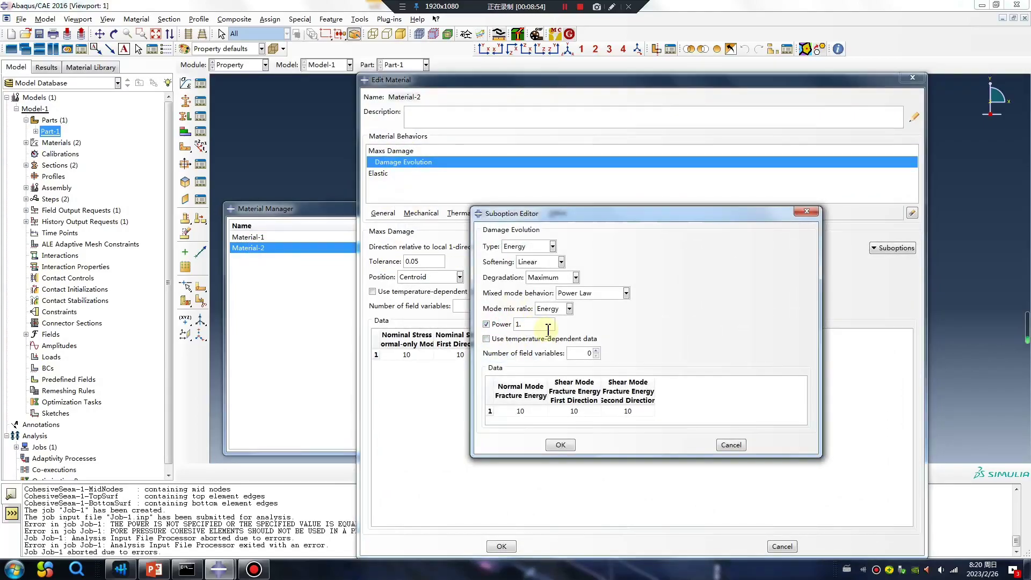
click(560, 444)
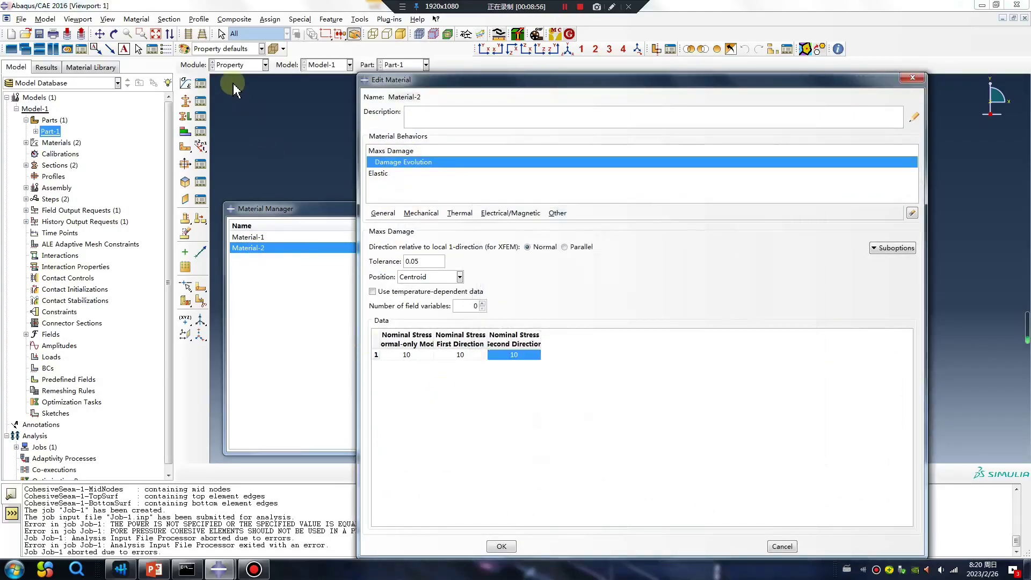
click(230, 65)
Rerun Job-1's data check from the Job Manager, overwriting the existing job files
click(244, 167)
click(200, 83)
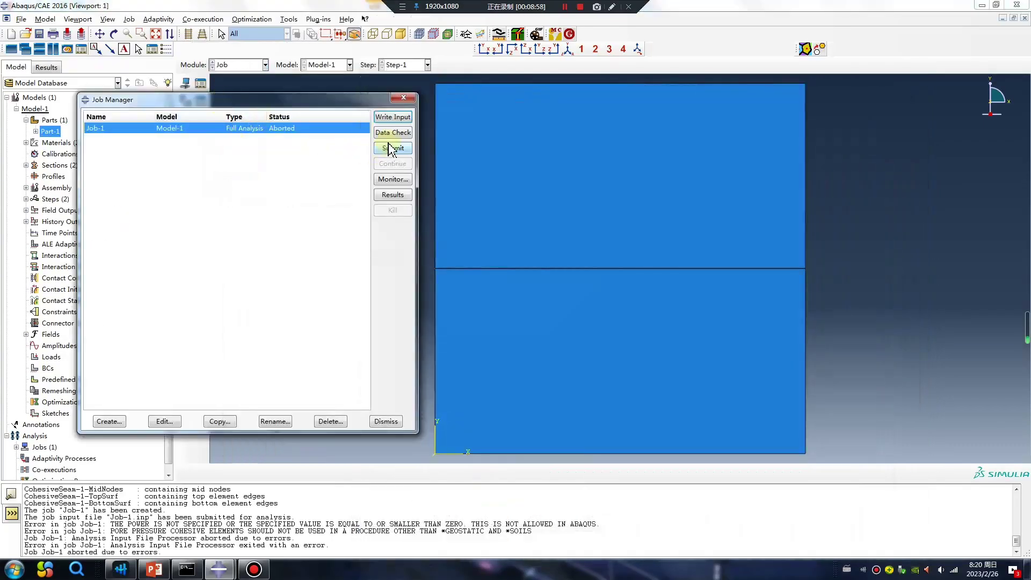
click(391, 144)
click(39, 326)
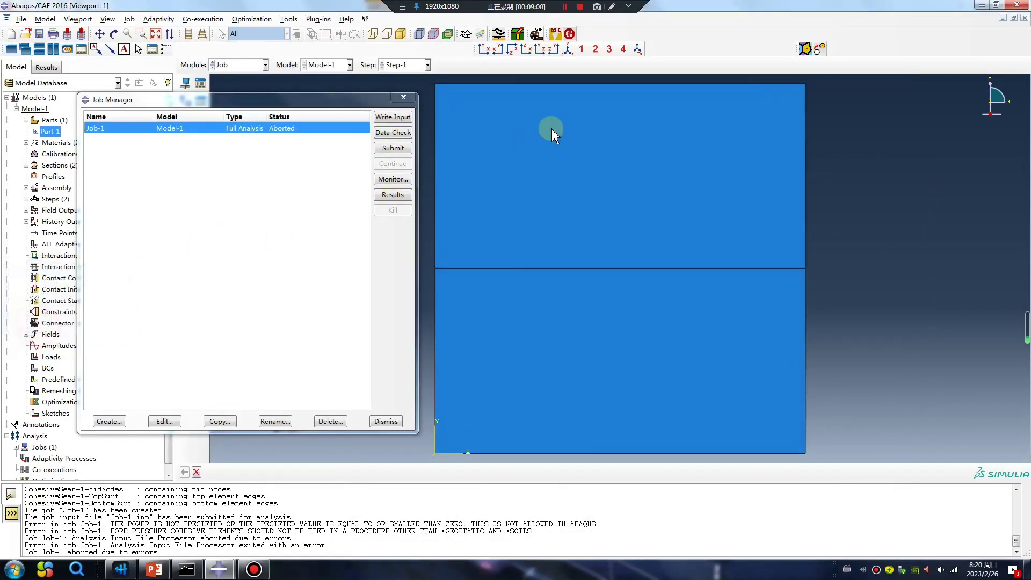
In PowerPoint, show slide 2, then the Advertising Time slide
click(564, 7)
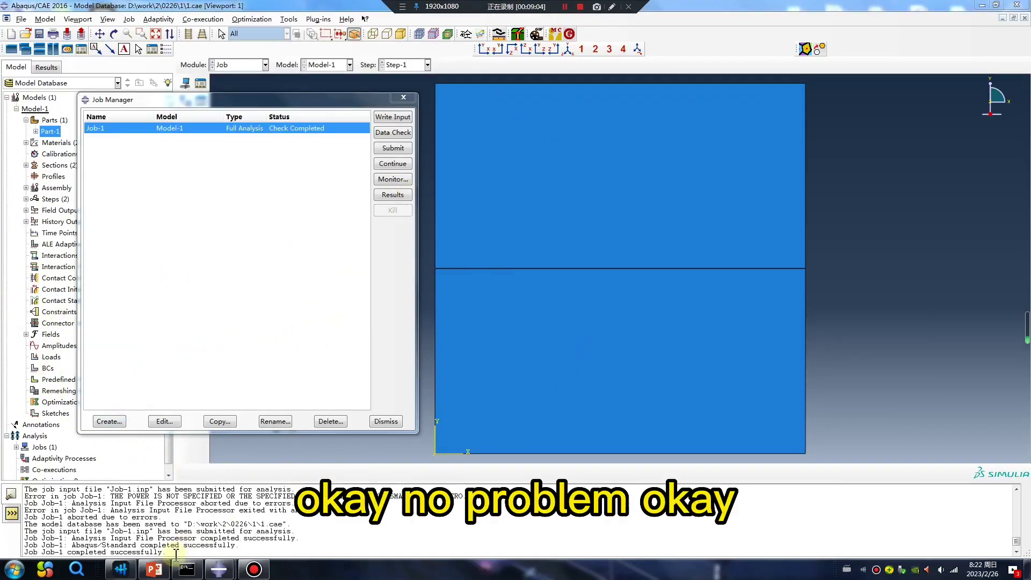
click(154, 569)
click(131, 283)
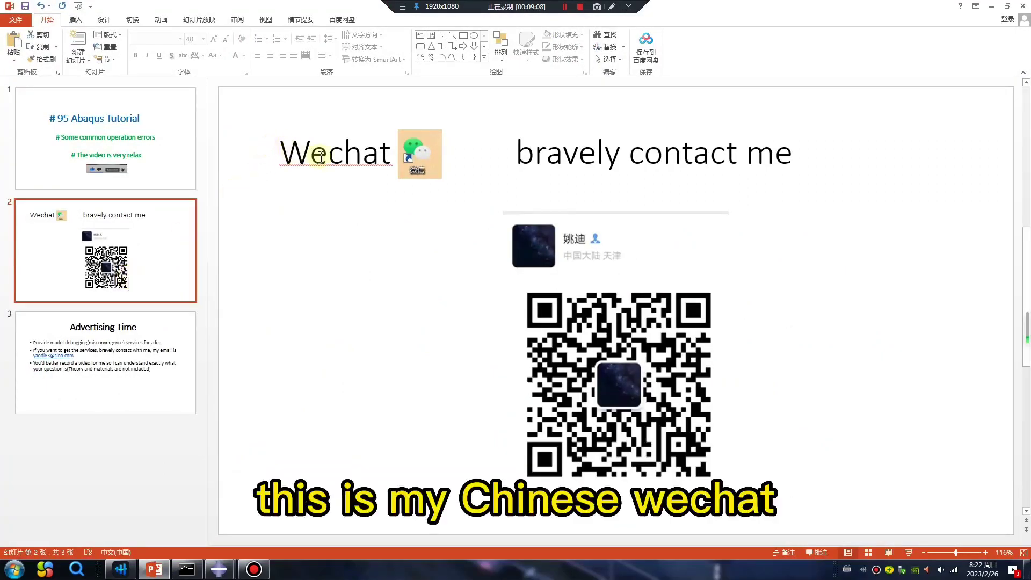
click(102, 382)
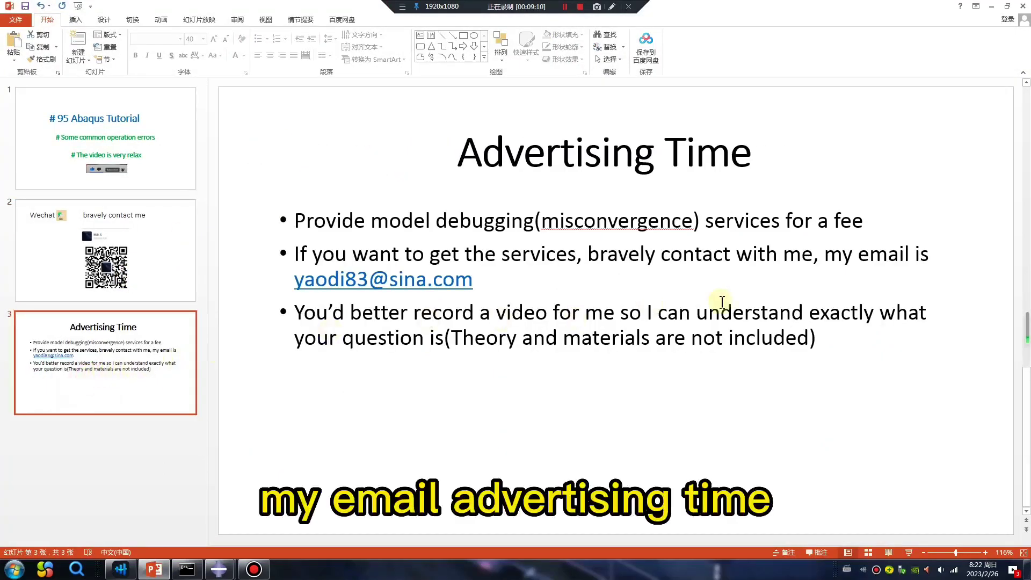